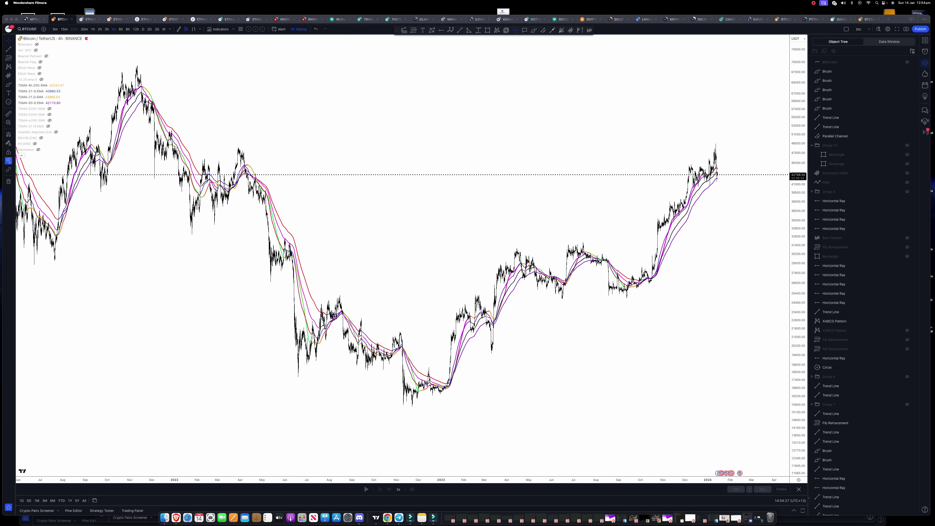
# - Open the annotated 3-day BTCUSDT chart and frame the area around the "We entered our SHORT" callout
pyautogui.click(711, 151)
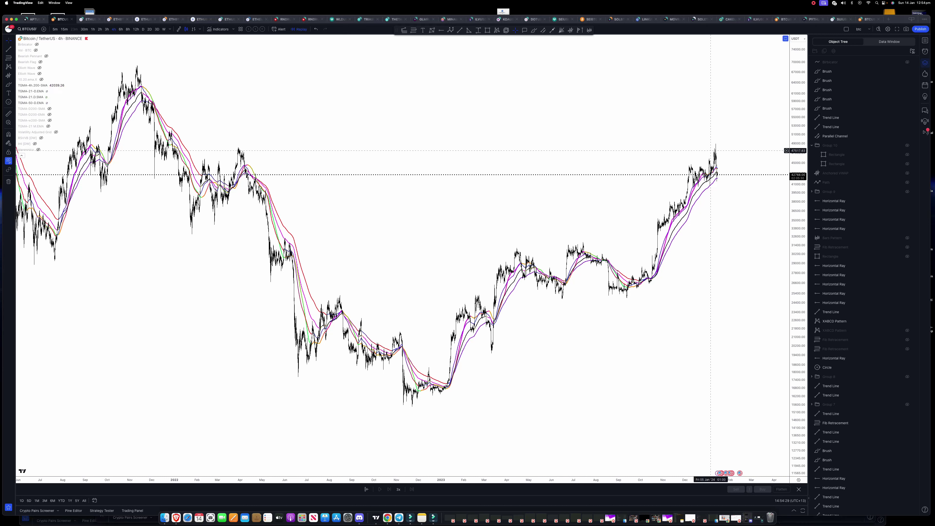
pyautogui.click(784, 19)
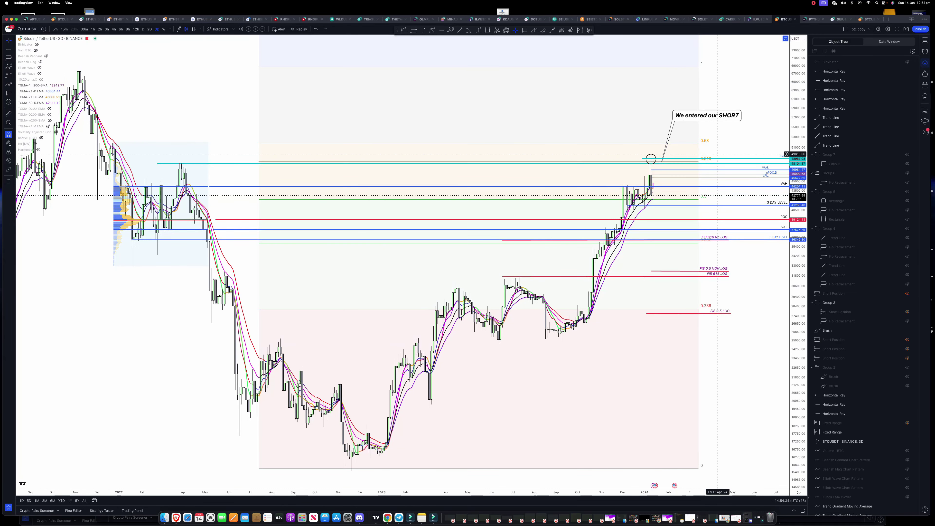
pyautogui.scroll(2, 720, 153)
pyautogui.moveTo(798, 279); pyautogui.dragTo(798, 331)
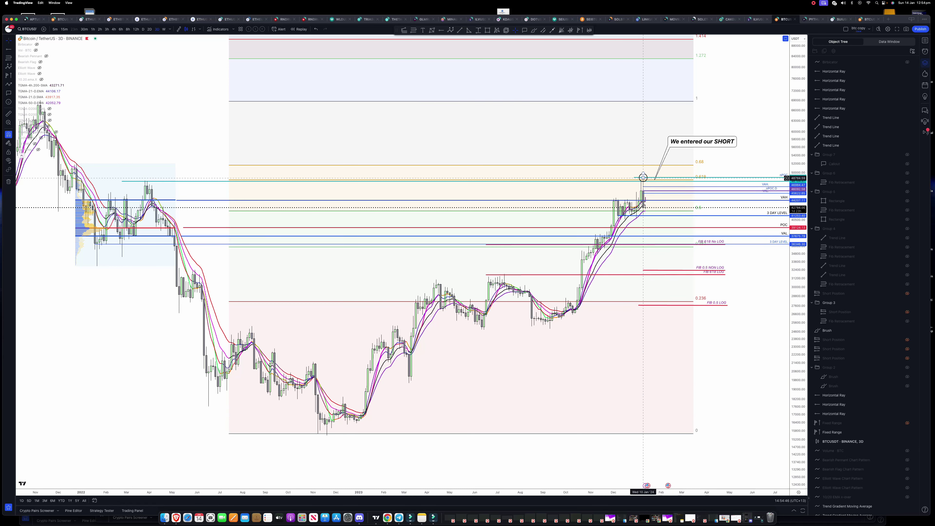
pyautogui.scroll(-3, 680, 274)
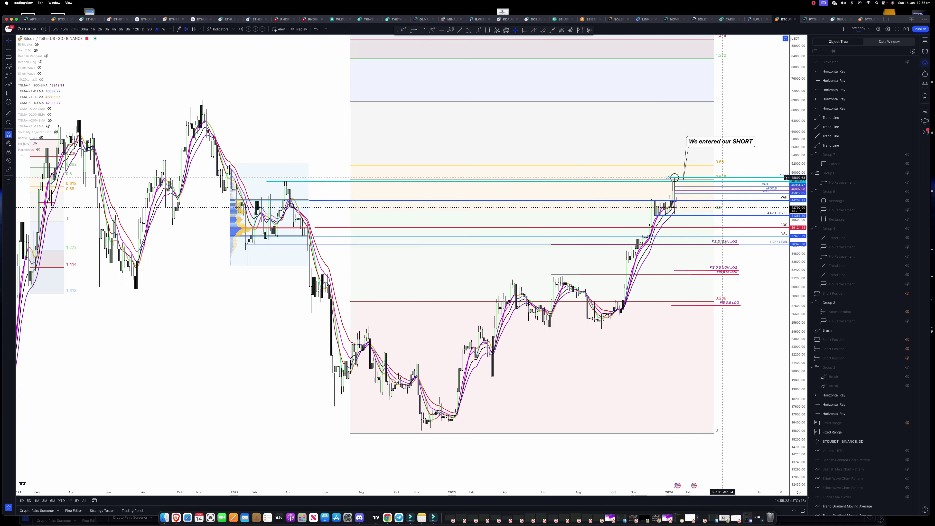
pyautogui.click(814, 3)
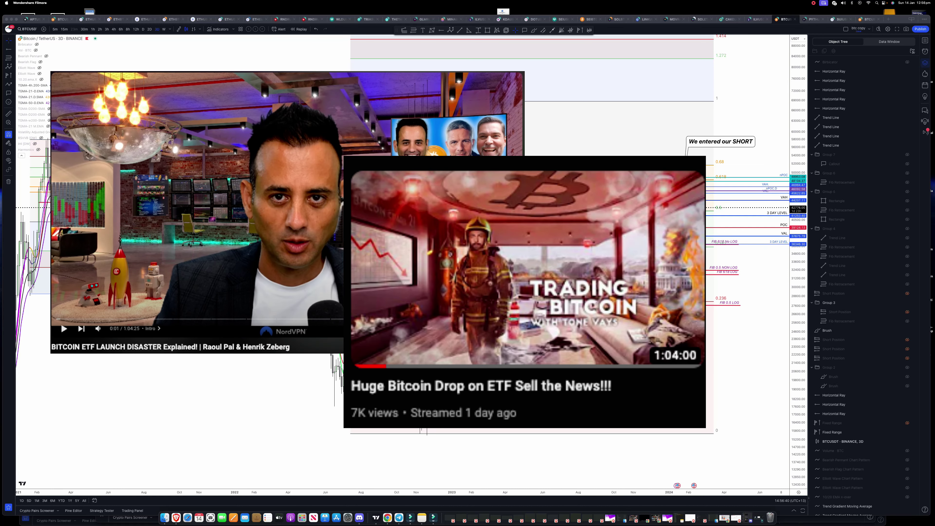
# - Bring the 2018–2020 price history into view and move one horizontal ray into Group 4 in the object tree
pyautogui.click(255, 107)
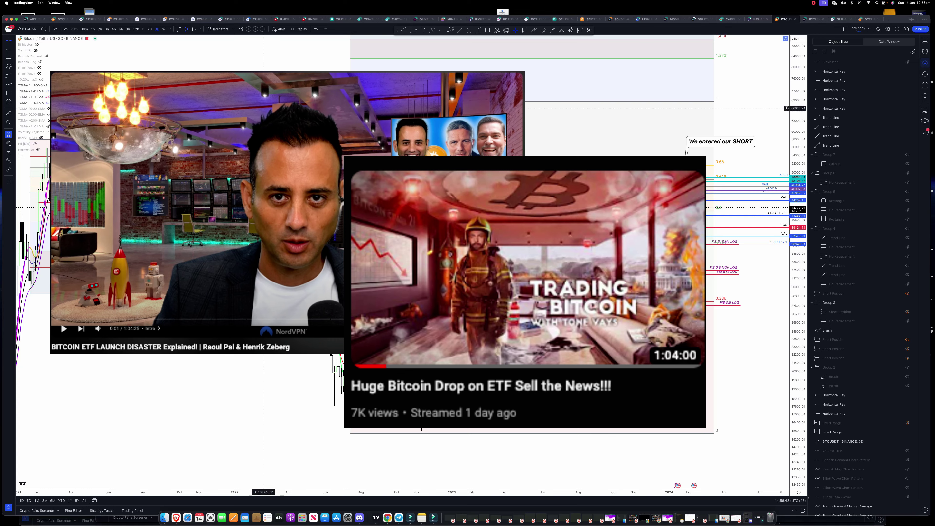
pyautogui.moveTo(252, 107); pyautogui.dragTo(611, 90)
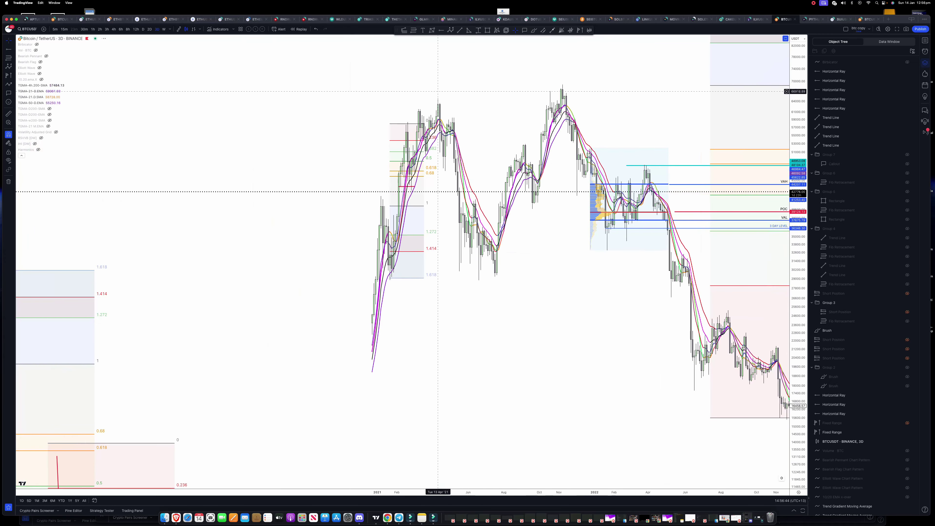
pyautogui.moveTo(205, 105); pyautogui.dragTo(696, 85)
pyautogui.moveTo(429, 187); pyautogui.dragTo(435, 60)
pyautogui.moveTo(350, 248); pyautogui.dragTo(338, 109)
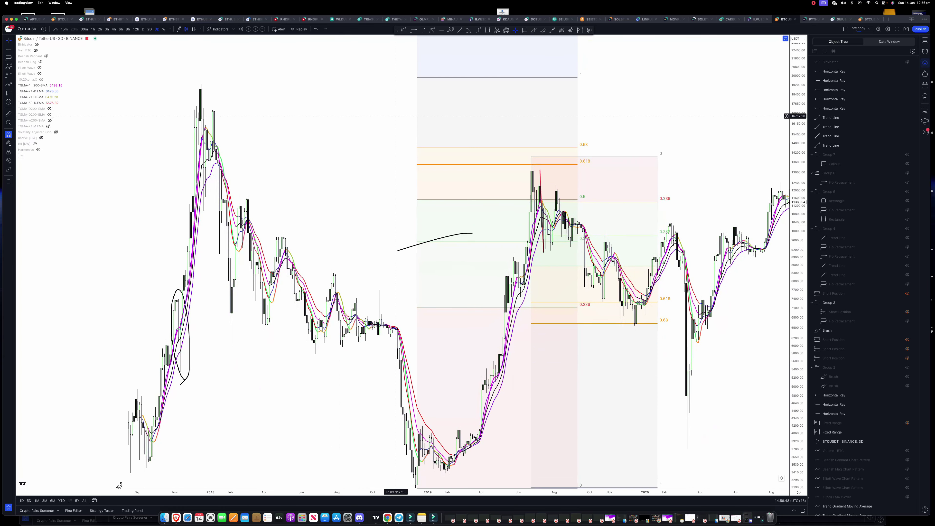
pyautogui.moveTo(836, 99); pyautogui.dragTo(833, 254)
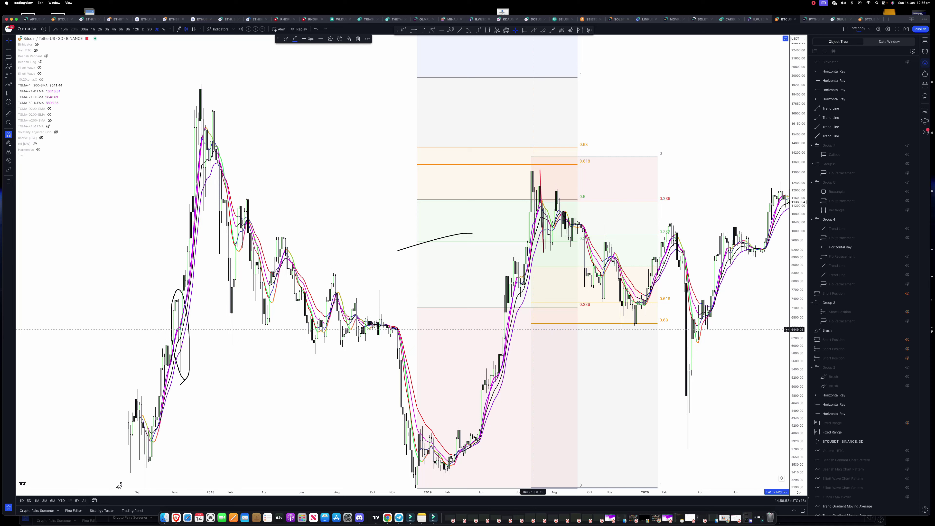
# - Mark the December 2017 peak and the December 2018 low with freehand Brush circles
pyautogui.moveTo(754, 335); pyautogui.dragTo(714, 318)
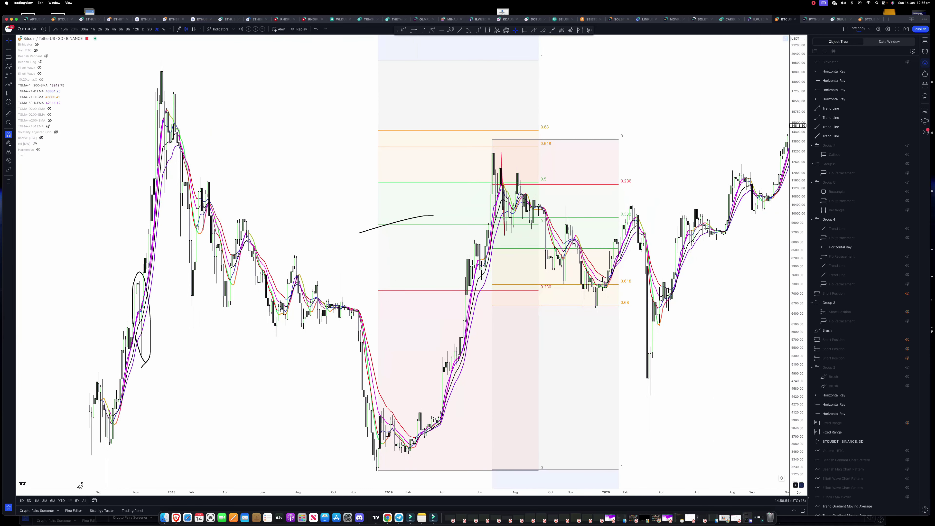
pyautogui.moveTo(799, 97); pyautogui.dragTo(798, 203)
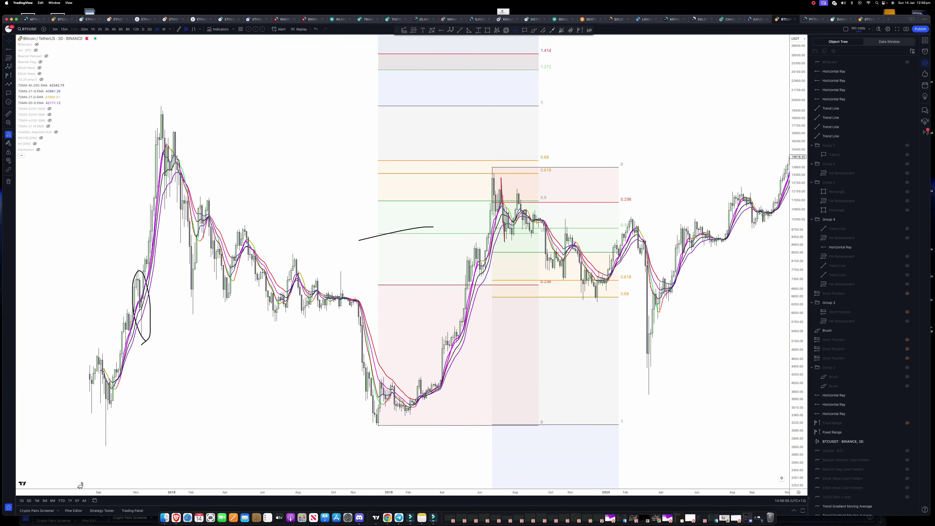
pyautogui.click(8, 85)
pyautogui.click(13, 85)
pyautogui.click(35, 90)
pyautogui.moveTo(154, 107)
pyautogui.mouseDown()
pyautogui.moveTo(178, 105)
pyautogui.moveTo(157, 110)
pyautogui.mouseUp()
pyautogui.hscroll(1, 313, 355)
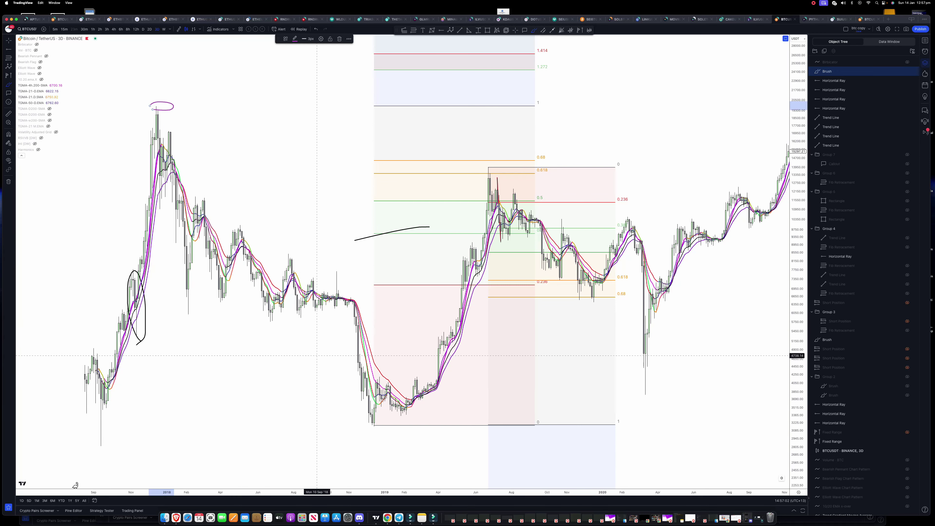
pyautogui.moveTo(374, 433)
pyautogui.mouseDown()
pyautogui.moveTo(376, 420)
pyautogui.moveTo(367, 435)
pyautogui.mouseUp()
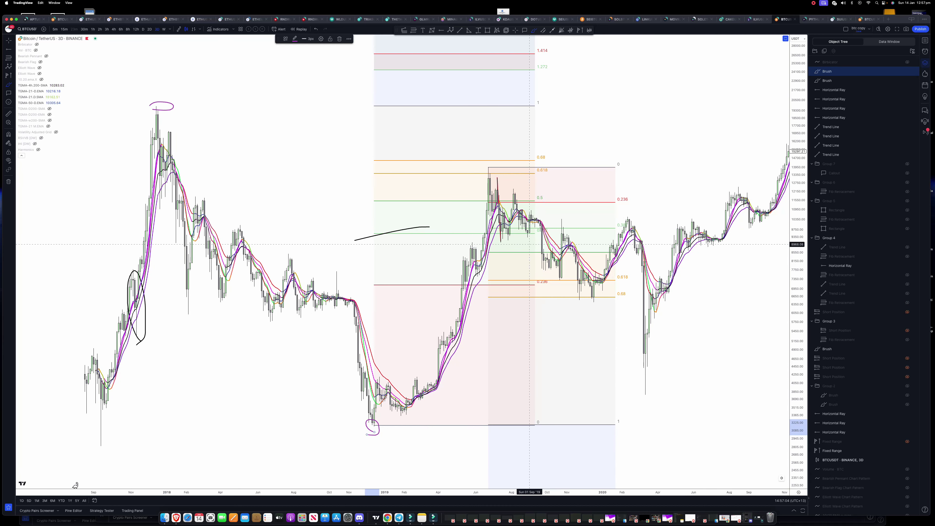
# - Brush a mark over the June 2019 high and circle the 0.618 label and the orange Fibonacci label above it
pyautogui.moveTo(544, 178)
pyautogui.mouseDown()
pyautogui.moveTo(526, 174)
pyautogui.moveTo(542, 179)
pyautogui.mouseUp()
pyautogui.moveTo(484, 173); pyautogui.dragTo(493, 172)
pyautogui.hscroll(-1, 557, 175)
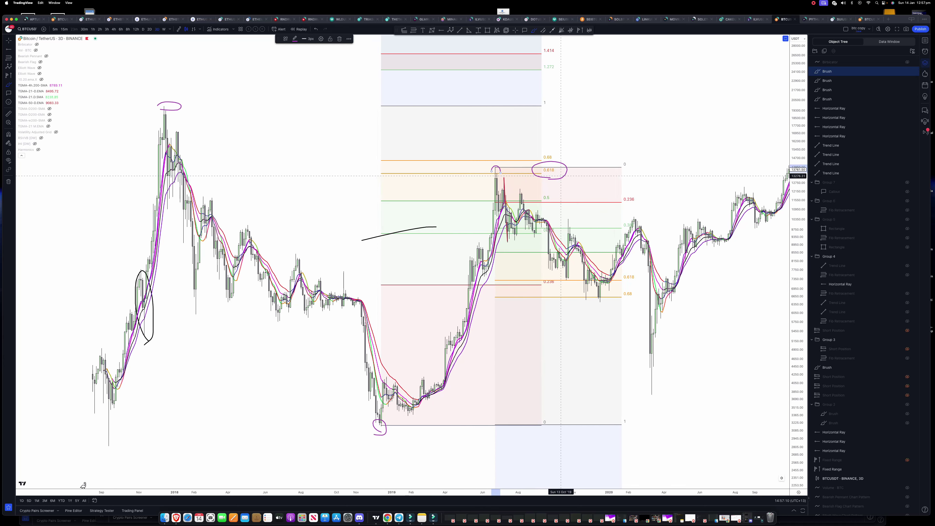
pyautogui.hscroll(1, 546, 163)
pyautogui.moveTo(539, 161)
pyautogui.mouseDown()
pyautogui.moveTo(542, 153)
pyautogui.moveTo(554, 161)
pyautogui.mouseUp()
pyautogui.hscroll(-2, 553, 161)
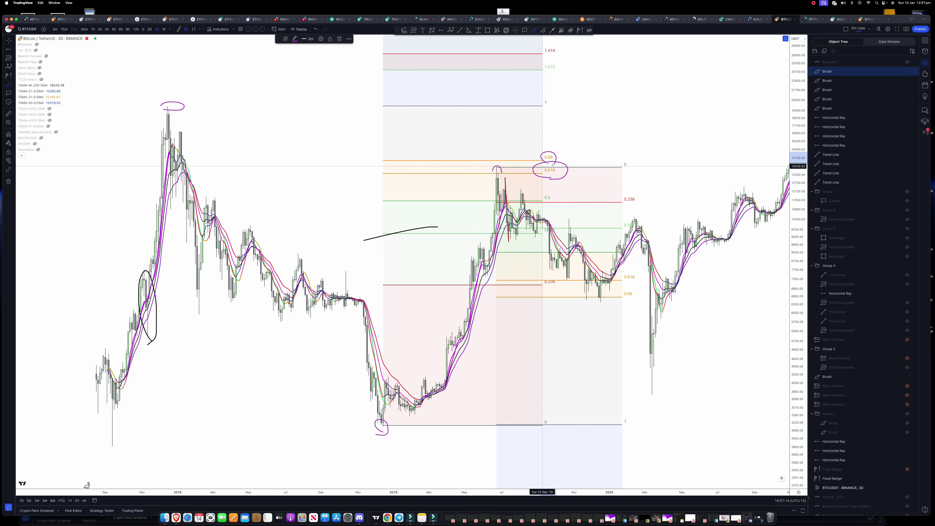
pyautogui.scroll(-1, 541, 166)
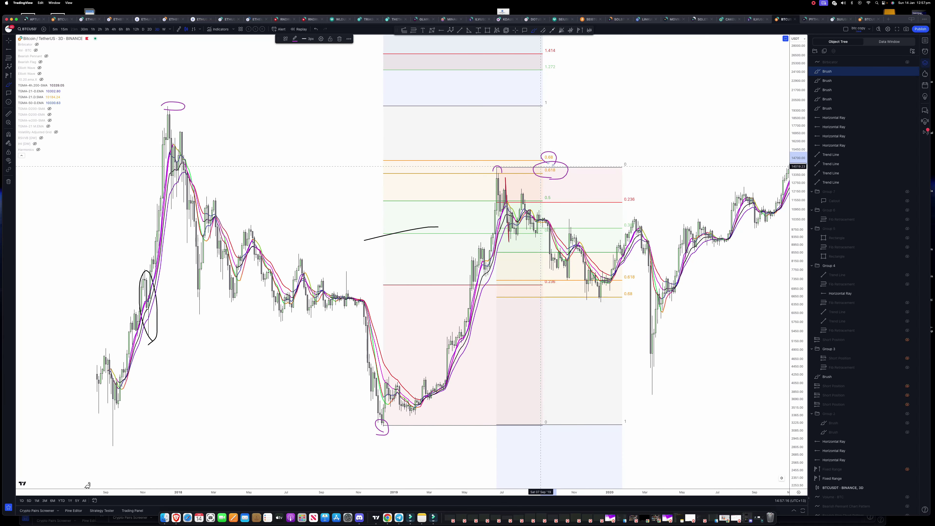
pyautogui.hscroll(-1, 540, 167)
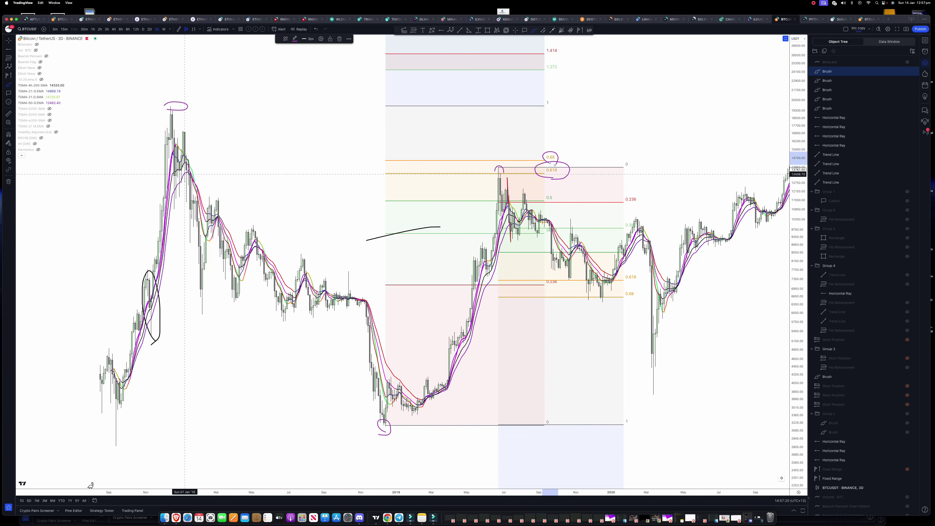
pyautogui.moveTo(185, 171)
pyautogui.mouseDown()
pyautogui.moveTo(202, 175)
pyautogui.moveTo(188, 176)
pyautogui.mouseUp()
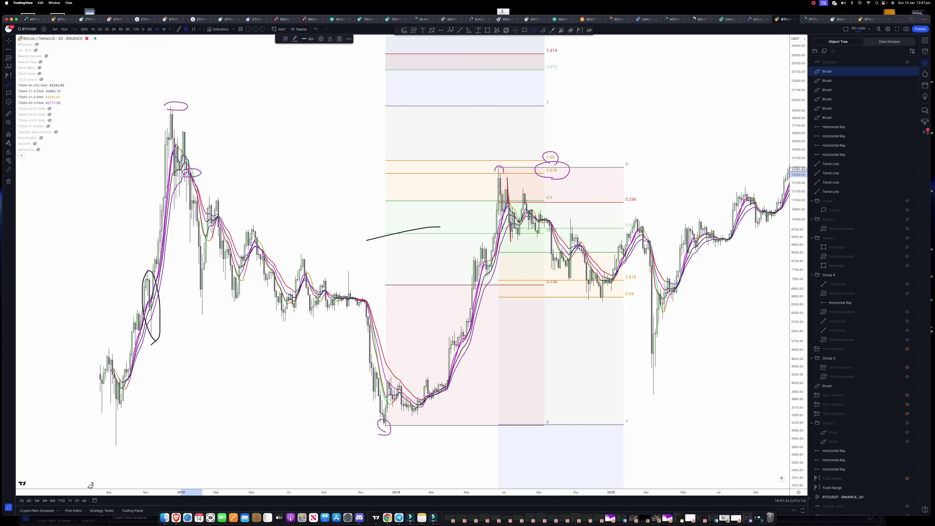
pyautogui.click(339, 39)
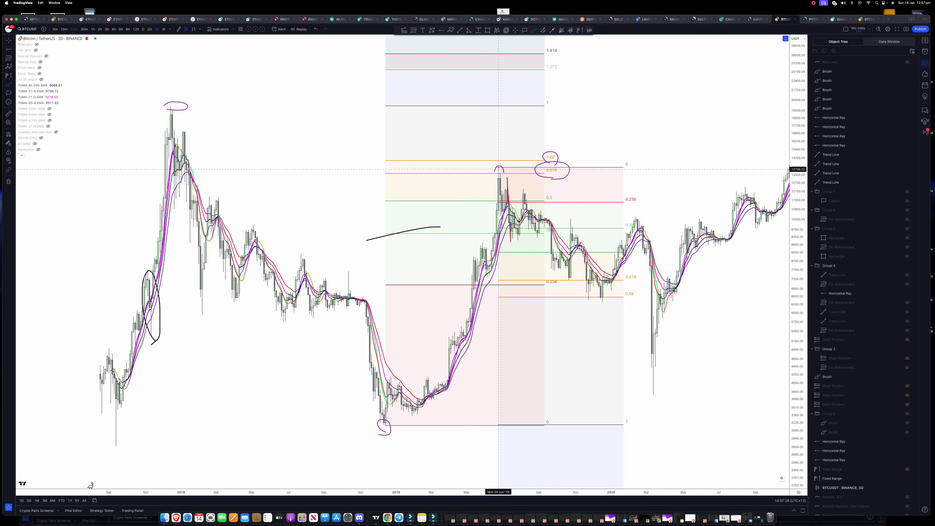
# - Draw a horizontal ray starting at the late December 2017 candles, at a price of about 13,280
pyautogui.click(9, 50)
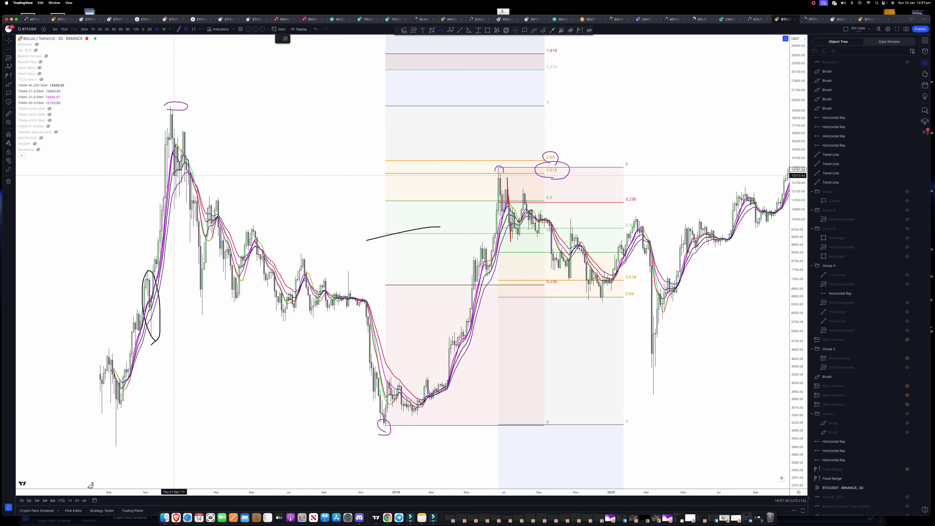
pyautogui.click(174, 176)
pyautogui.moveTo(174, 176); pyautogui.dragTo(174, 176)
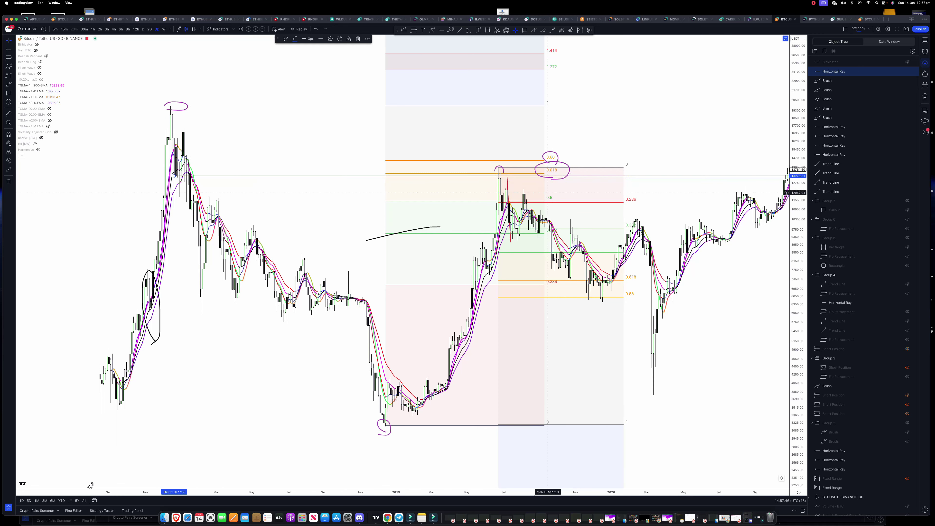
# - Circle the June 2019 high and the 1 level of the second Fibonacci retracement with the Brush
pyautogui.moveTo(709, 299); pyautogui.dragTo(532, 313)
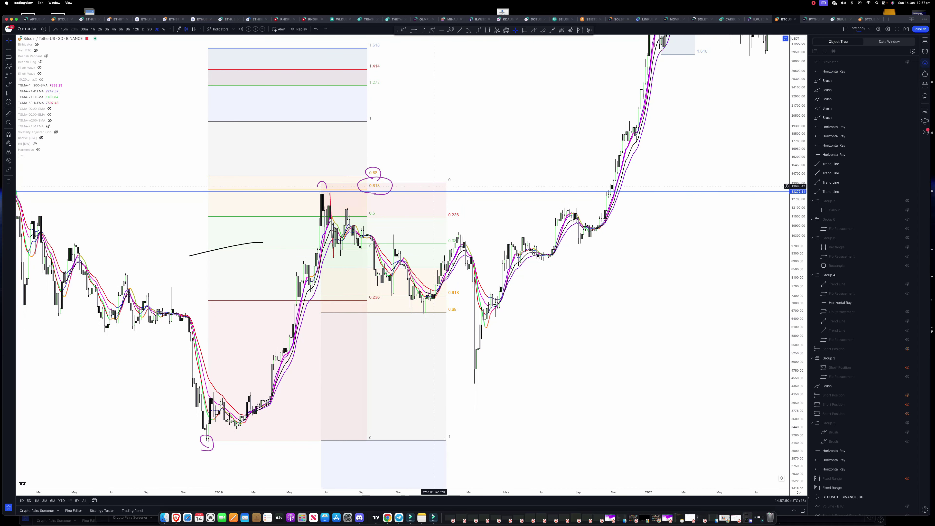
pyautogui.click(8, 84)
pyautogui.click(35, 90)
pyautogui.moveTo(317, 189)
pyautogui.mouseDown()
pyautogui.moveTo(330, 190)
pyautogui.moveTo(320, 191)
pyautogui.mouseUp()
pyautogui.scroll(2, 357, 214)
pyautogui.moveTo(443, 445)
pyautogui.mouseDown()
pyautogui.moveTo(431, 437)
pyautogui.moveTo(431, 451)
pyautogui.mouseUp()
# - Brush a falling stroke to the retracement's lower orange level, circle that level, and underline the late-2018 consolidation at the same price
pyautogui.moveTo(405, 184)
pyautogui.mouseDown()
pyautogui.moveTo(434, 314)
pyautogui.moveTo(450, 314)
pyautogui.mouseUp()
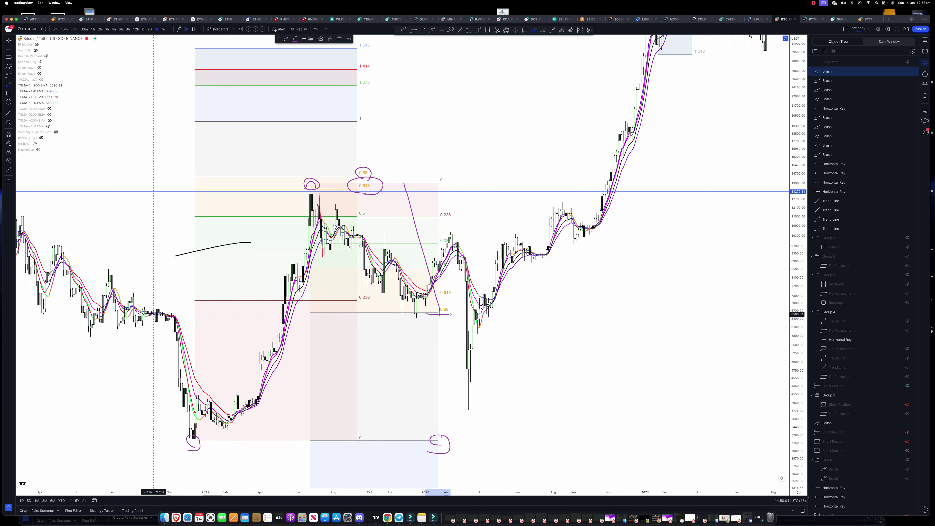
pyautogui.moveTo(144, 314); pyautogui.dragTo(201, 314)
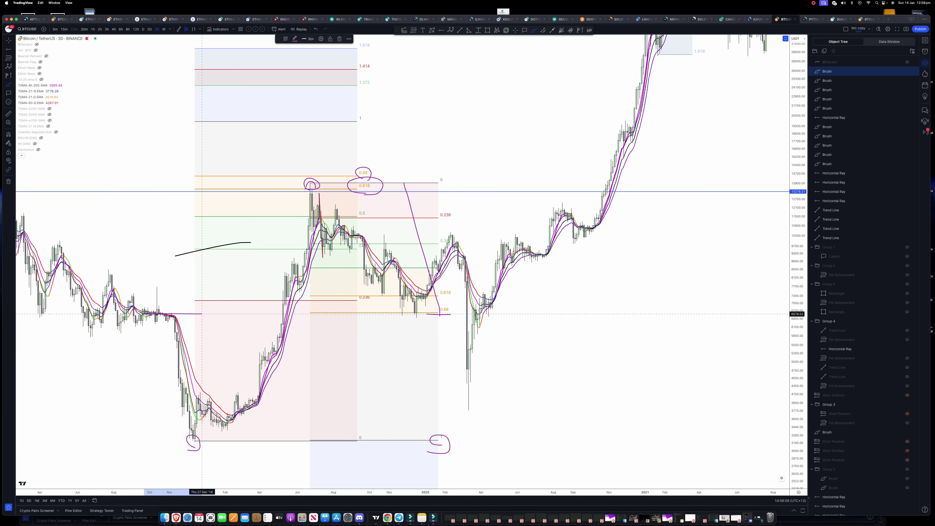
pyautogui.moveTo(439, 314); pyautogui.dragTo(439, 312)
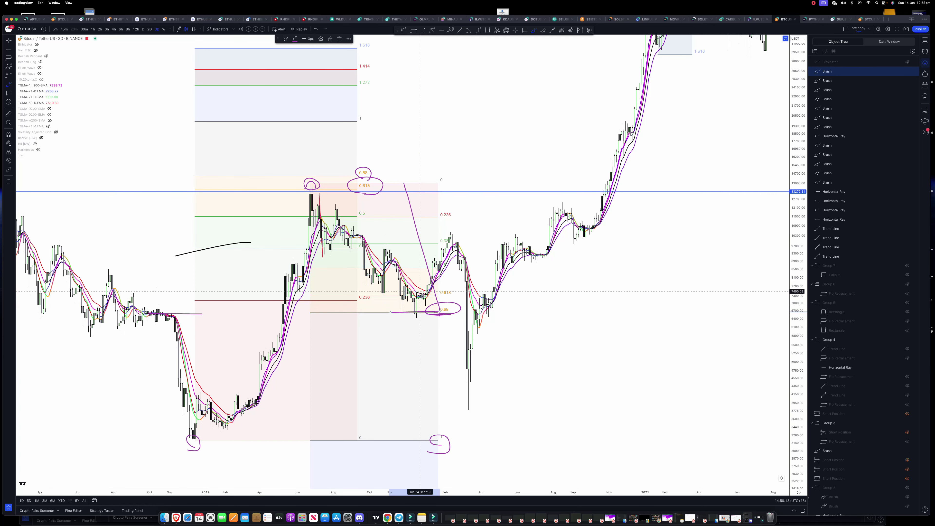
# - Trace the drop from the November 2021 high with the Brush and circle the early-2022 lows and the March 2022 high
pyautogui.moveTo(798, 225); pyautogui.dragTo(798, 367)
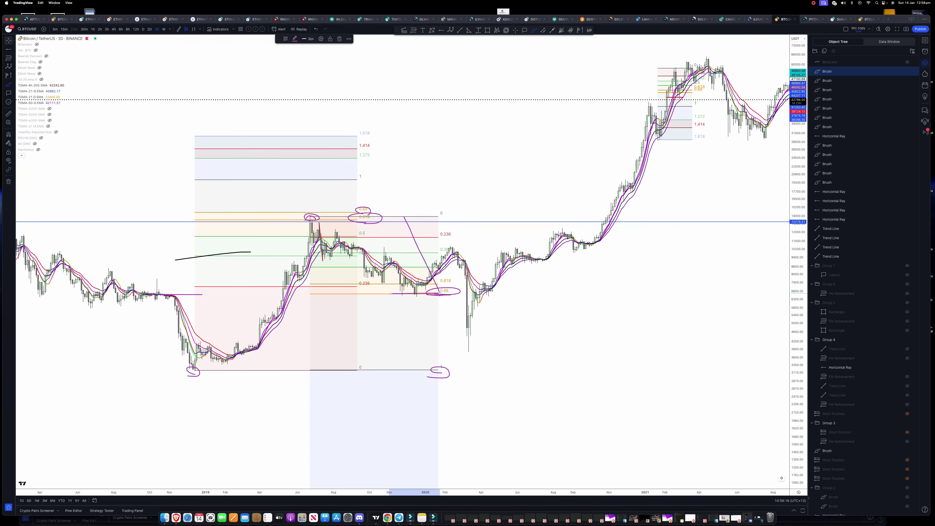
pyautogui.moveTo(464, 57)
pyautogui.mouseDown()
pyautogui.moveTo(274, 110)
pyautogui.moveTo(127, 124)
pyautogui.mouseUp()
pyautogui.hscroll(12, 438, 96)
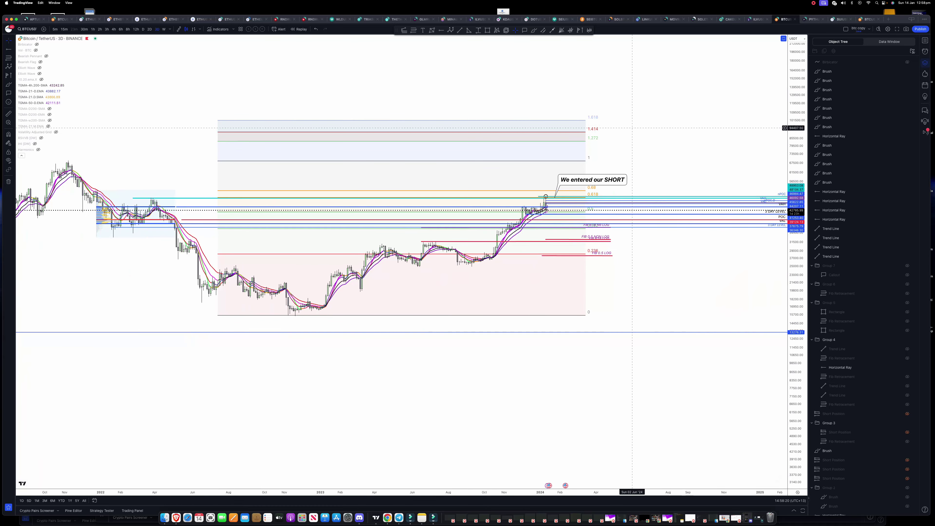
pyautogui.moveTo(504, 92)
pyautogui.mouseDown()
pyautogui.moveTo(671, 102)
pyautogui.moveTo(482, 99)
pyautogui.moveTo(514, 102)
pyautogui.mouseUp()
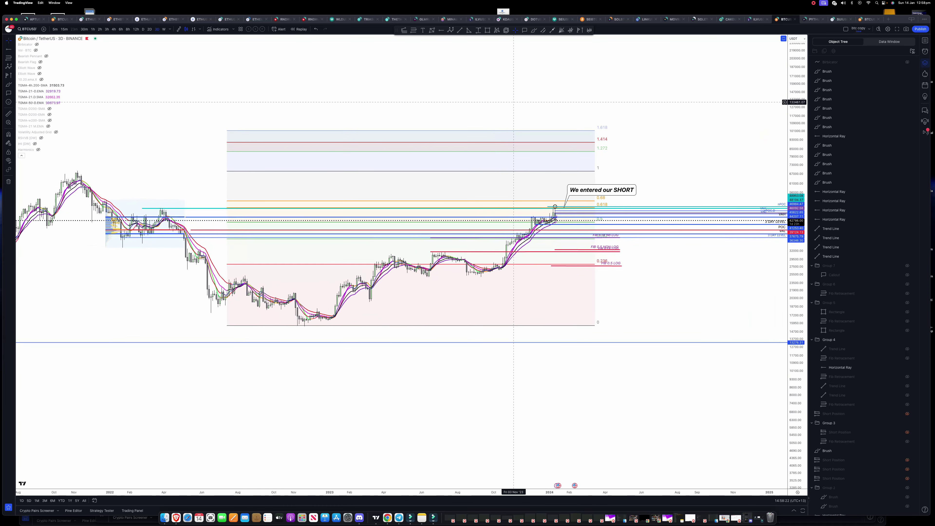
pyautogui.moveTo(796, 267); pyautogui.dragTo(796, 136)
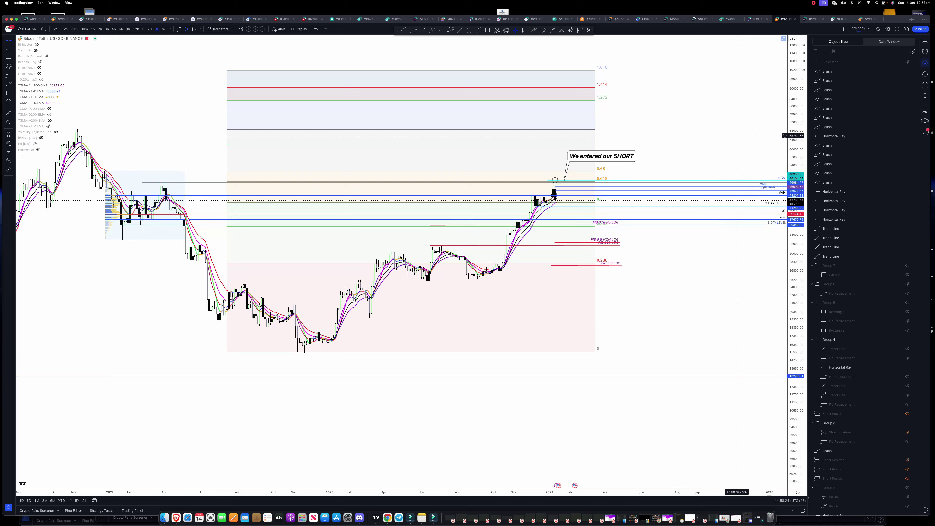
pyautogui.moveTo(656, 121); pyautogui.dragTo(685, 168)
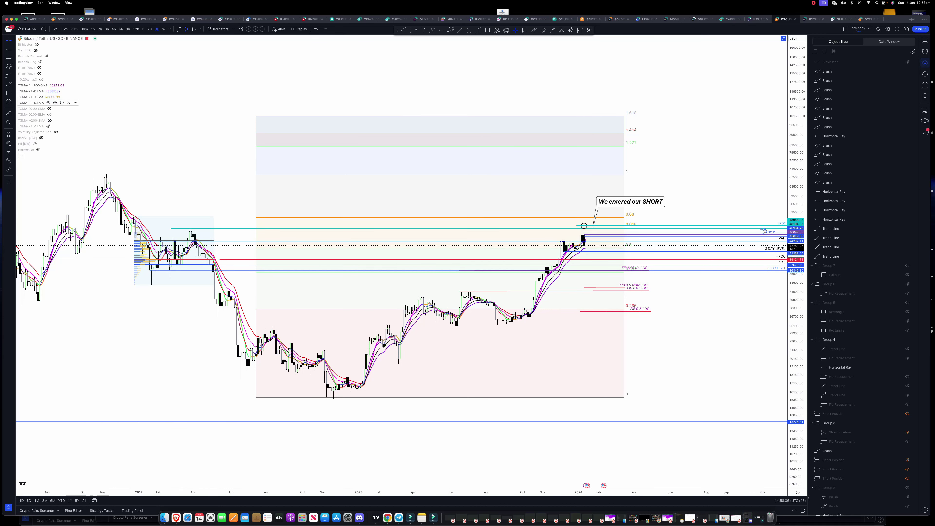
pyautogui.click(8, 84)
pyautogui.moveTo(148, 270)
pyautogui.mouseDown()
pyautogui.moveTo(174, 265)
pyautogui.moveTo(180, 273)
pyautogui.moveTo(151, 274)
pyautogui.mouseUp()
pyautogui.moveTo(110, 174); pyautogui.dragTo(159, 272)
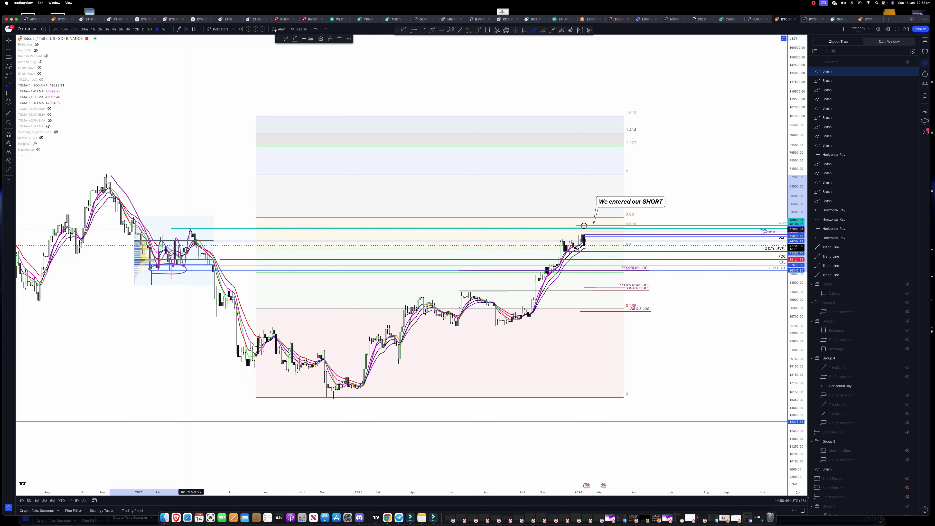
pyautogui.moveTo(195, 232)
pyautogui.mouseDown()
pyautogui.moveTo(199, 224)
pyautogui.moveTo(184, 238)
pyautogui.mouseUp()
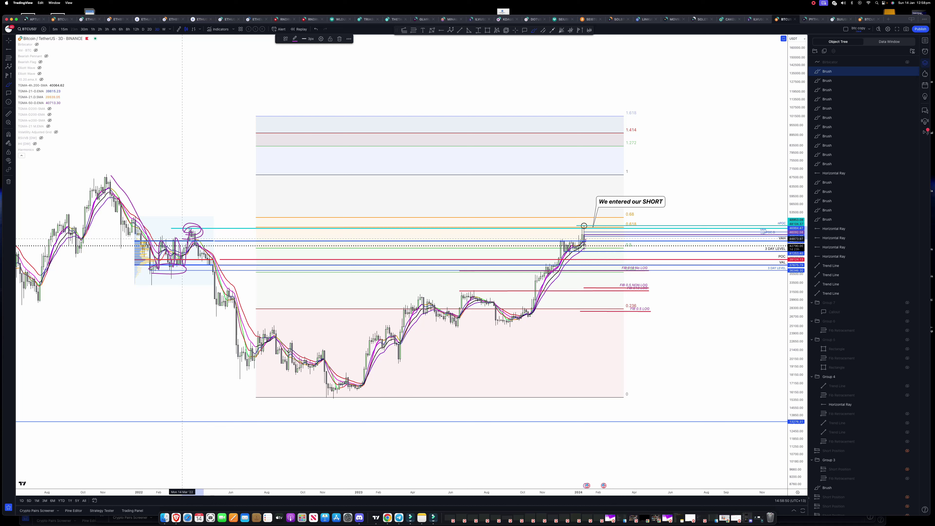
pyautogui.click(340, 39)
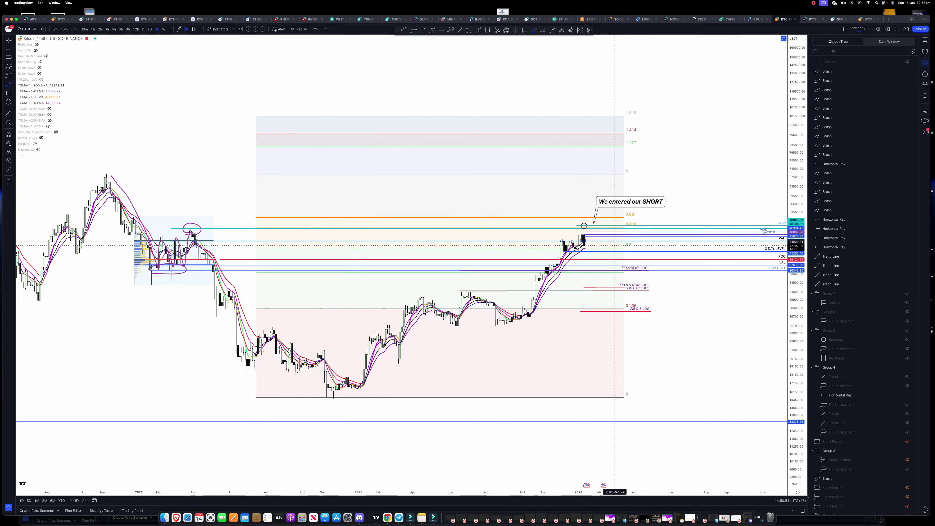
# - Sketch a projected decline from the January 2024 high and circle the FIB 0.618 and FIB 0.5 NON LOG target labels
pyautogui.moveTo(588, 233)
pyautogui.mouseDown()
pyautogui.moveTo(606, 271)
pyautogui.moveTo(623, 264)
pyautogui.moveTo(657, 273)
pyautogui.moveTo(641, 276)
pyautogui.mouseUp()
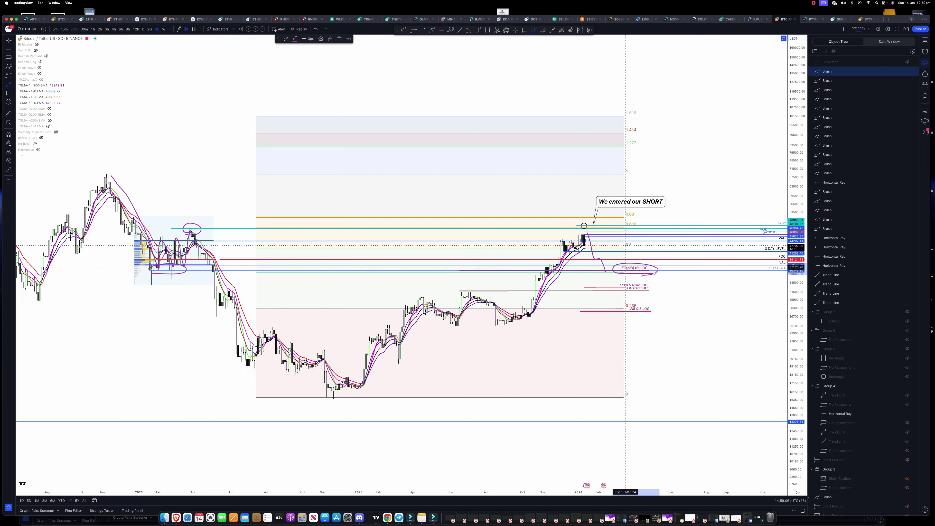
pyautogui.moveTo(651, 292)
pyautogui.mouseDown()
pyautogui.moveTo(610, 284)
pyautogui.moveTo(656, 294)
pyautogui.mouseUp()
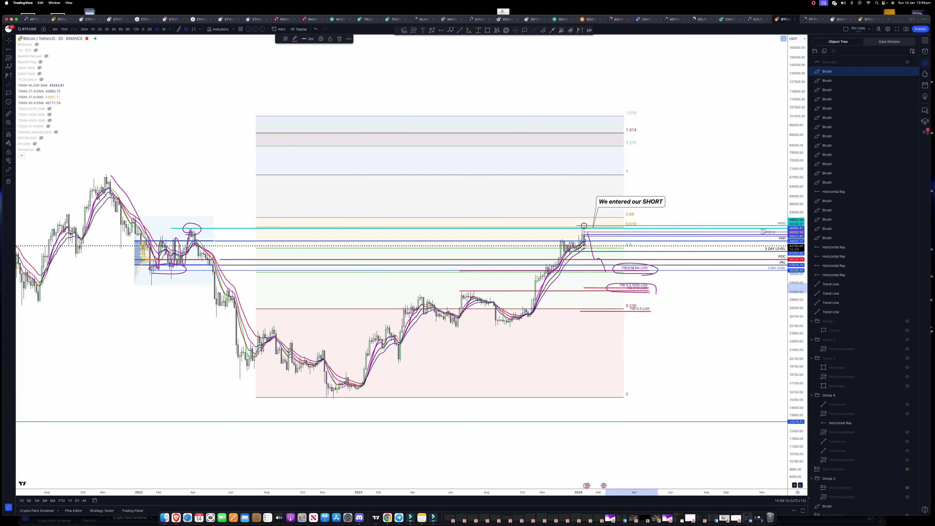
# - Move the "We entered our SHORT" callout closer to the January 2024 high
pyautogui.moveTo(796, 331); pyautogui.dragTo(795, 95)
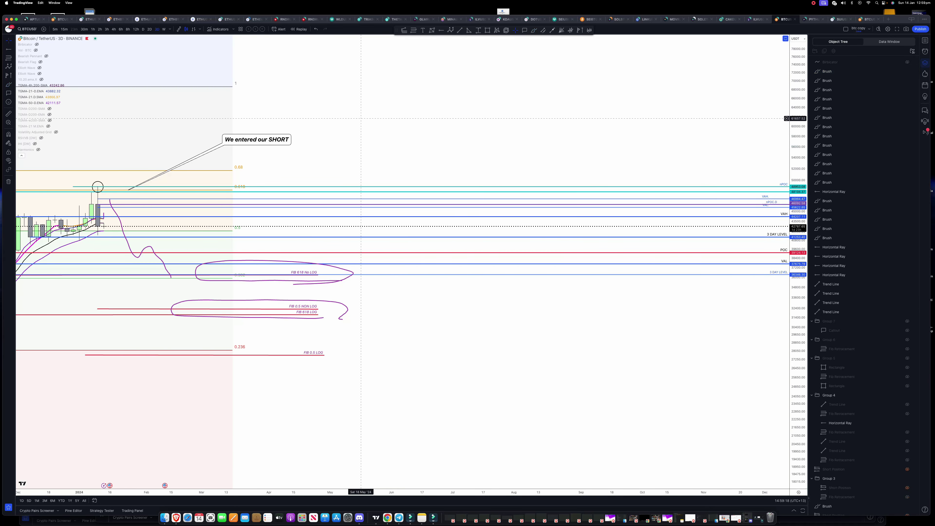
pyautogui.moveTo(362, 117); pyautogui.dragTo(695, 114)
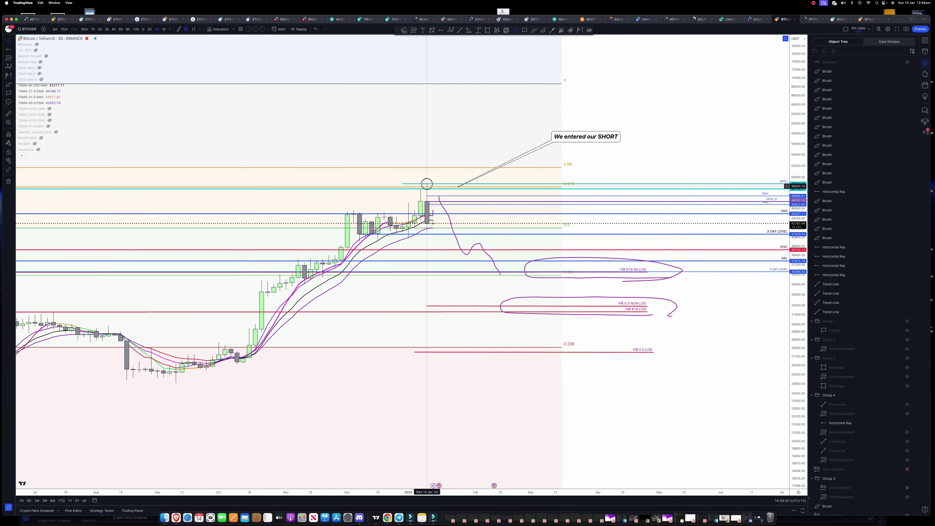
pyautogui.moveTo(586, 138); pyautogui.dragTo(476, 140)
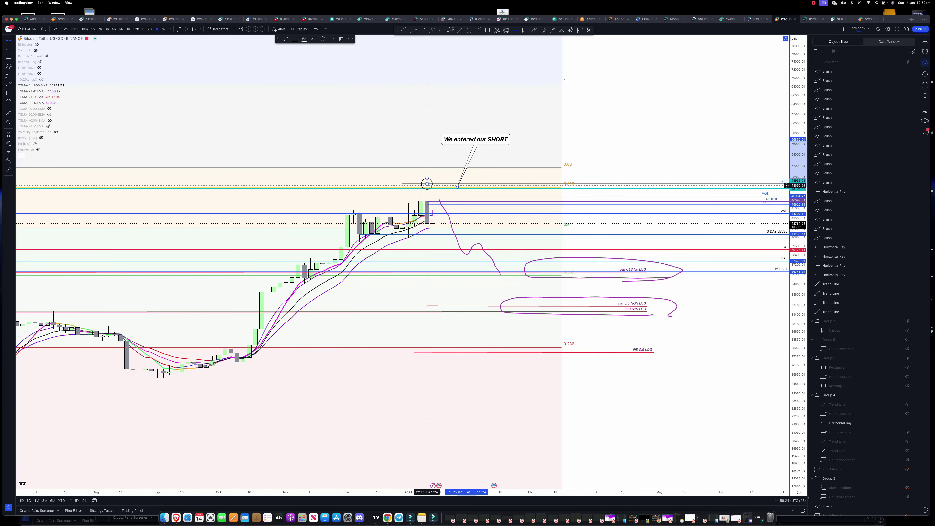
# - Delete the brushed decline projection and the circles around the FIB 618 No LOG and FIB 0.5 NON LOG labels
pyautogui.scroll(-3, 766, 283)
pyautogui.moveTo(754, 306); pyautogui.dragTo(715, 303)
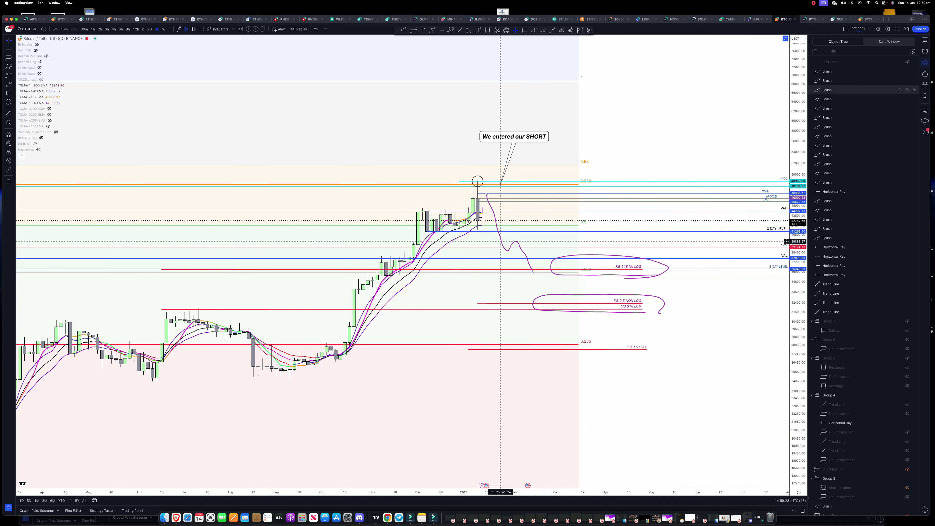
pyautogui.click(501, 241)
pyautogui.press('Delete')
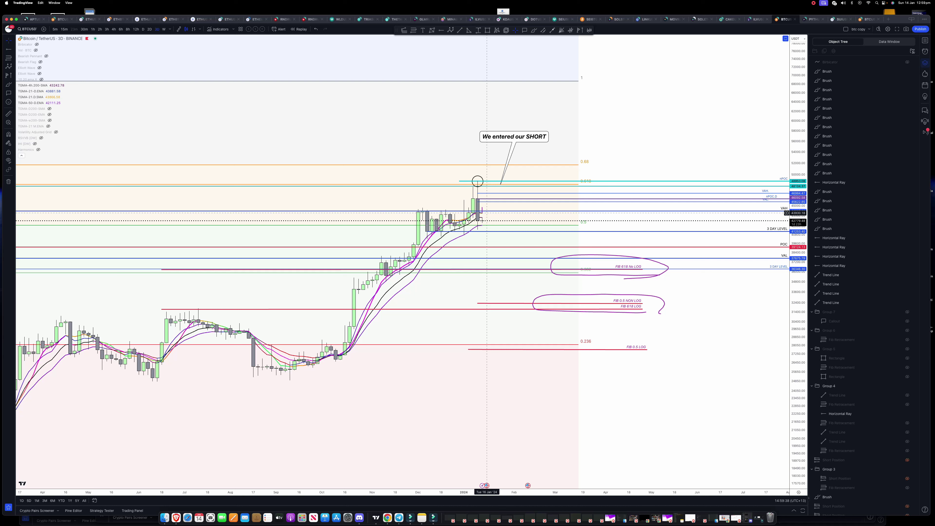
pyautogui.click(657, 274)
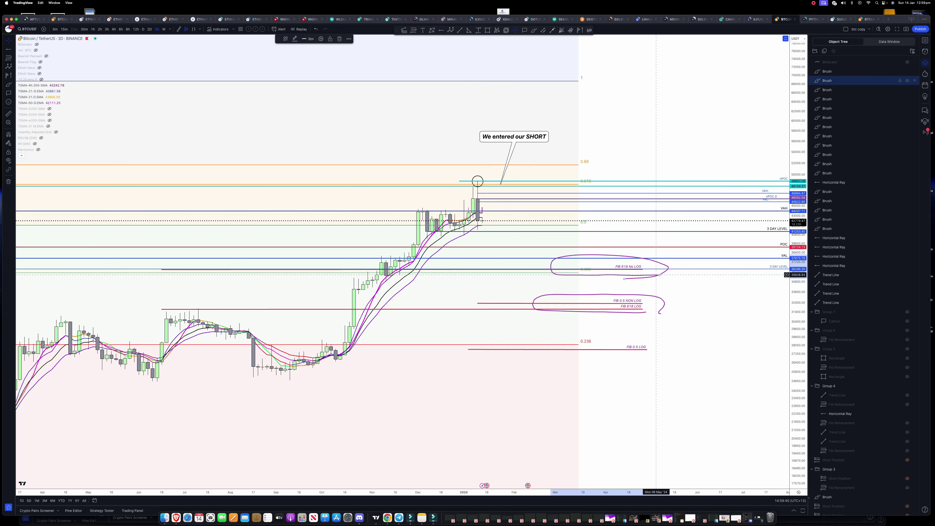
pyautogui.press('Delete')
pyautogui.click(651, 296)
pyautogui.press('Delete')
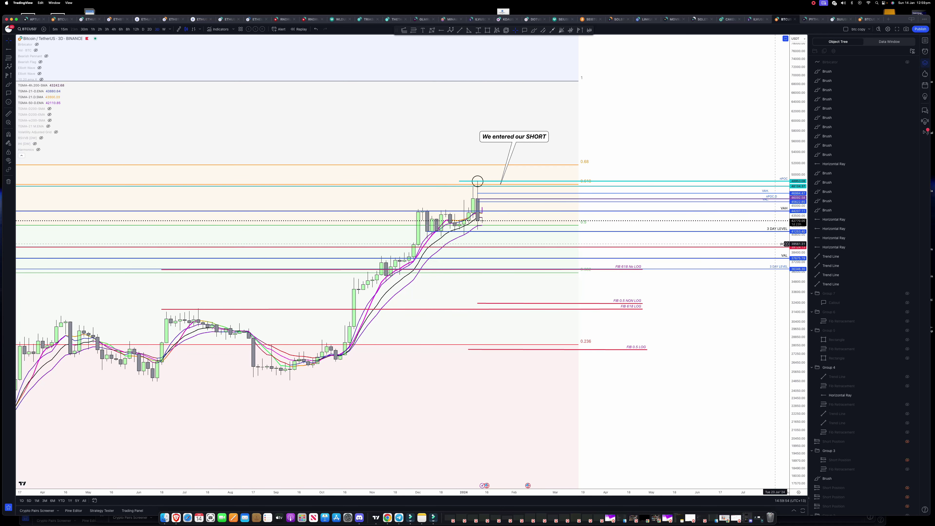
# - Draw an Elliott Correction Wave (ABC) from the January 2024 high, with a near the upper 3 DAY LEVEL, b near VAH, and c between POC and VAL
pyautogui.scroll(-5, 454, 247)
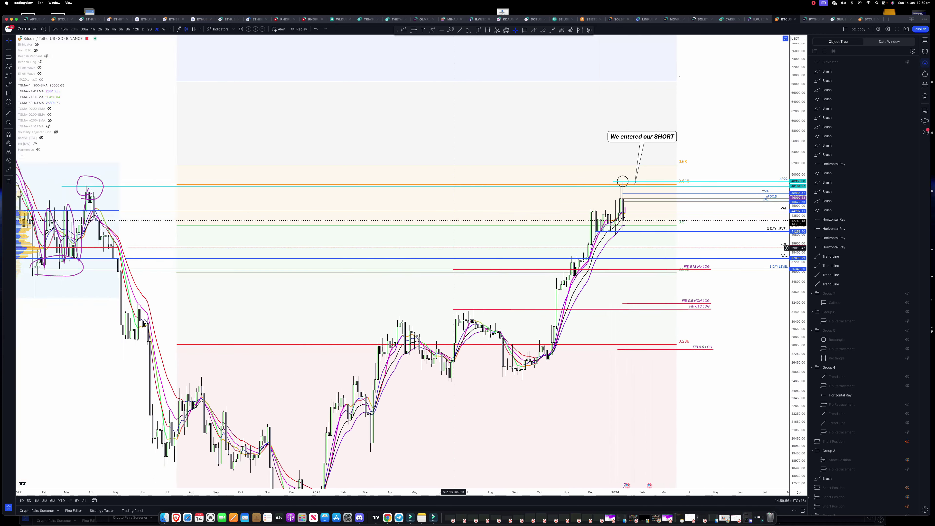
pyautogui.scroll(-3, 454, 248)
pyautogui.scroll(2, 634, 248)
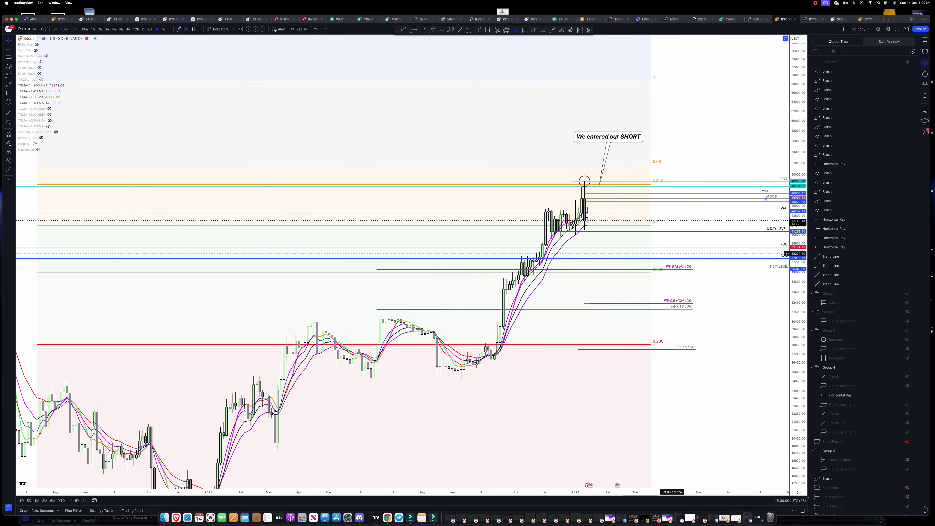
pyautogui.moveTo(715, 334); pyautogui.dragTo(634, 341)
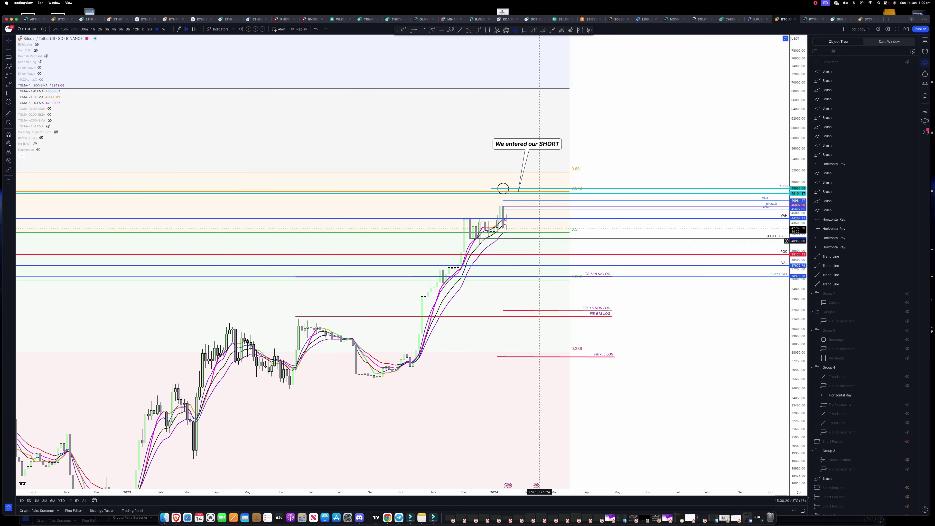
pyautogui.click(8, 85)
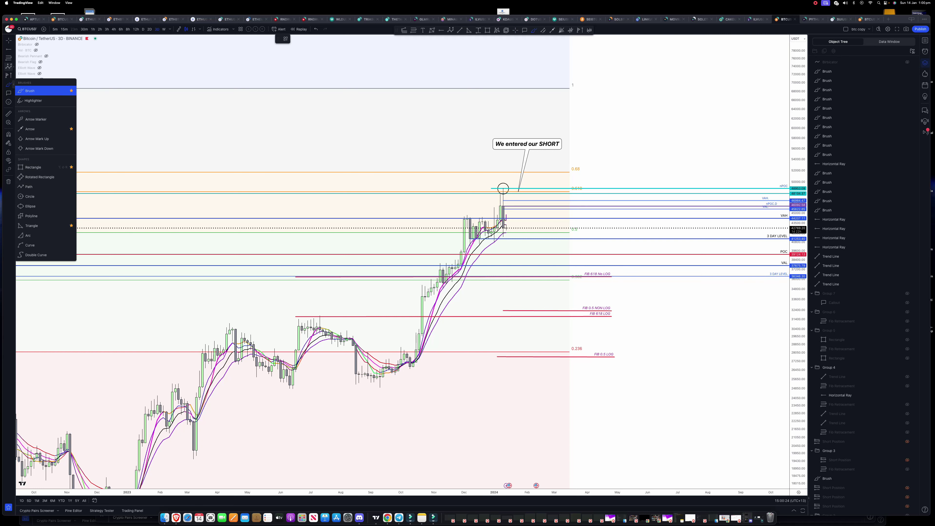
pyautogui.click(8, 67)
pyautogui.click(76, 151)
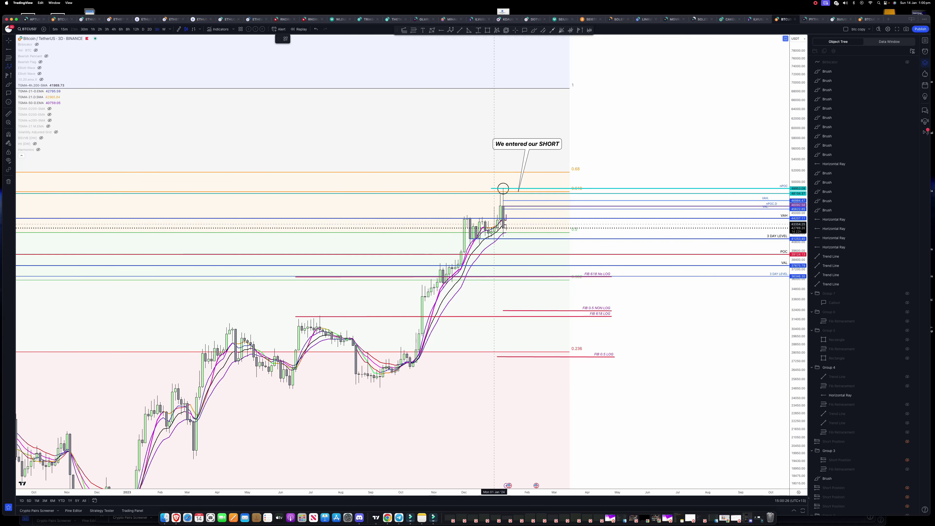
pyautogui.click(503, 189)
pyautogui.click(503, 238)
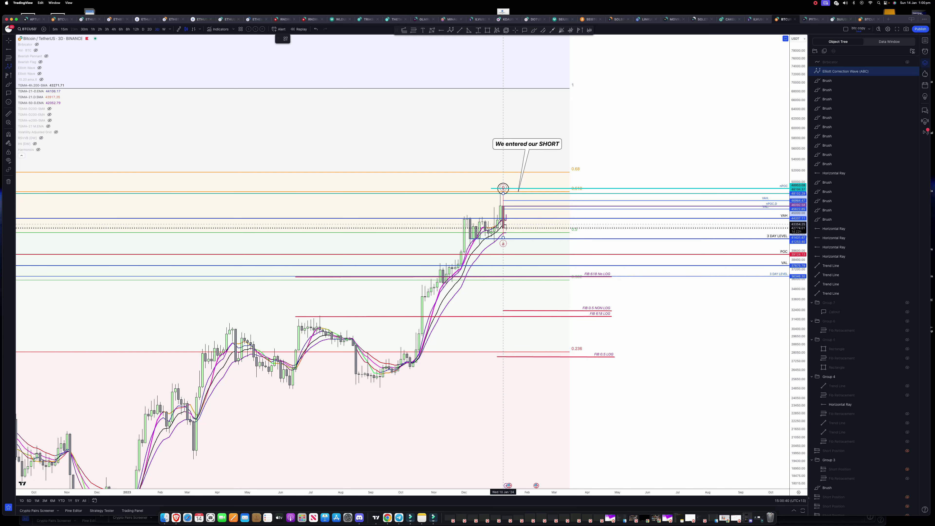
pyautogui.click(515, 220)
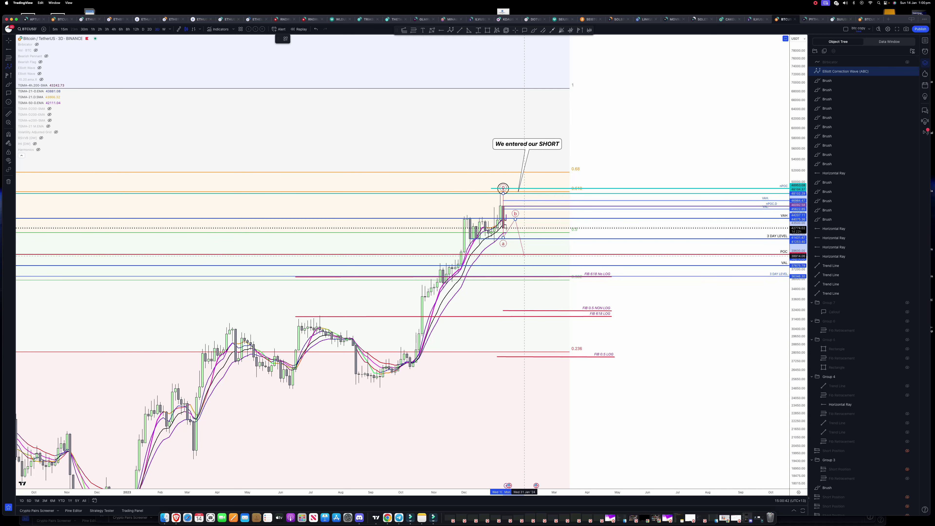
pyautogui.click(527, 260)
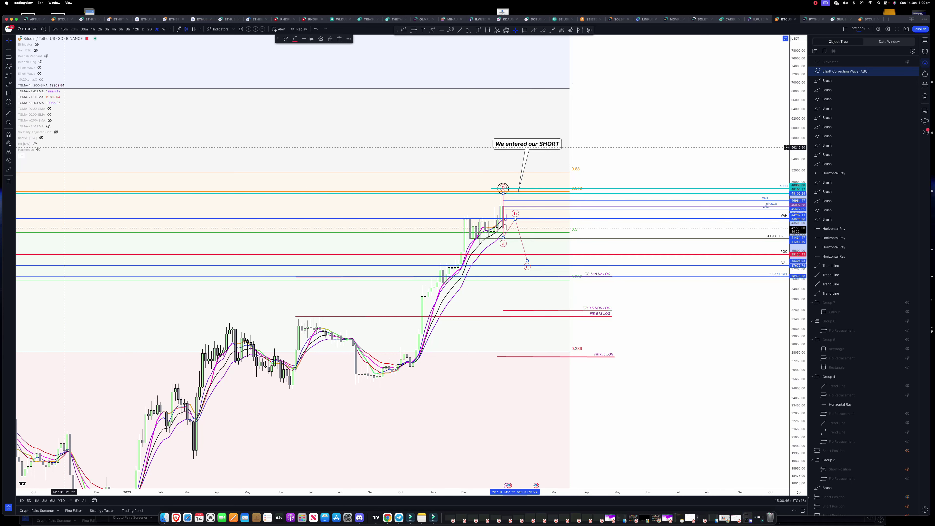
# - Brush a projected path from wave c: a bounce to the upper 3 DAY LEVEL, a drop to FIB 618 No LOG, and a rebound
pyautogui.doubleClick(8, 84)
pyautogui.click(35, 91)
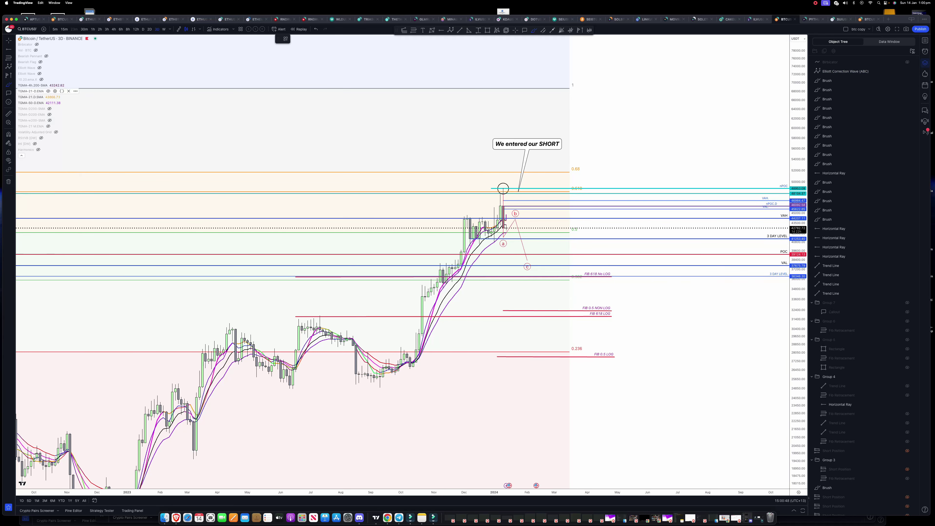
pyautogui.moveTo(798, 311); pyautogui.dragTo(779, 160)
pyautogui.moveTo(628, 493); pyautogui.dragTo(599, 493)
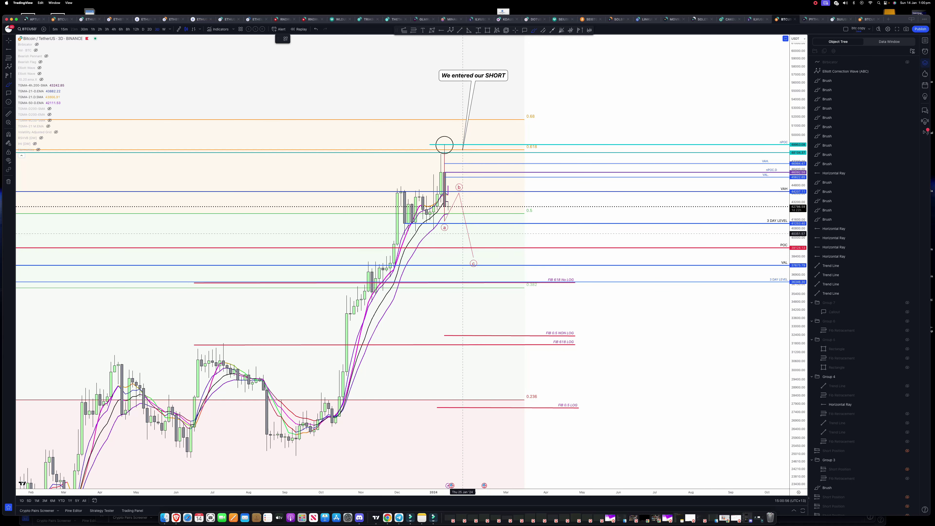
pyautogui.moveTo(472, 248)
pyautogui.mouseDown()
pyautogui.moveTo(477, 226)
pyautogui.moveTo(488, 248)
pyautogui.moveTo(503, 247)
pyautogui.moveTo(510, 285)
pyautogui.moveTo(535, 216)
pyautogui.mouseUp()
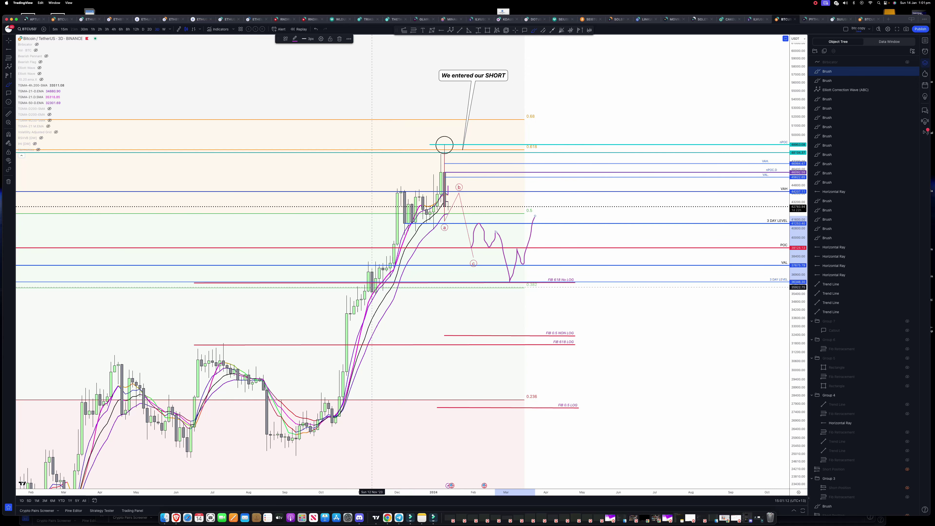
# - Circle the November 2023 and December 2023 consolidation lows with the Brush
pyautogui.moveTo(382, 293); pyautogui.dragTo(372, 293)
pyautogui.moveTo(387, 260)
pyautogui.mouseDown()
pyautogui.moveTo(412, 281)
pyautogui.moveTo(371, 292)
pyautogui.mouseUp()
pyautogui.moveTo(434, 224)
pyautogui.mouseDown()
pyautogui.moveTo(412, 225)
pyautogui.moveTo(414, 208)
pyautogui.moveTo(415, 225)
pyautogui.mouseUp()
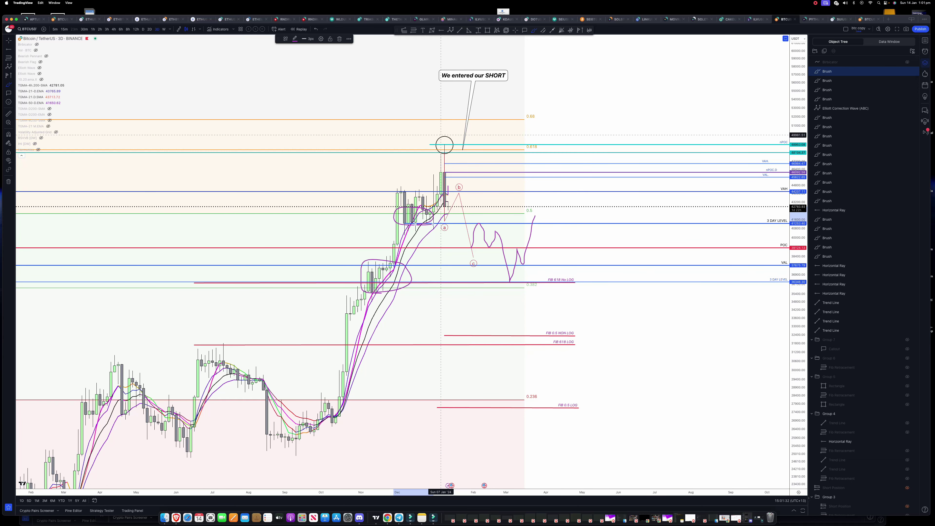
# - Handwrite "AR" beneath wave c and outline the zone between VAL and the FIB 618 No LOG level with the Brush
pyautogui.moveTo(456, 286)
pyautogui.mouseDown()
pyautogui.moveTo(463, 275)
pyautogui.moveTo(454, 278)
pyautogui.mouseUp()
pyautogui.moveTo(452, 280); pyautogui.dragTo(470, 266)
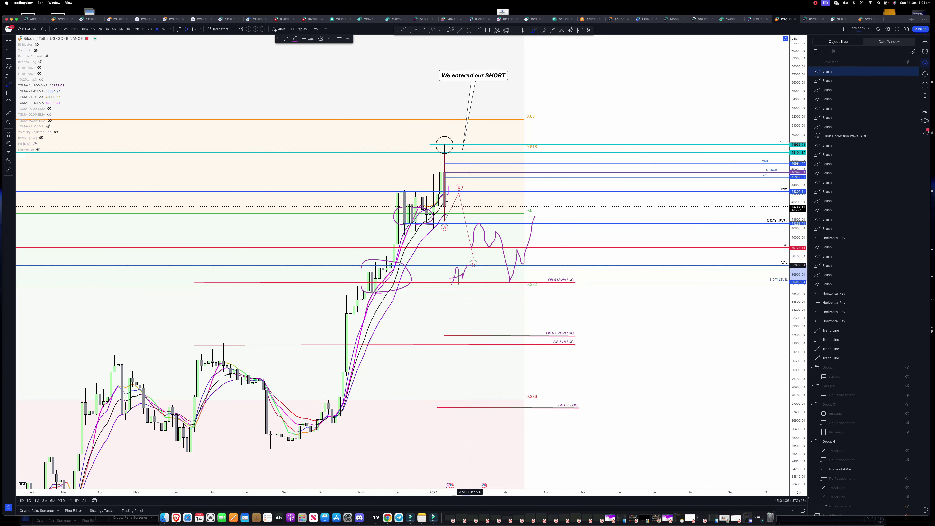
pyautogui.moveTo(369, 264)
pyautogui.mouseDown()
pyautogui.moveTo(550, 264)
pyautogui.moveTo(561, 278)
pyautogui.moveTo(389, 283)
pyautogui.mouseUp()
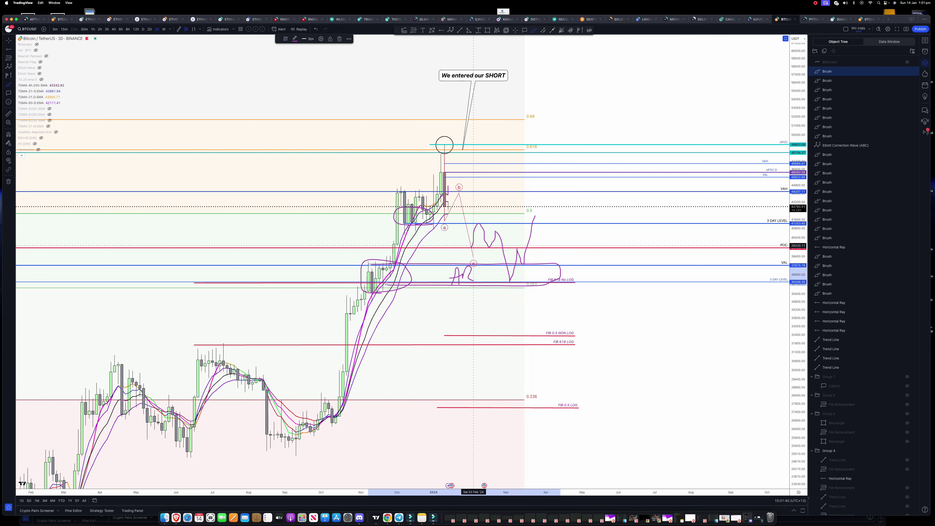
# - Circle the projected low inside the outlined zone and brush a rally from it towards the VAL line below the January 2024 high
pyautogui.moveTo(510, 269)
pyautogui.mouseDown()
pyautogui.moveTo(522, 272)
pyautogui.moveTo(510, 269)
pyautogui.mouseUp()
pyautogui.moveTo(510, 282); pyautogui.dragTo(542, 177)
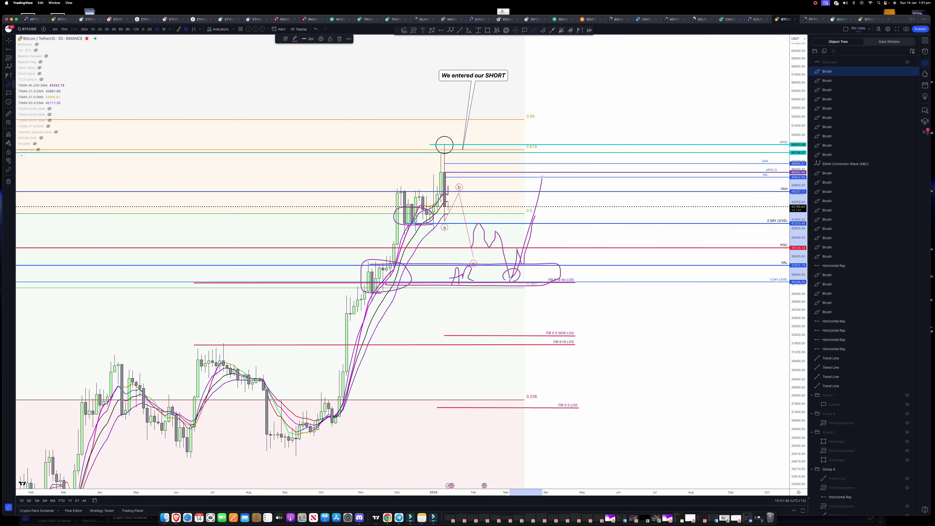
# - Measure the drop from the January 2024 high to the zone's lower edge, and delete the lower 3 DAY LEVEL horizontal ray
pyautogui.click(8, 113)
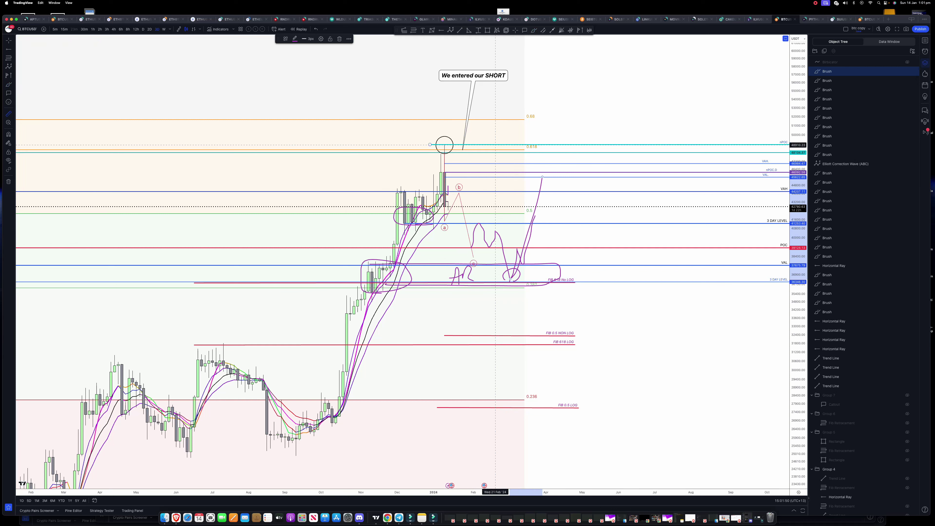
pyautogui.click(495, 144)
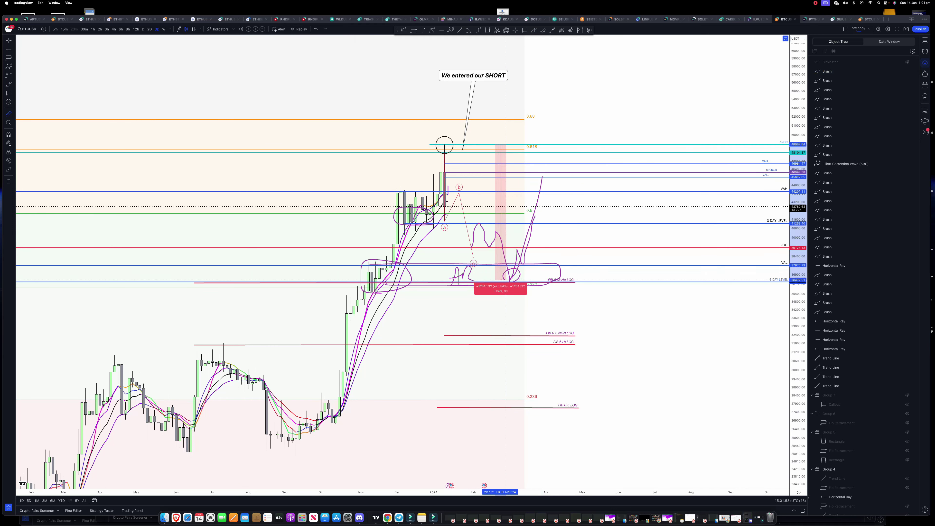
pyautogui.click(506, 281)
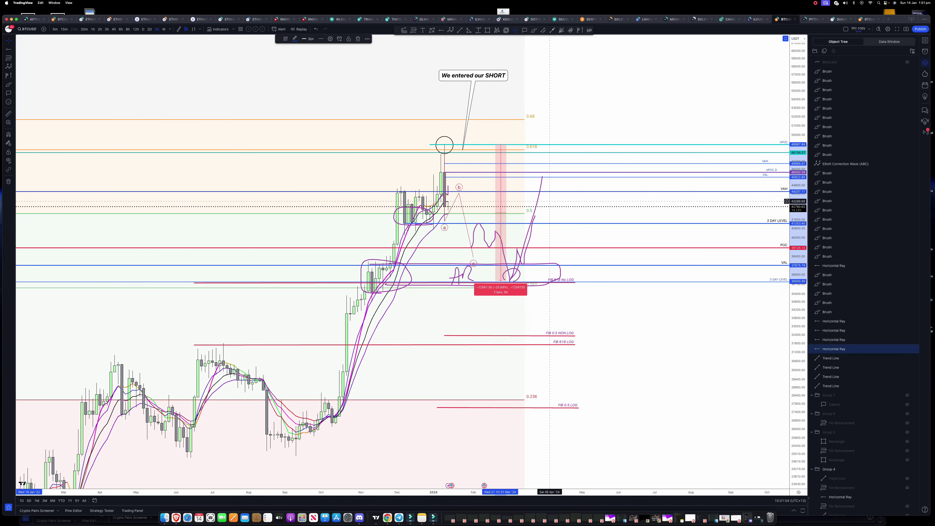
pyautogui.click(358, 40)
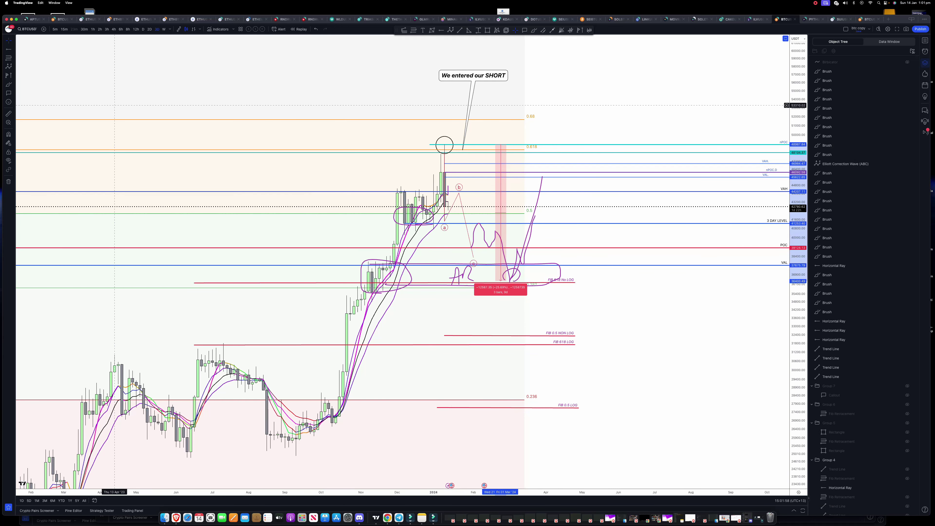
# - Circle the FIB 0.5 NON LOG and FIB 618 LOG labels with the Brush
pyautogui.click(13, 84)
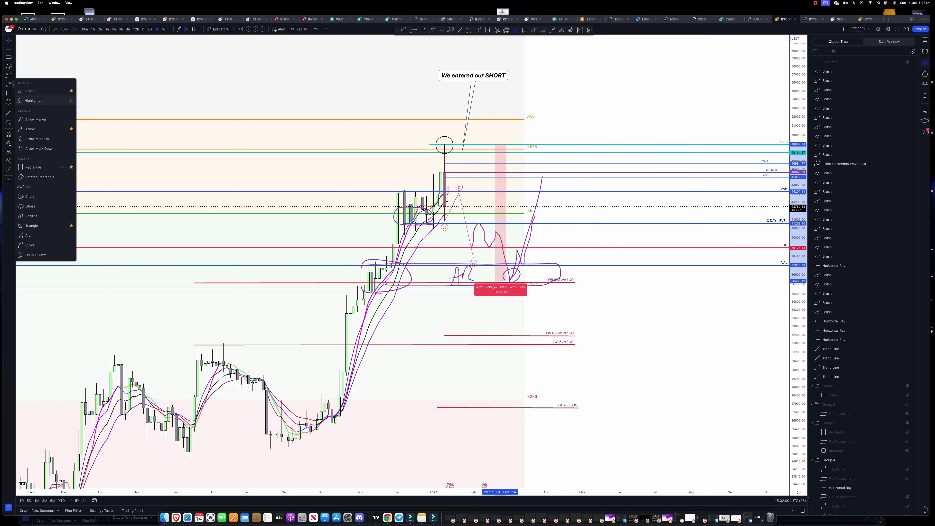
pyautogui.click(29, 91)
pyautogui.moveTo(578, 348)
pyautogui.mouseDown()
pyautogui.moveTo(551, 331)
pyautogui.moveTo(590, 356)
pyautogui.mouseUp()
# - Brush a larger A-B-C projection from the January 2024 high down to the FIB 618 LOG level, followed by a rally above that high
pyautogui.scroll(-3, 558, 356)
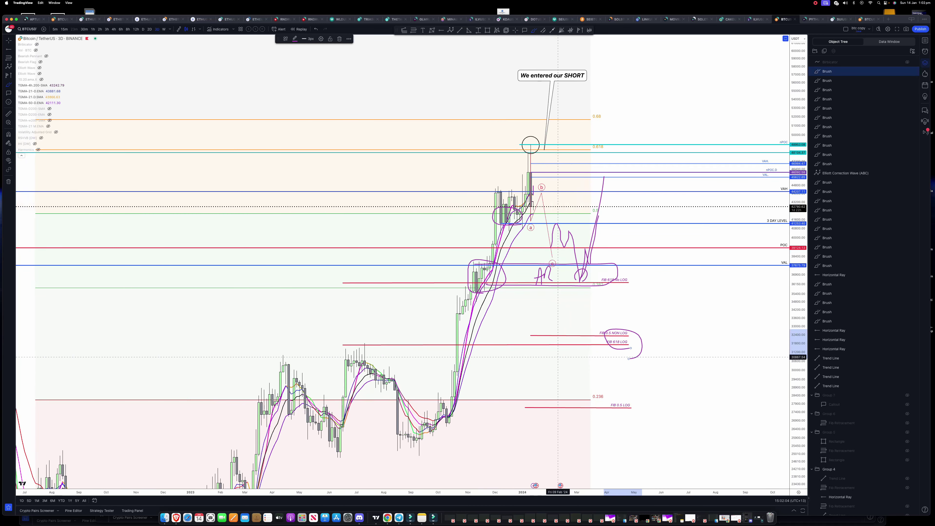
pyautogui.moveTo(799, 333); pyautogui.dragTo(798, 412)
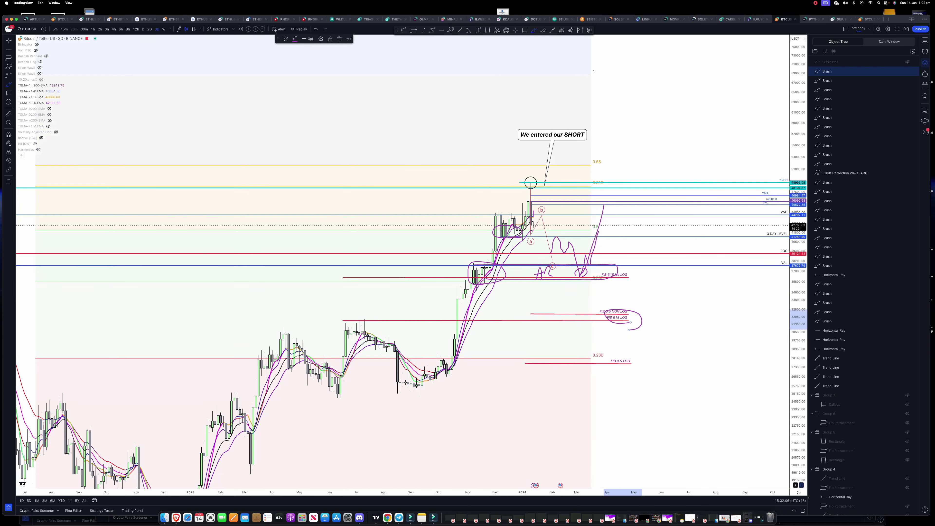
pyautogui.click(8, 40)
pyautogui.moveTo(245, 133); pyautogui.dragTo(251, 81)
pyautogui.scroll(-2, 623, 340)
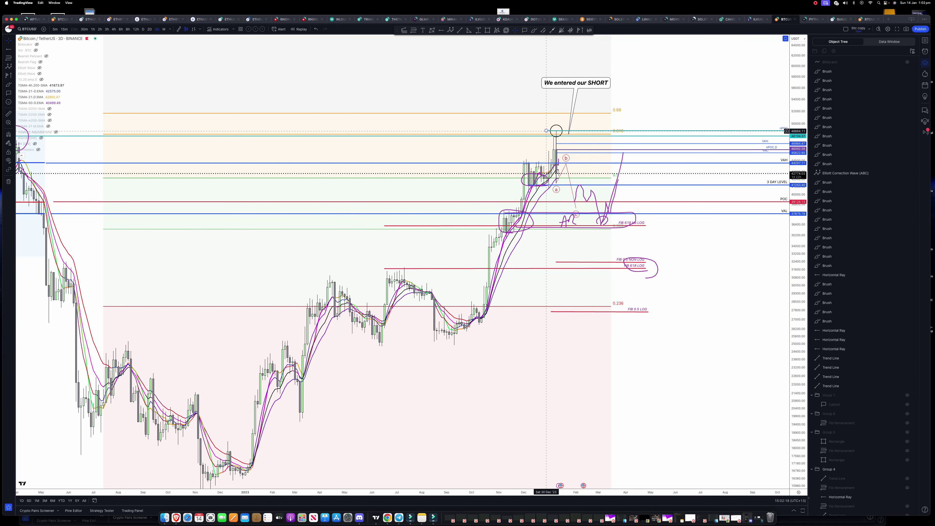
pyautogui.click(9, 84)
pyautogui.moveTo(557, 133)
pyautogui.mouseDown()
pyautogui.moveTo(601, 223)
pyautogui.moveTo(669, 262)
pyautogui.mouseUp()
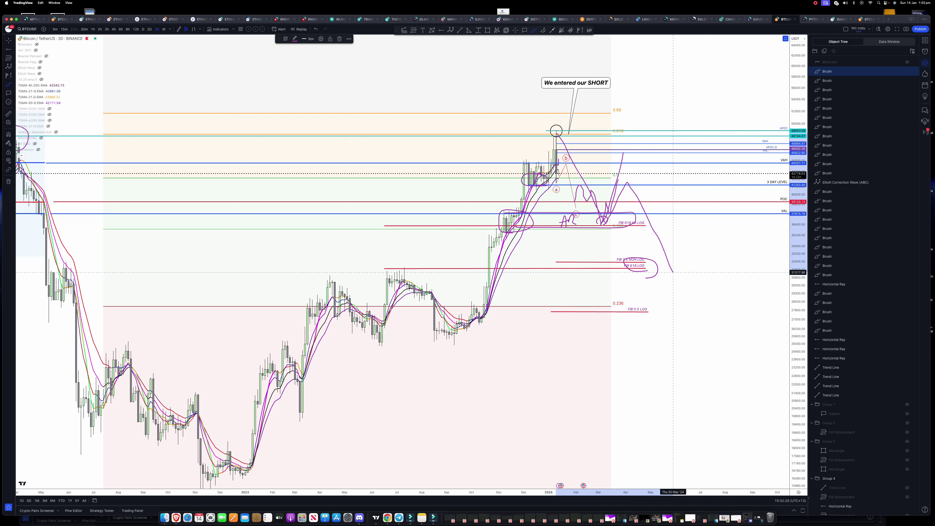
pyautogui.moveTo(673, 272); pyautogui.dragTo(760, 113)
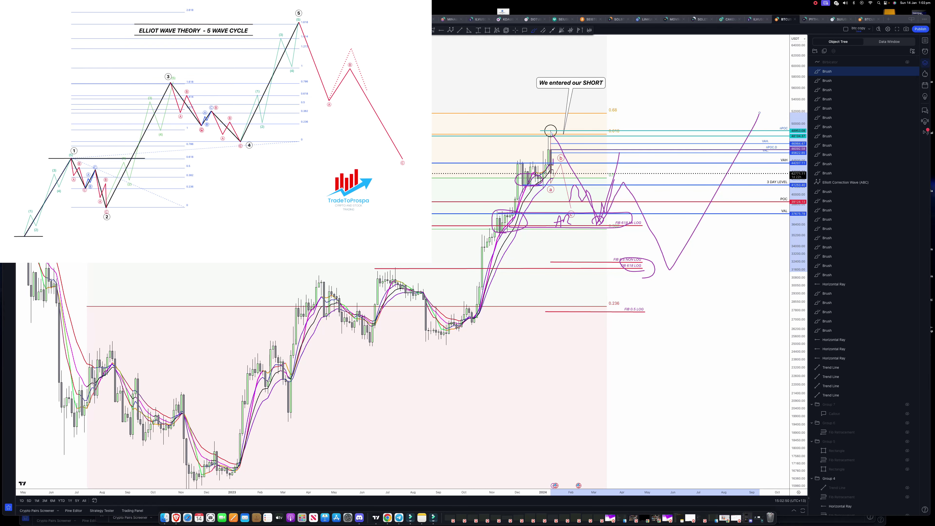
# - Place a Fib Retracement in the space right of the January 2024 high, from that high's level down near the 2023 lows
pyautogui.hscroll(1, 403, 372)
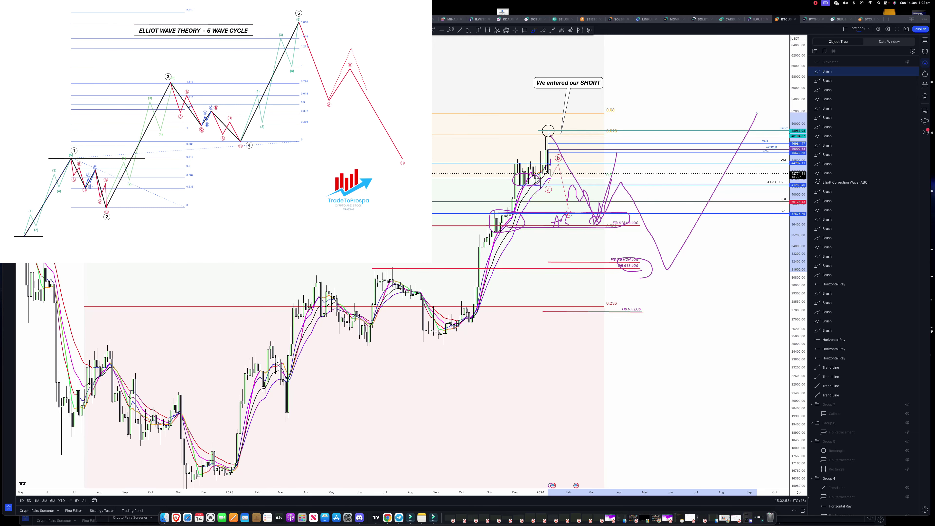
pyautogui.scroll(-1, 403, 372)
pyautogui.scroll(-1, 403, 372)
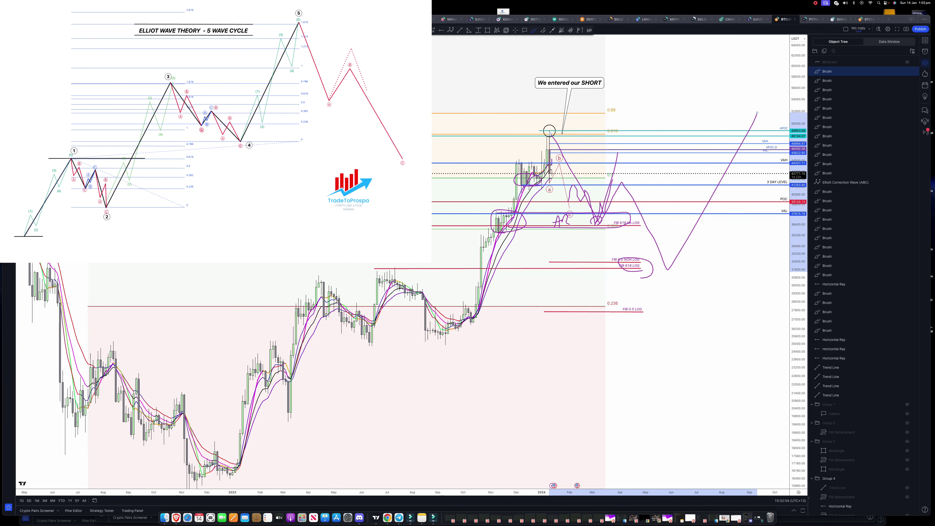
pyautogui.click(9, 58)
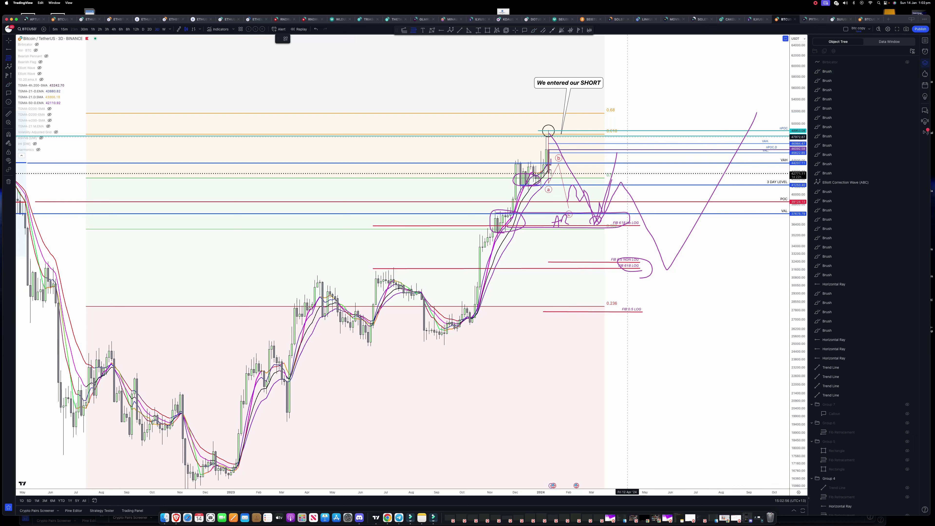
pyautogui.click(604, 130)
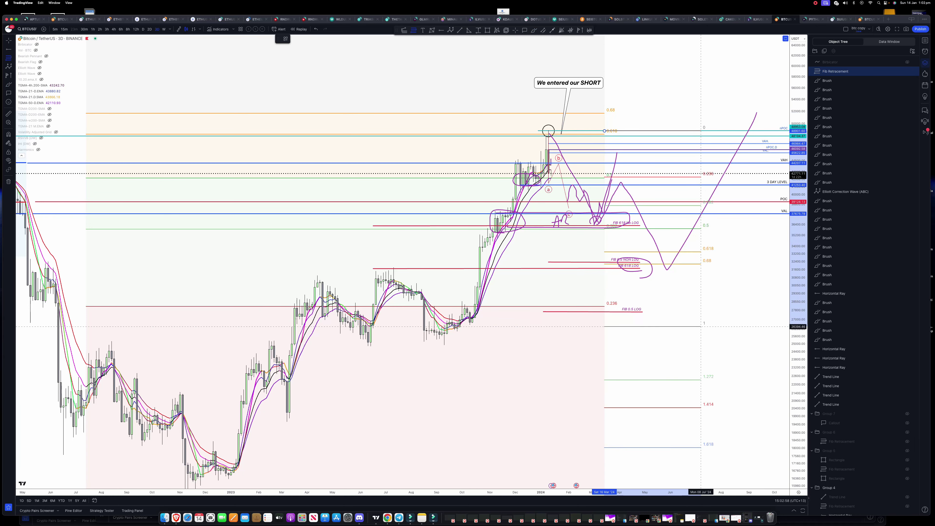
pyautogui.click(707, 341)
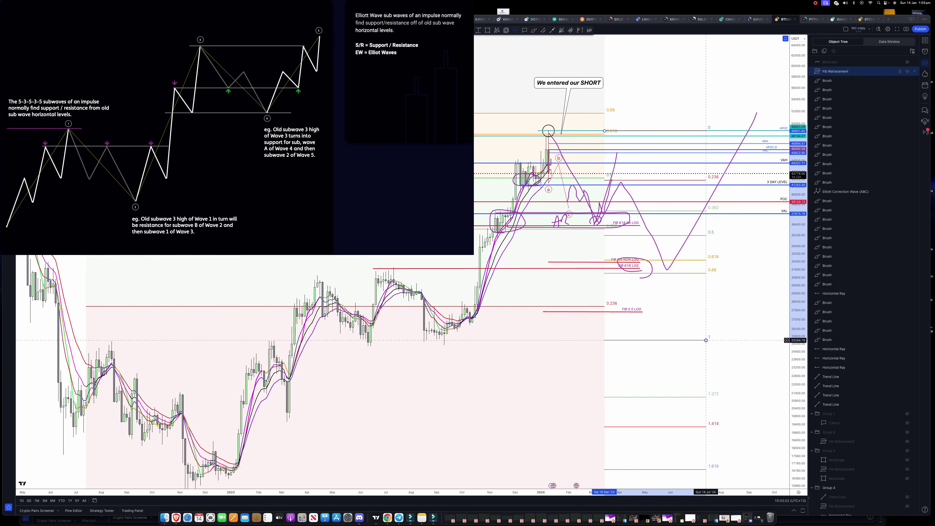
# - Compare the retracement's levels without and with log scaling, keep them log-based, and lower its end point near the 2022 low
pyautogui.doubleClick(706, 341)
pyautogui.click(419, 405)
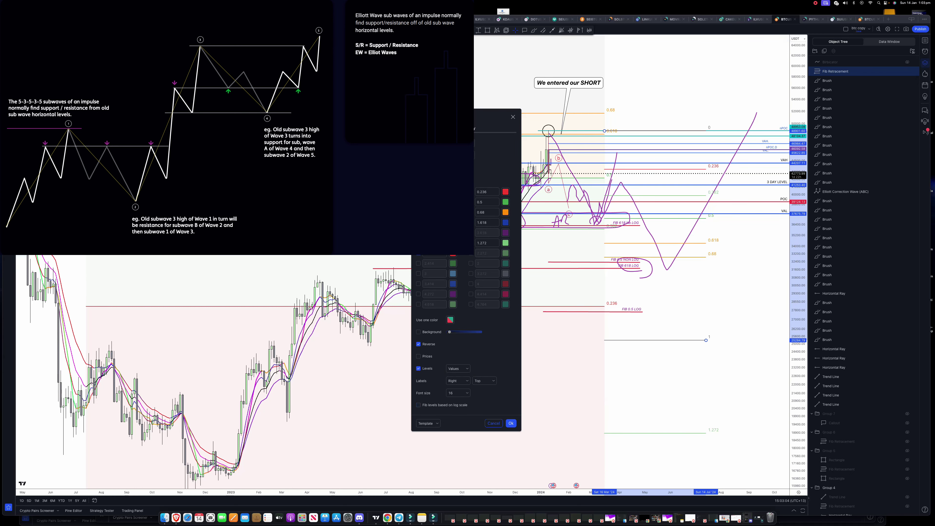
pyautogui.click(419, 405)
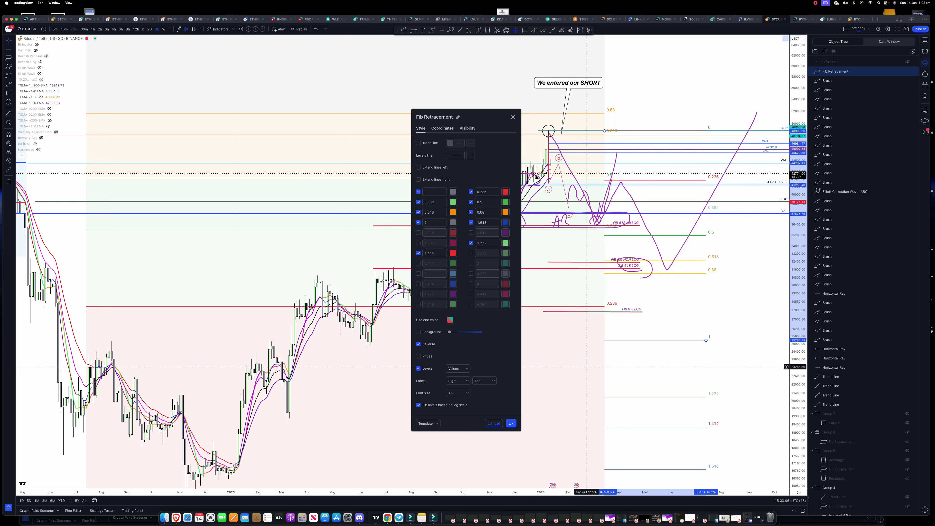
pyautogui.click(511, 423)
pyautogui.moveTo(706, 340); pyautogui.dragTo(701, 482)
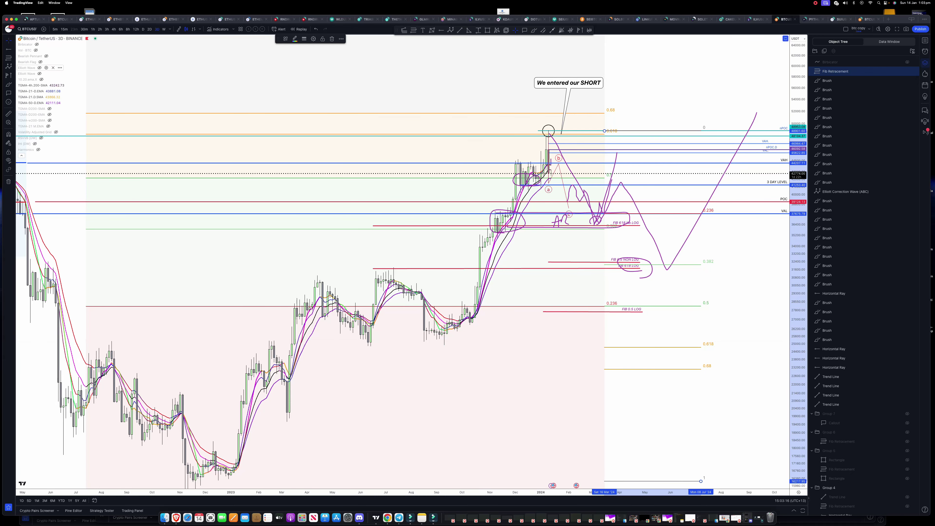
# - Brush a support line and oval under the 2023 lows, and sketch a deeper A-B-C drop between 0.618 and 0.68 with a rally to VAL
pyautogui.click(9, 85)
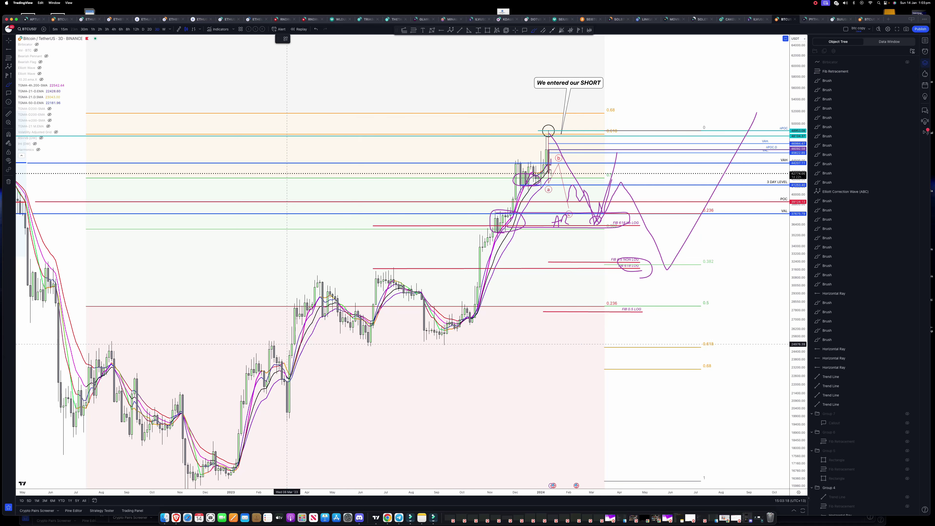
pyautogui.moveTo(266, 343); pyautogui.dragTo(508, 344)
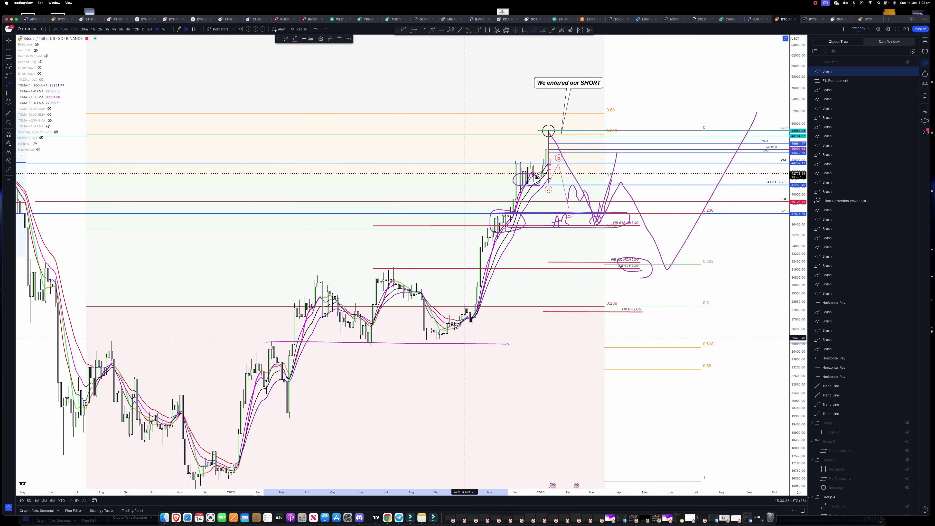
pyautogui.moveTo(353, 354)
pyautogui.mouseDown()
pyautogui.moveTo(417, 349)
pyautogui.moveTo(363, 361)
pyautogui.mouseUp()
pyautogui.moveTo(666, 282)
pyautogui.mouseDown()
pyautogui.moveTo(714, 352)
pyautogui.moveTo(752, 210)
pyautogui.mouseUp()
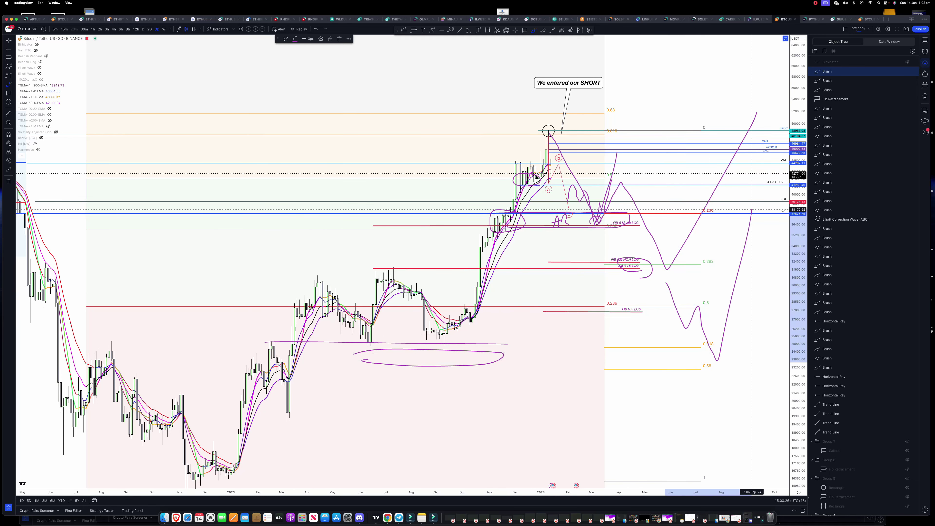
# - Brush the decline from the mid-2019 high to the late-2019 low and circle that low
pyautogui.scroll(-10, 673, 376)
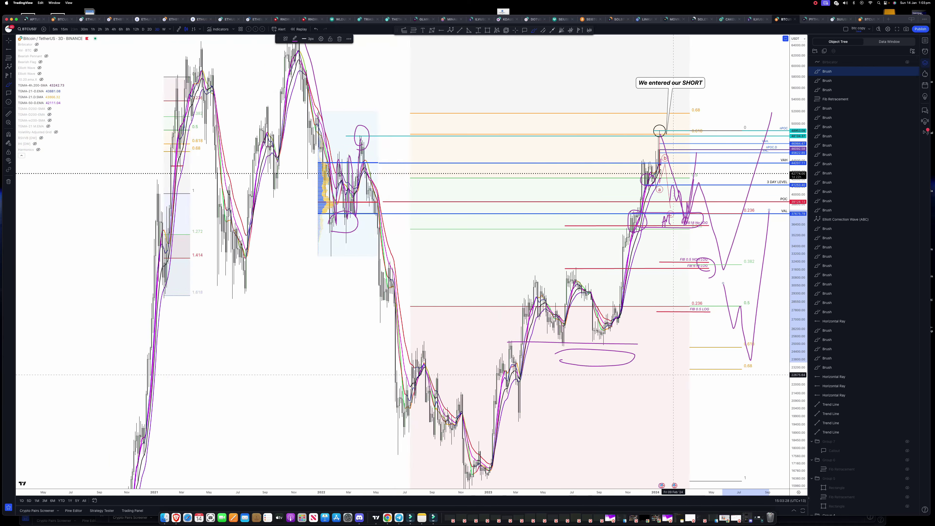
pyautogui.moveTo(798, 187); pyautogui.dragTo(786, 489)
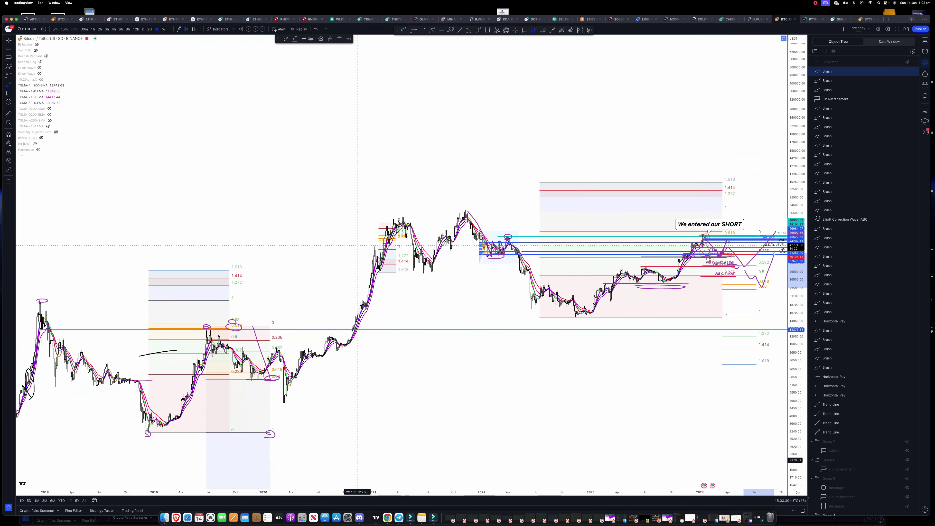
pyautogui.moveTo(214, 326); pyautogui.dragTo(265, 377)
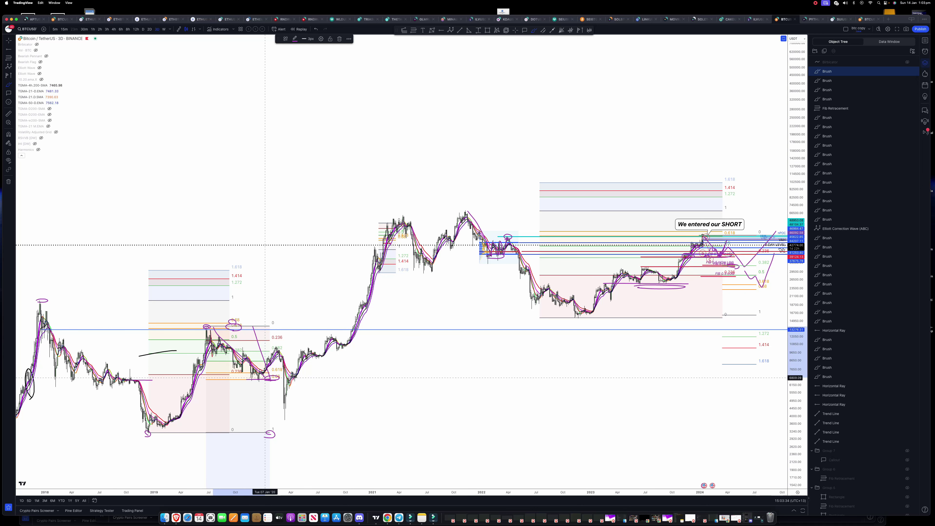
pyautogui.moveTo(255, 379)
pyautogui.mouseDown()
pyautogui.moveTo(251, 366)
pyautogui.moveTo(259, 380)
pyautogui.mouseUp()
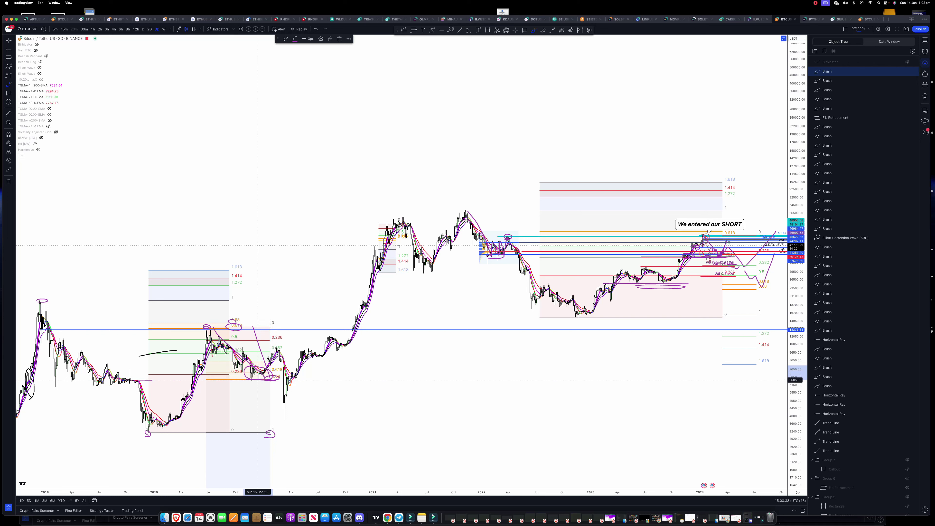
pyautogui.scroll(-5, 204, 446)
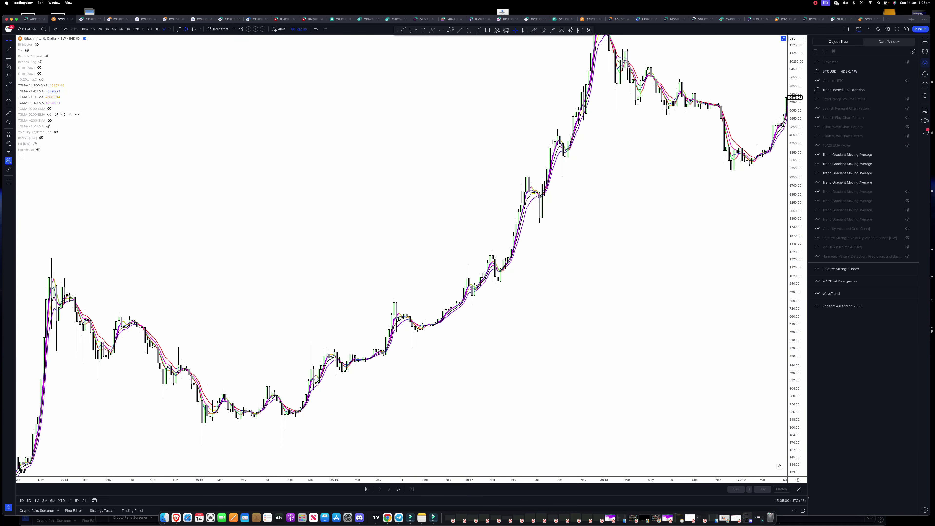
# - On the weekly Bitcoin / U.S. Dollar index chart, draw a near-horizontal trend line under the 2015 lows, from December 2014 to November 2015
pyautogui.click(13, 50)
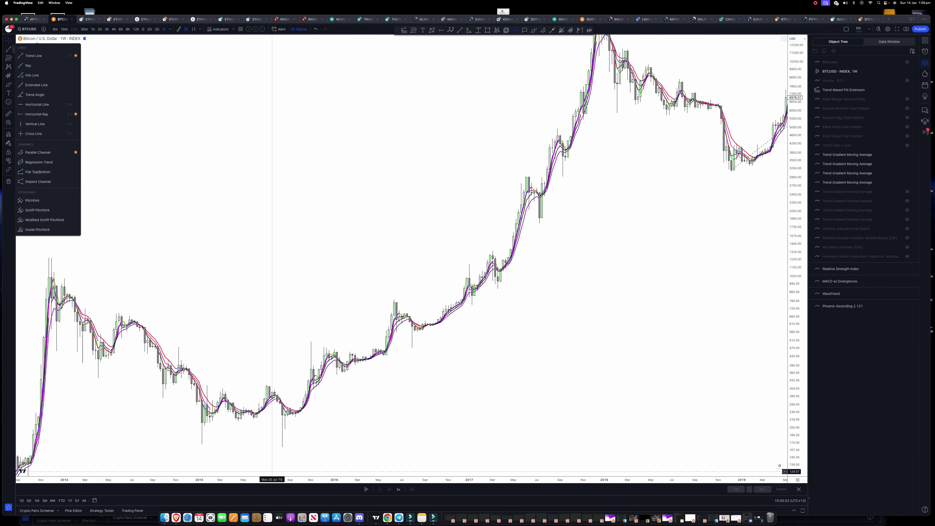
pyautogui.scroll(-1, 162, 372)
pyautogui.click(48, 57)
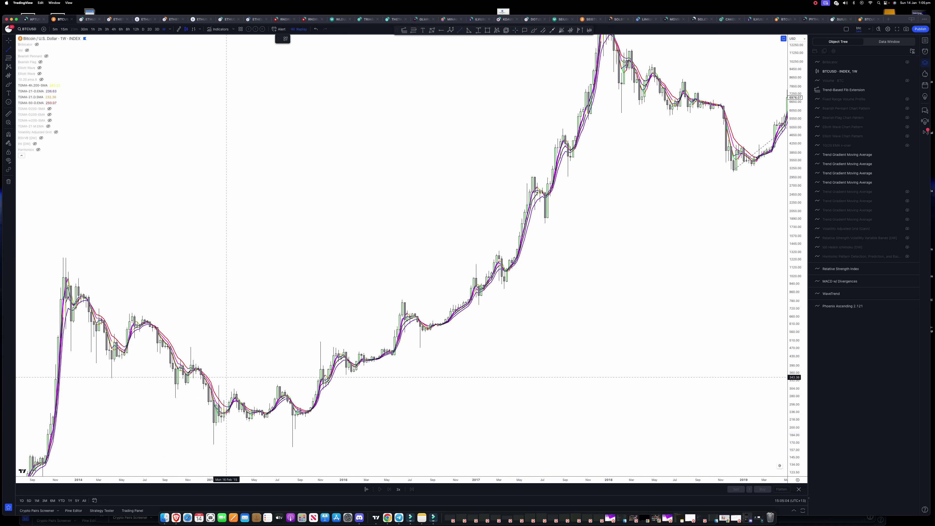
pyautogui.click(202, 423)
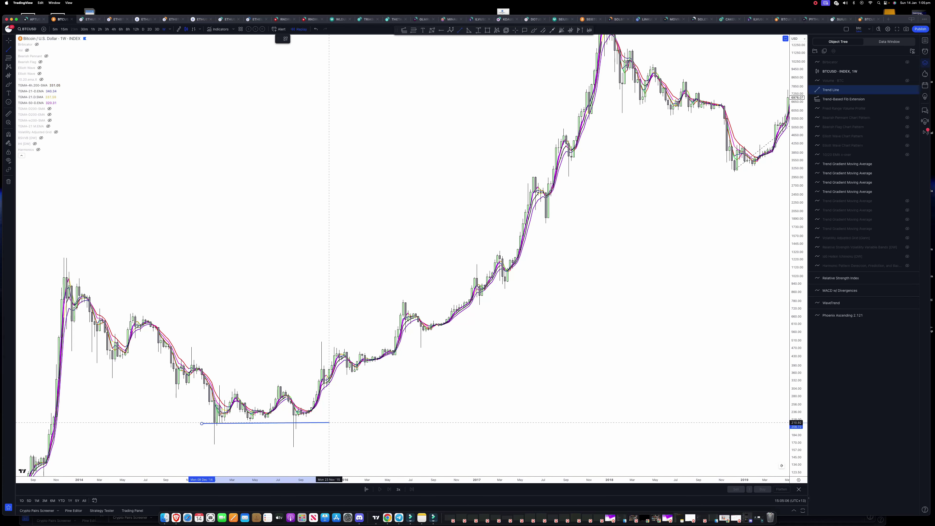
pyautogui.click(332, 423)
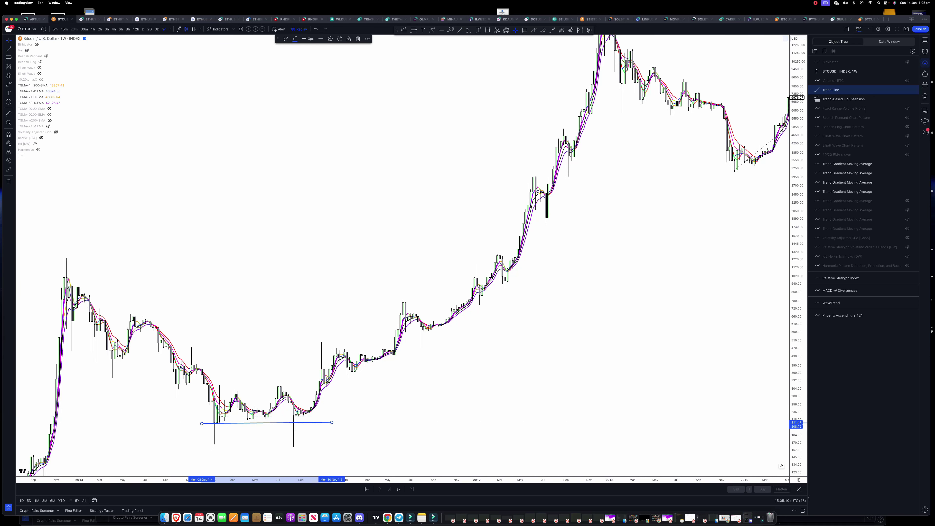
# - Place a Fib Retracement from the August 2015 low with its 0.618 level at the mid-2016 high, and measure the drop from that high
pyautogui.click(291, 280)
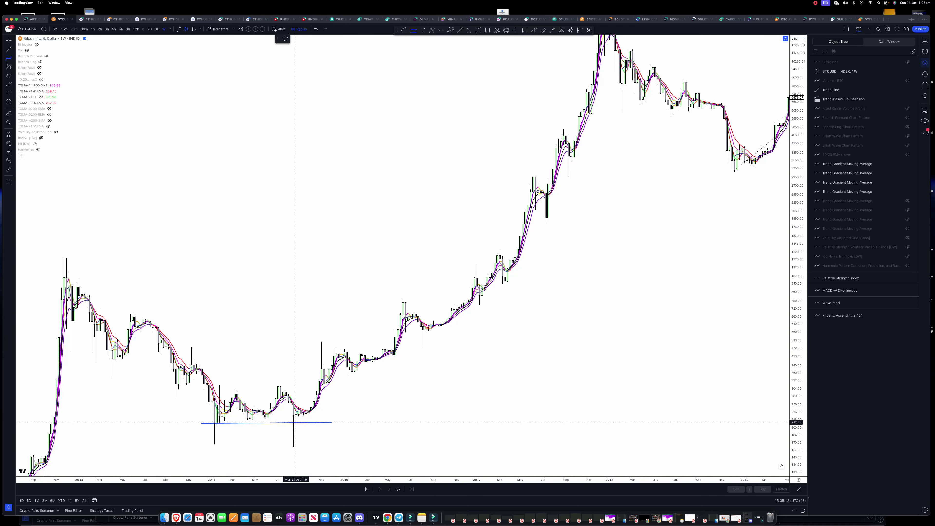
pyautogui.click(296, 422)
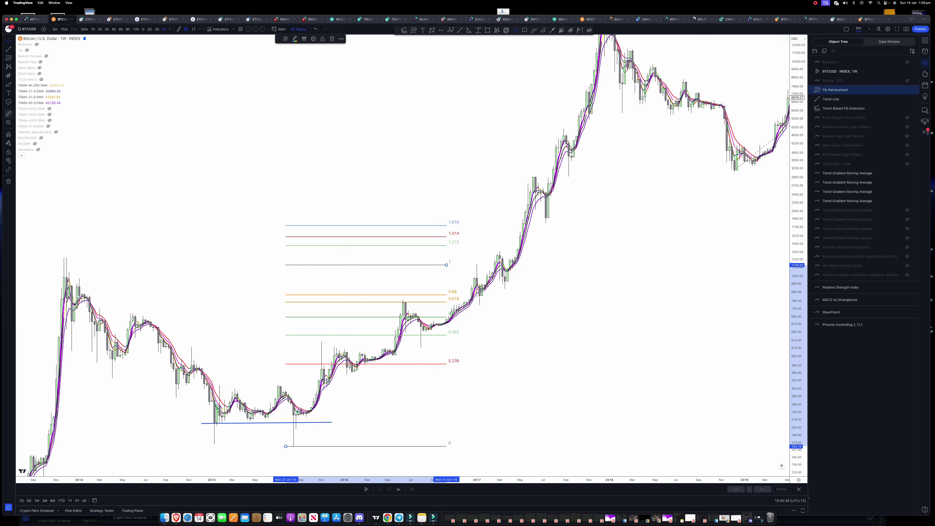
pyautogui.keyDown('shift'); pyautogui.click(416, 302); pyautogui.keyUp('shift')
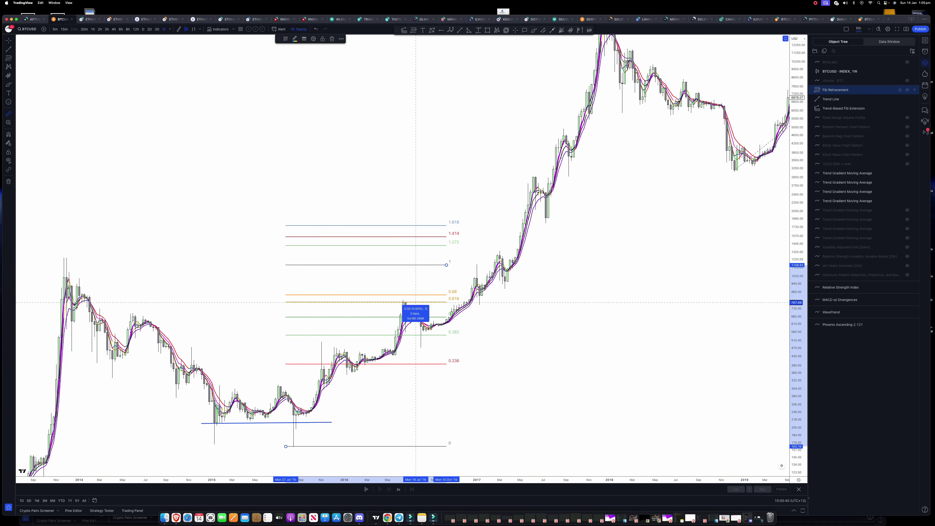
pyautogui.click(411, 347)
pyautogui.click(487, 335)
# - Enlarge the price scale around the retracement and measure the mid-2016 pullback again from the 0.618 level downwards
pyautogui.moveTo(797, 365); pyautogui.dragTo(775, 262)
pyautogui.moveTo(543, 358); pyautogui.dragTo(527, 310)
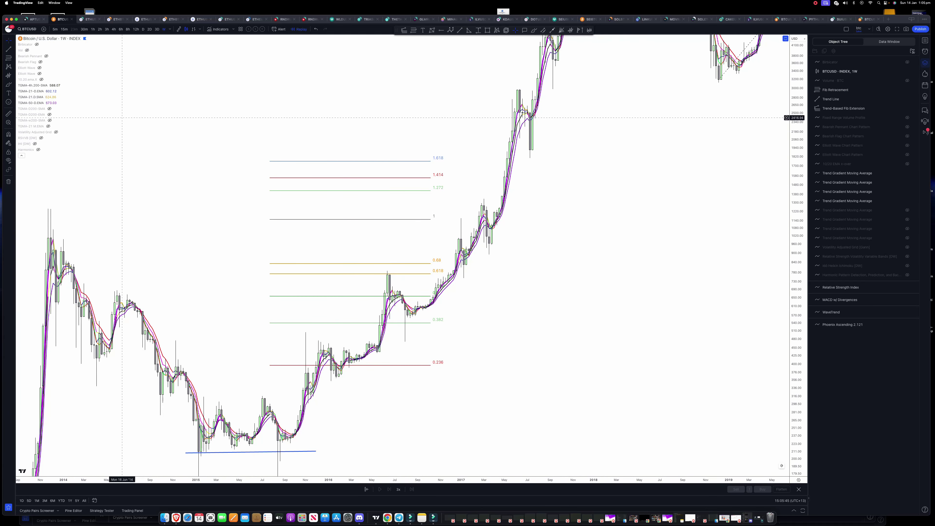
pyautogui.click(9, 114)
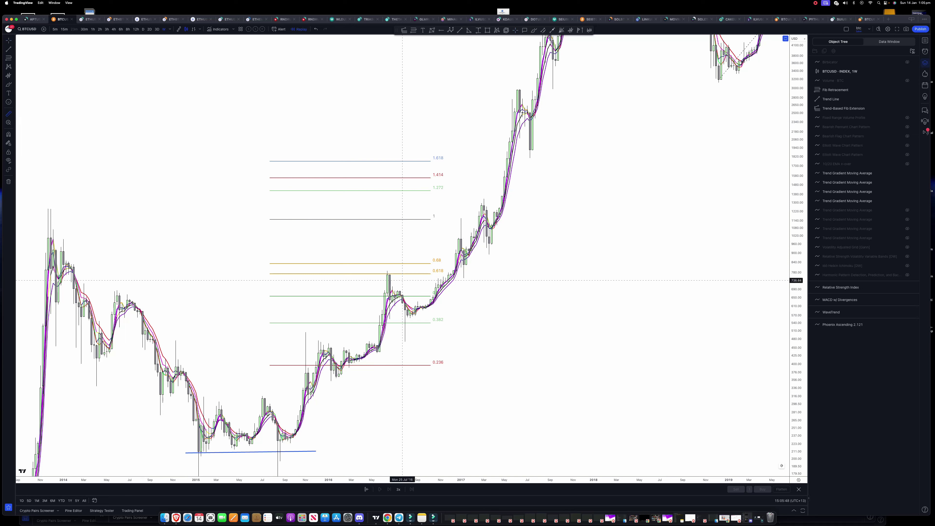
pyautogui.click(402, 274)
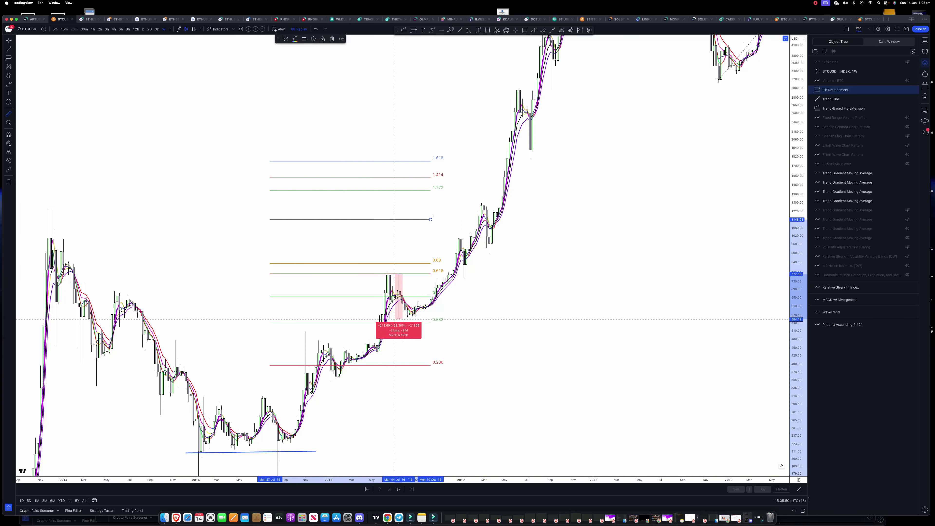
pyautogui.click(397, 318)
# - Measure the pullbacks from the March 2017 high and the June 2017 high to their following lows
pyautogui.moveTo(467, 309); pyautogui.dragTo(351, 431)
pyautogui.moveTo(227, 274); pyautogui.dragTo(259, 156)
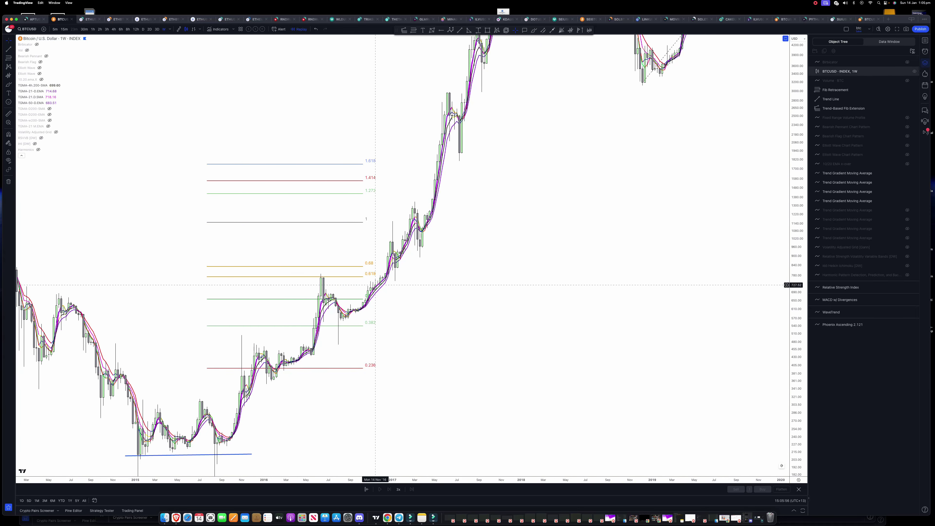
pyautogui.moveTo(416, 305); pyautogui.dragTo(288, 391)
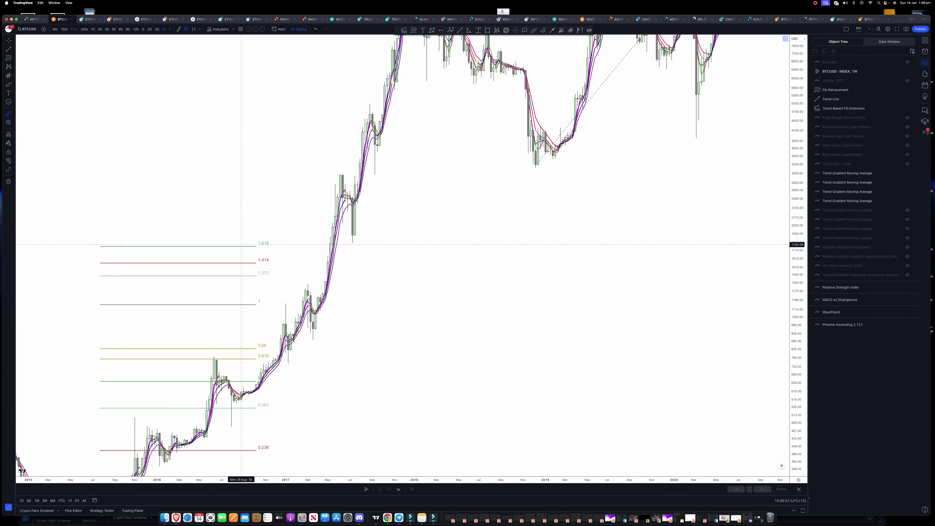
pyautogui.keyDown('shift'); pyautogui.click(303, 283); pyautogui.keyUp('shift')
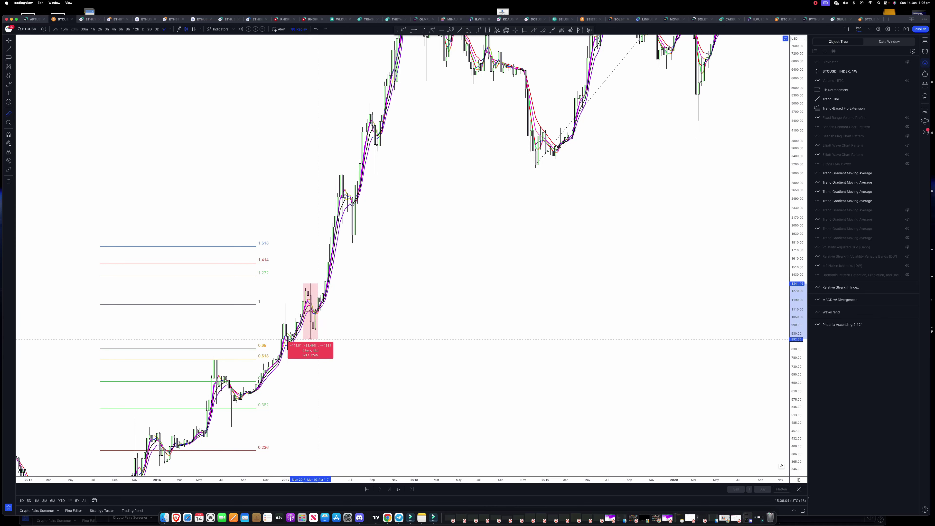
pyautogui.click(318, 339)
pyautogui.click(8, 114)
pyautogui.click(330, 175)
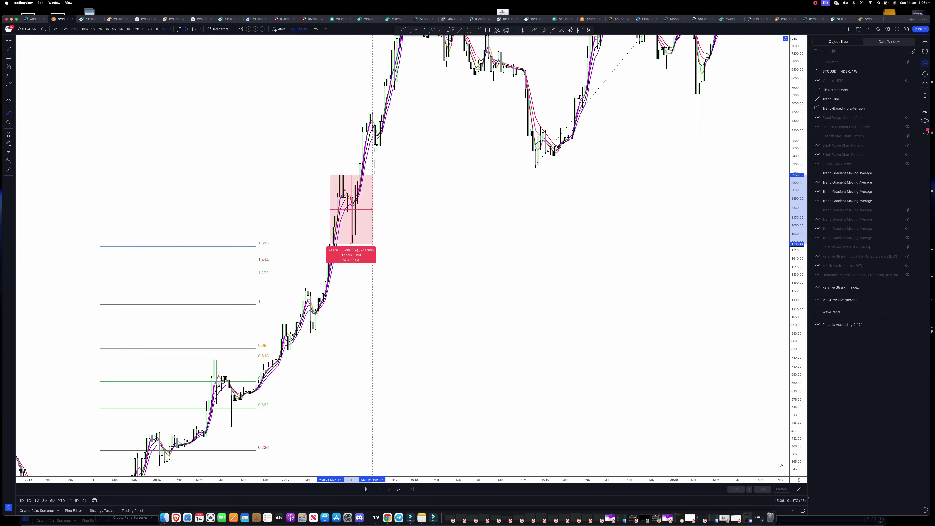
# - Measure the pullback from the January 2021 high
pyautogui.moveTo(405, 192); pyautogui.dragTo(203, 286)
pyautogui.moveTo(556, 182); pyautogui.dragTo(400, 488)
pyautogui.click(8, 114)
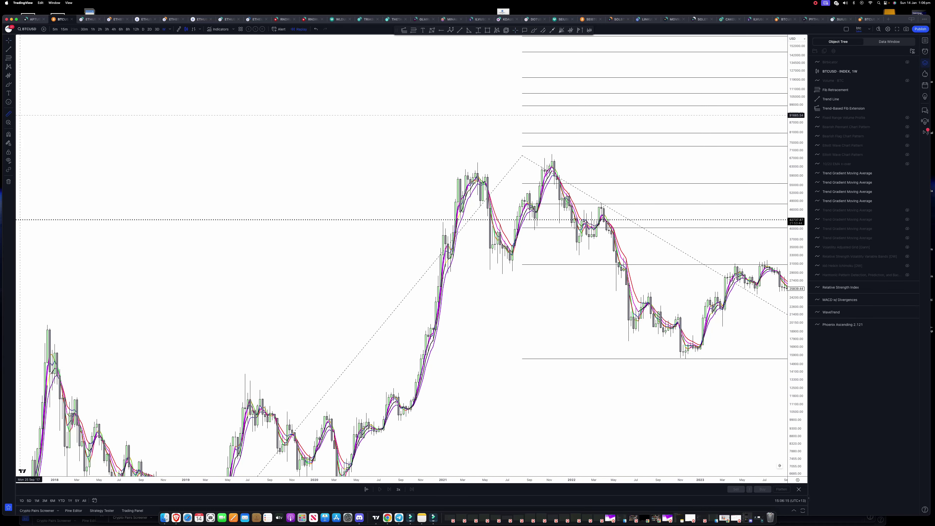
pyautogui.click(435, 222)
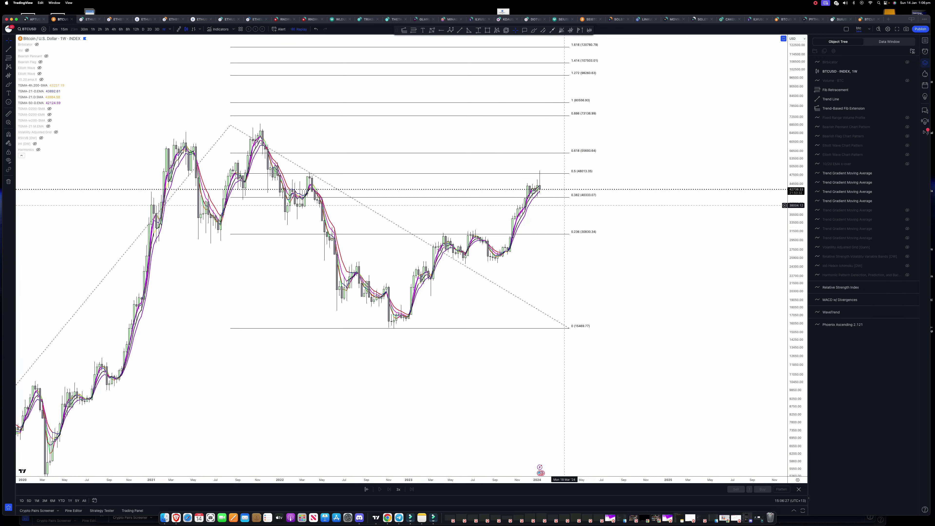
# - Switch back to the 3-day Bitcoin / TetherUS chart, and delete the stray brush stroke made above the price history
pyautogui.click(786, 20)
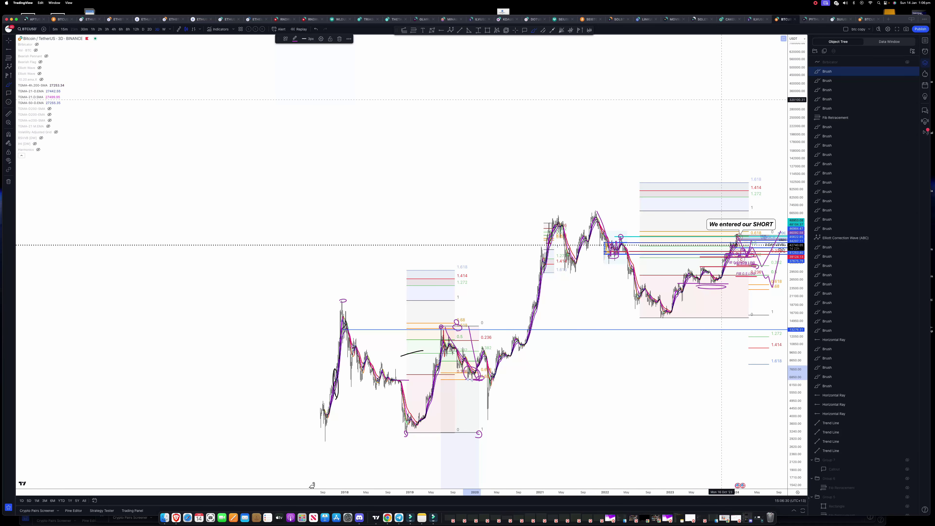
pyautogui.moveTo(611, 154); pyautogui.dragTo(419, 143)
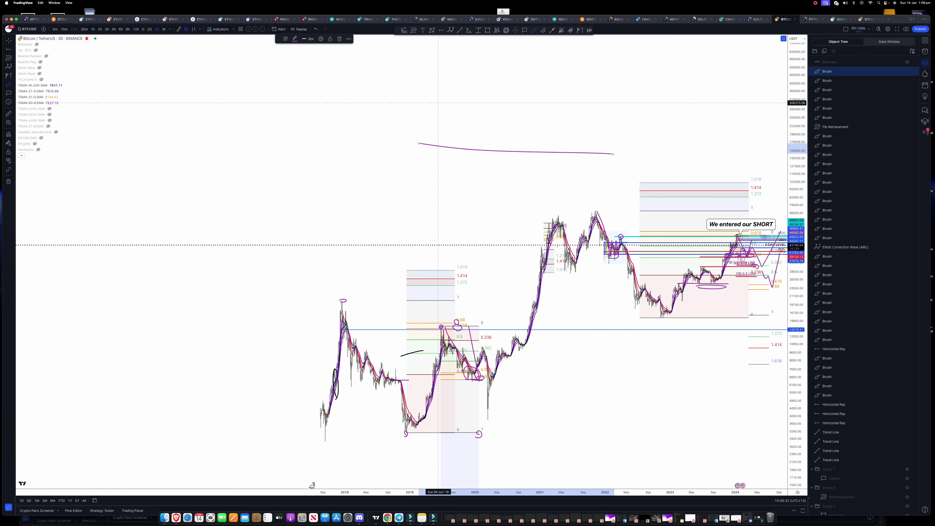
pyautogui.click(340, 39)
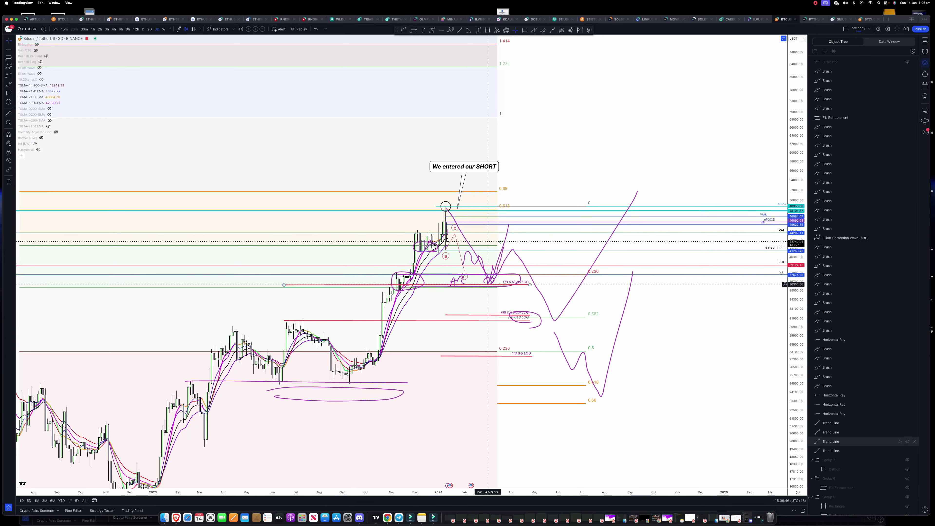
# - Measure the projected pullback from the January 2024 high down to the red 0.618 no-log Fibonacci level
pyautogui.scroll(-1, 455, 207)
pyautogui.click(455, 207)
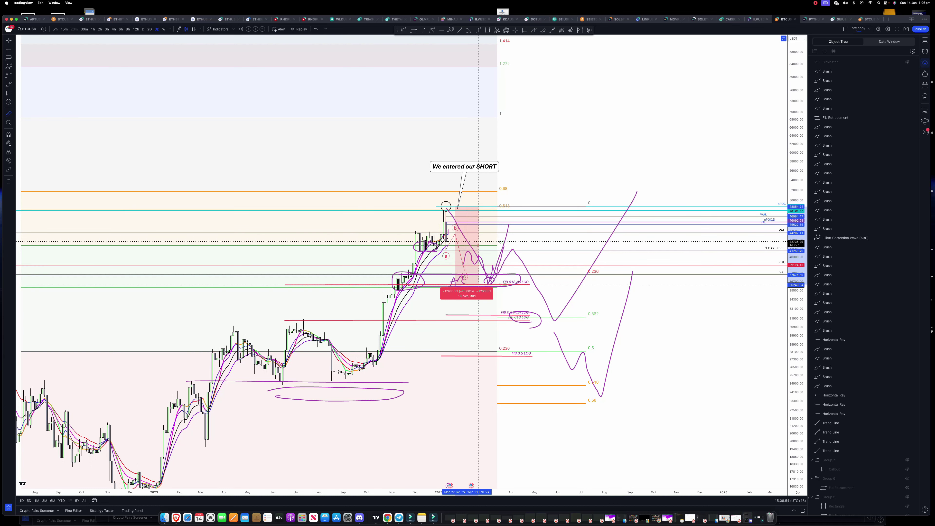
pyautogui.click(478, 285)
pyautogui.scroll(-1, 479, 284)
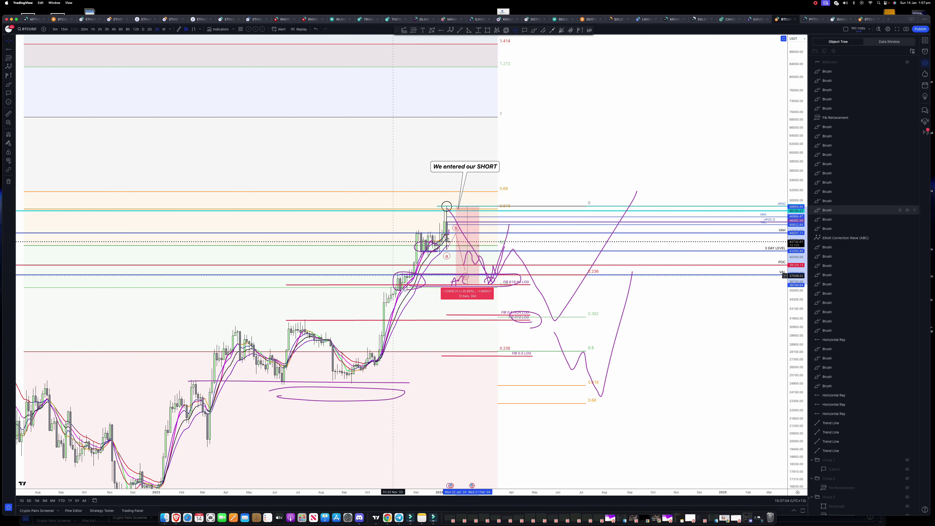
# - Delete the freehand brush strokes of the projected paths and circles from the chart, keeping the Fib retracement and the ABC wave
pyautogui.moveTo(797, 343); pyautogui.dragTo(788, 200)
pyautogui.scroll(4, 655, 297)
pyautogui.moveTo(557, 301); pyautogui.dragTo(632, 298)
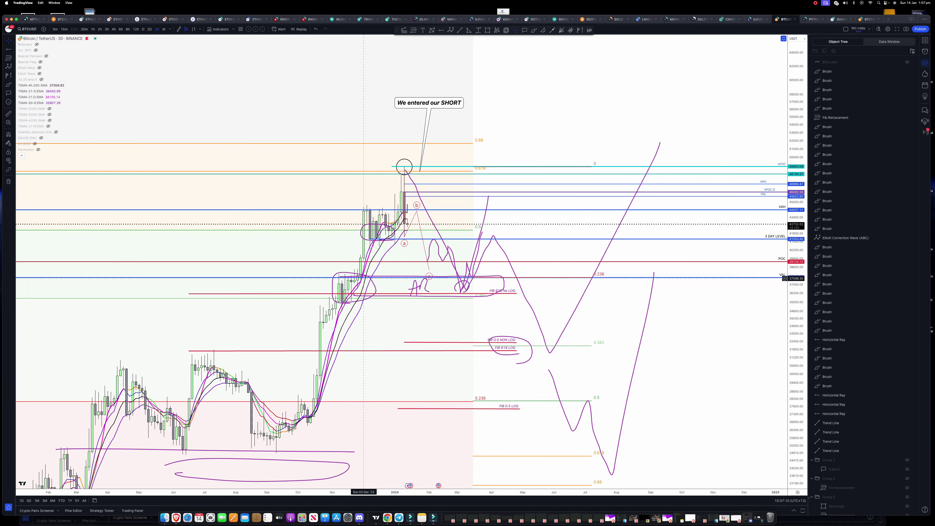
pyautogui.click(847, 71)
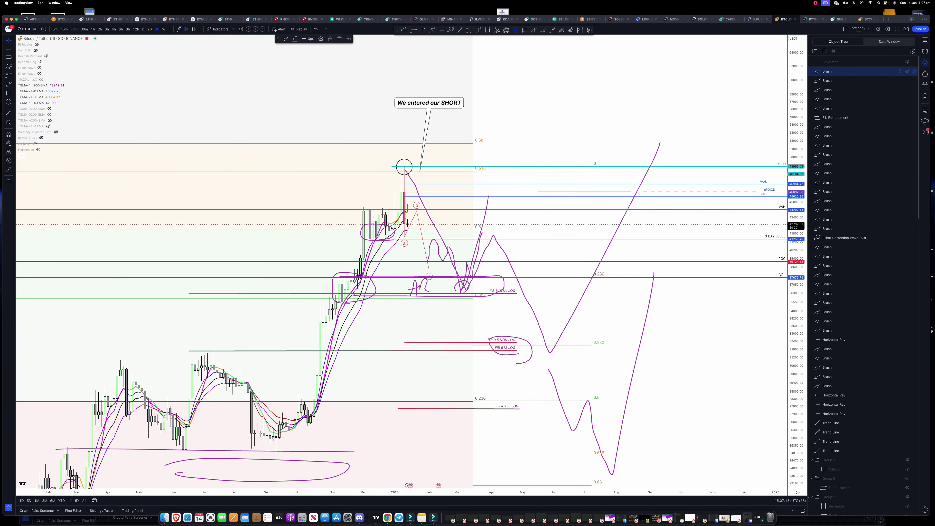
pyautogui.click(915, 71)
pyautogui.click(915, 71)
pyautogui.click(915, 72)
pyautogui.click(914, 72)
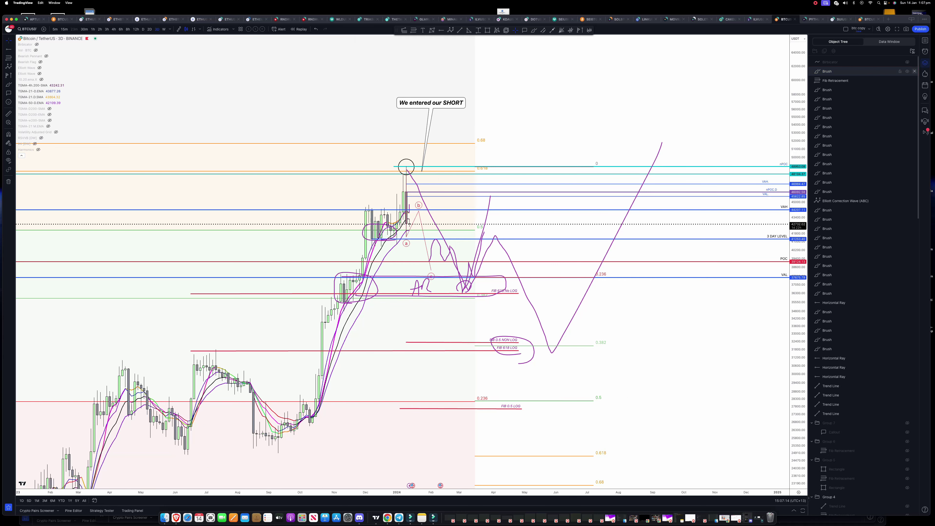
pyautogui.click(915, 72)
pyautogui.click(914, 80)
pyautogui.click(915, 81)
pyautogui.click(915, 80)
pyautogui.click(915, 81)
pyautogui.click(915, 80)
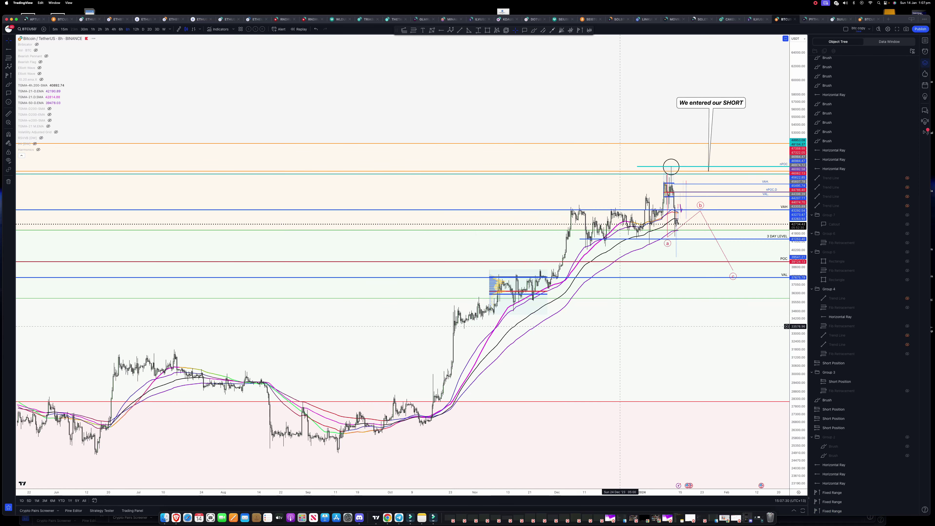
# - On the 8-hour chart, add a horizontal ray at the POC of the November 2023 fixed range profile
pyautogui.moveTo(612, 326); pyautogui.dragTo(463, 330)
pyautogui.scroll(-3, 207, 281)
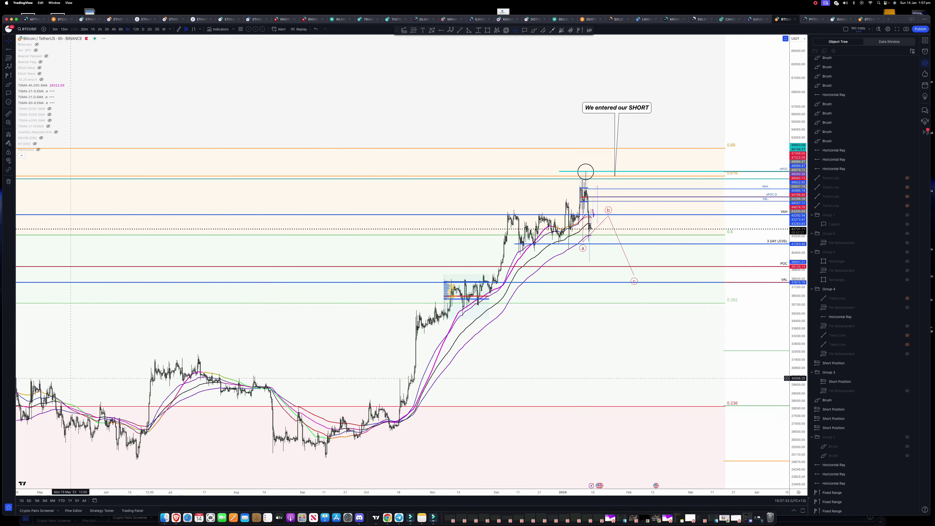
pyautogui.moveTo(566, 349); pyautogui.dragTo(455, 369)
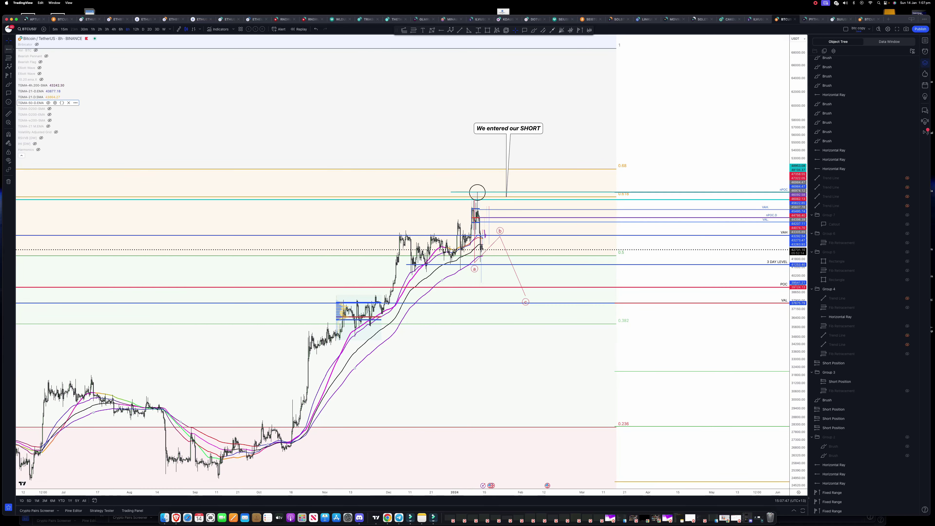
pyautogui.click(9, 49)
pyautogui.scroll(-1, 387, 315)
pyautogui.click(386, 317)
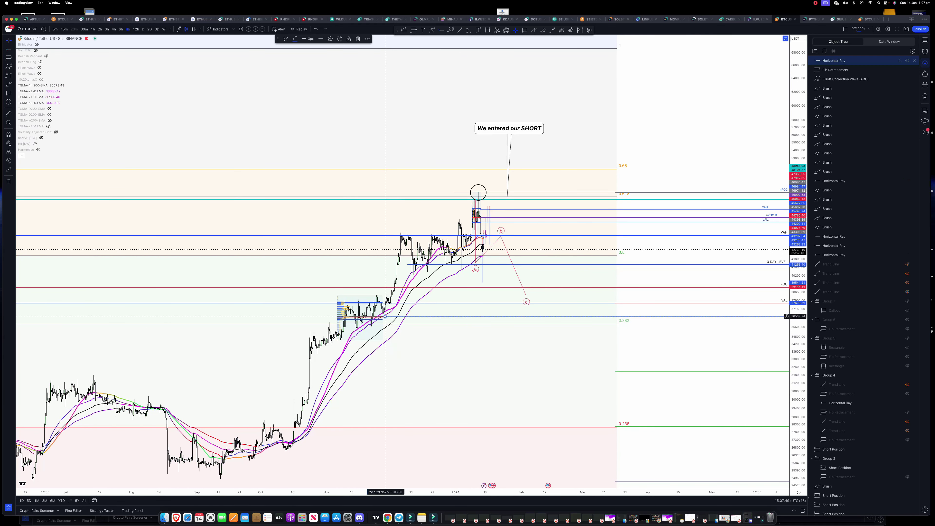
# - Reshape the ABC correction wave by lowering point C toward the new ray, point A below the 3-day level, and adjusting point B near VAH
pyautogui.scroll(1, 525, 298)
pyautogui.moveTo(526, 296); pyautogui.dragTo(528, 309)
pyautogui.scroll(-1, 528, 308)
pyautogui.scroll(1, 474, 264)
pyautogui.moveTo(472, 263); pyautogui.dragTo(480, 275)
pyautogui.scroll(-1, 480, 275)
pyautogui.hscroll(1, 499, 236)
pyautogui.moveTo(495, 241); pyautogui.dragTo(497, 241)
pyautogui.scroll(-1, 497, 240)
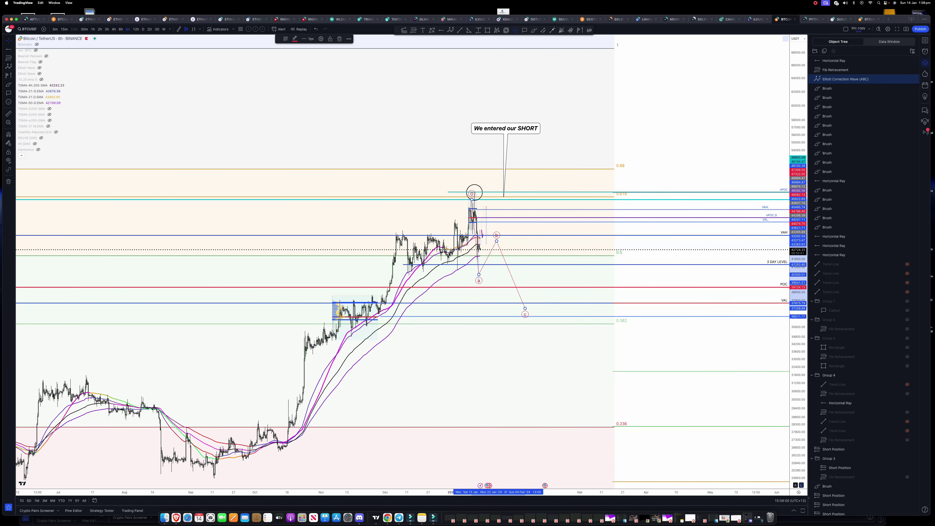
# - Draw a fixed range volume profile over the consolidation from 4 December 2023 to 8 January 2024
pyautogui.moveTo(799, 348); pyautogui.dragTo(799, 263)
pyautogui.scroll(3, 682, 261)
pyautogui.moveTo(583, 232); pyautogui.dragTo(631, 227)
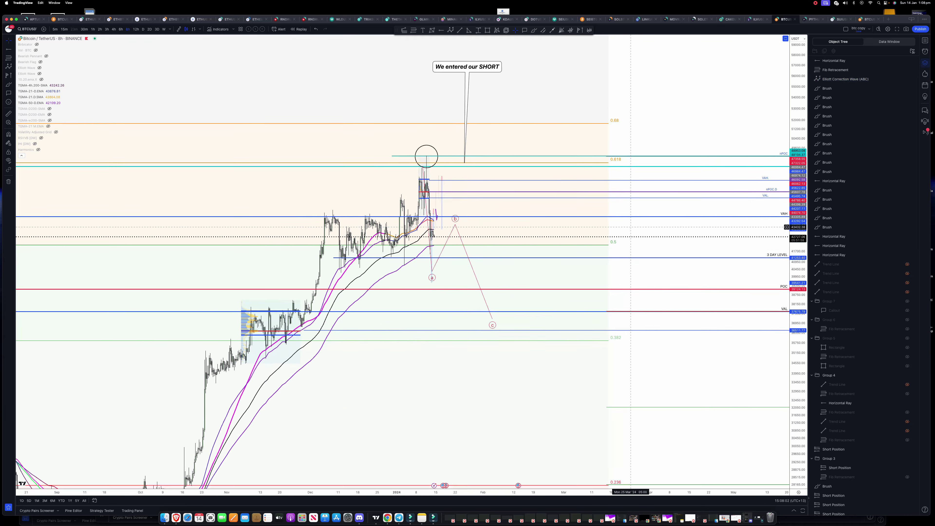
pyautogui.scroll(3, 631, 227)
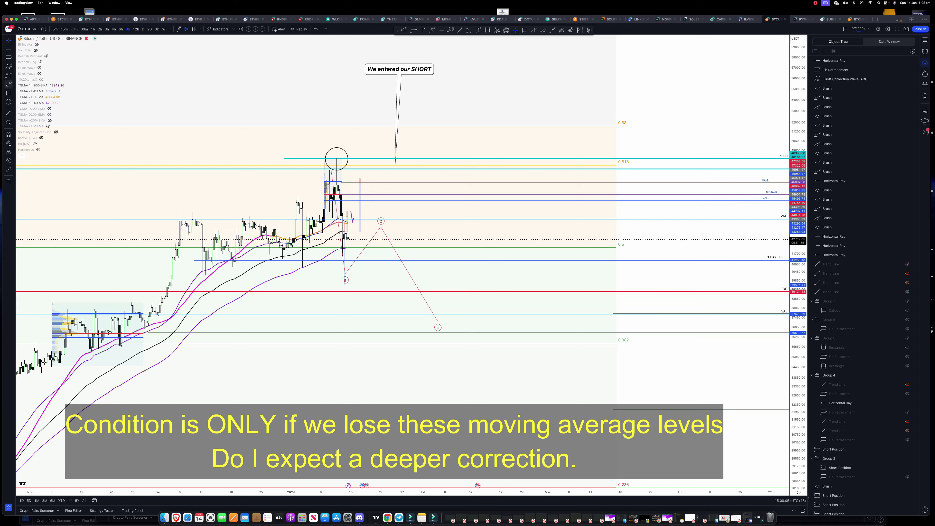
pyautogui.click(174, 230)
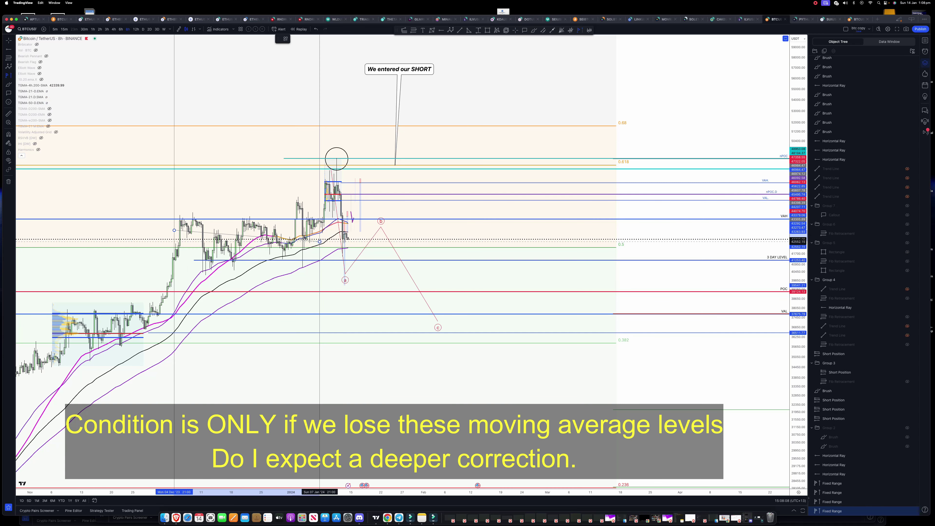
pyautogui.click(322, 241)
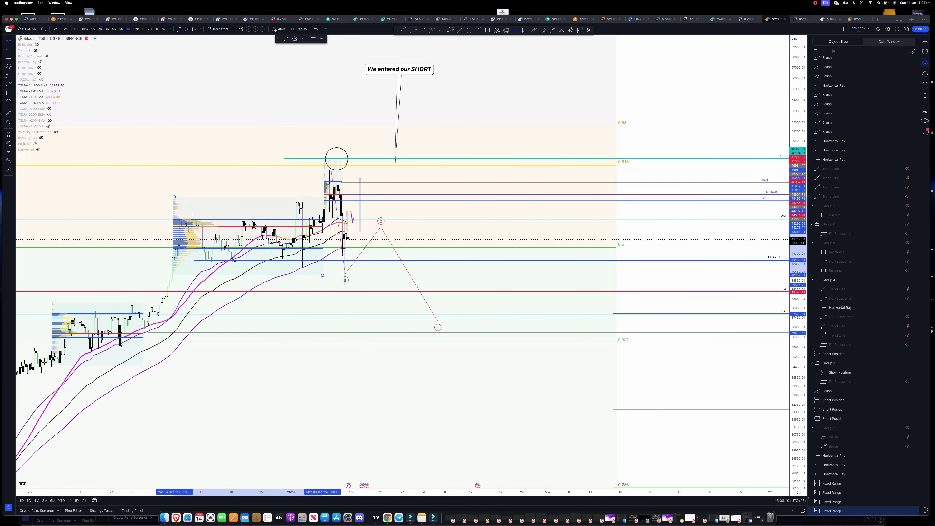
pyautogui.scroll(1, 165, 88)
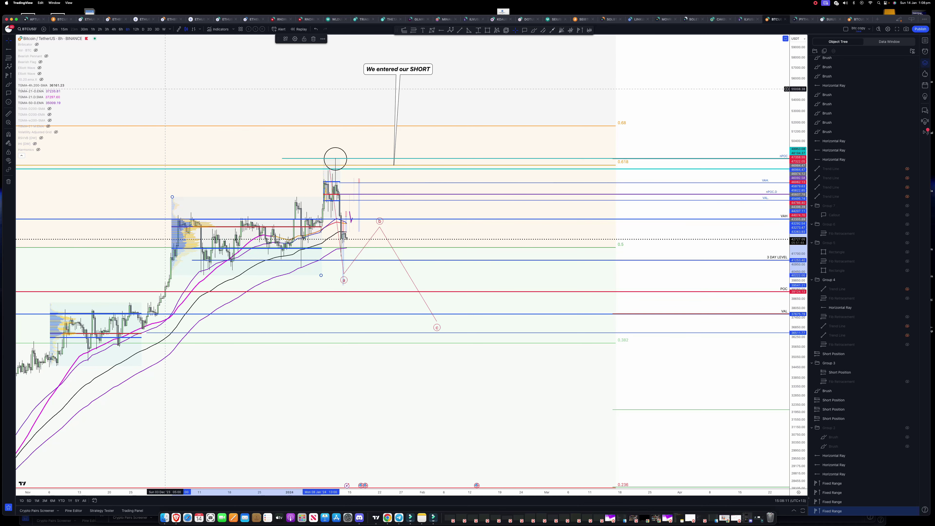
# - Switch the chart to the 4-hour timeframe and add a horizontal ray at the POC of the December consolidation profile
pyautogui.click(114, 29)
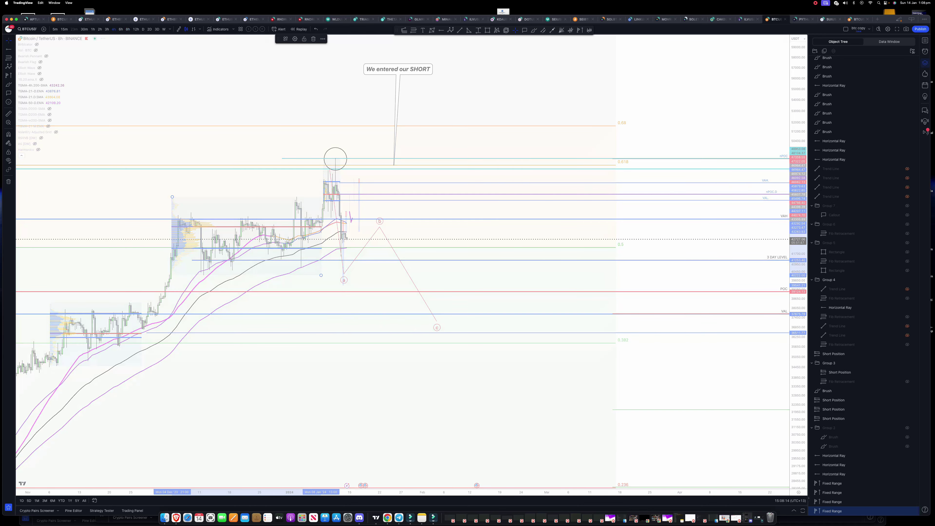
pyautogui.moveTo(214, 93); pyautogui.dragTo(518, 95)
pyautogui.scroll(5, 516, 96)
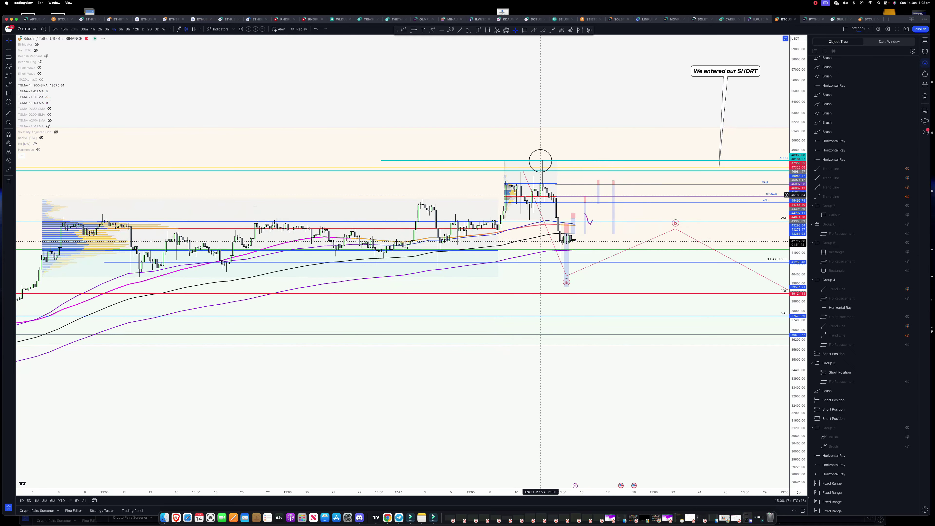
pyautogui.moveTo(798, 310); pyautogui.dragTo(795, 102)
pyautogui.scroll(-4, 528, 246)
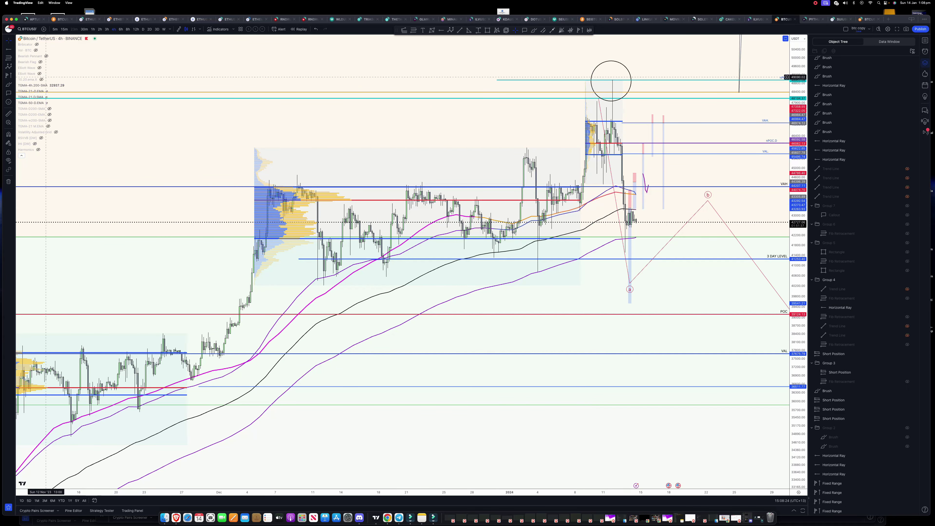
pyautogui.click(13, 49)
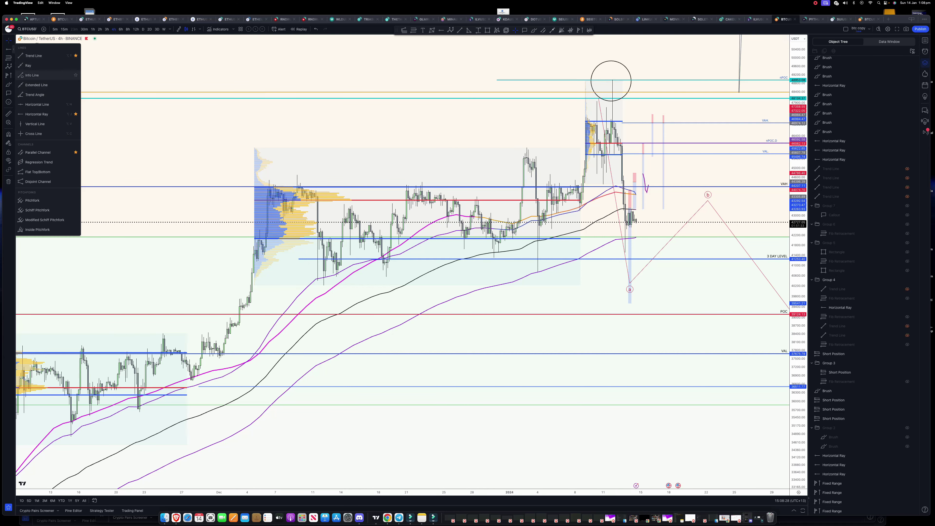
pyautogui.click(36, 114)
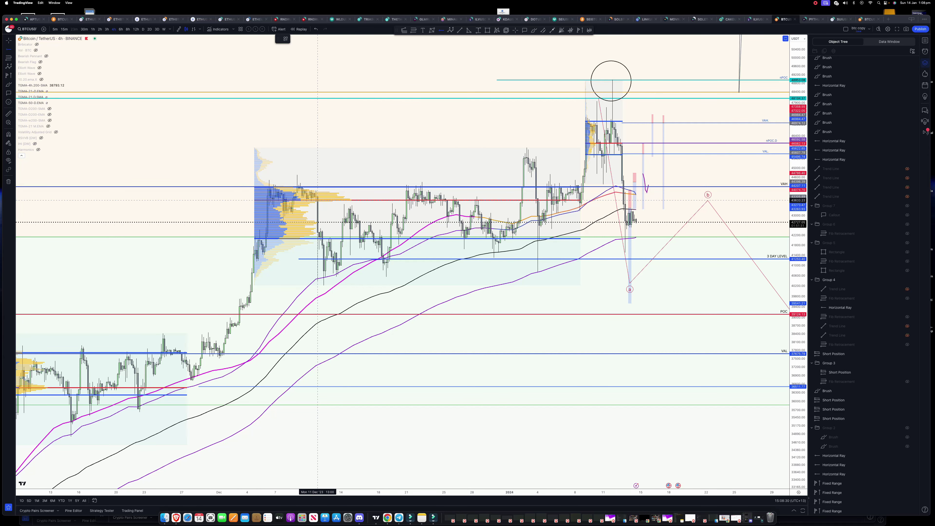
pyautogui.click(318, 200)
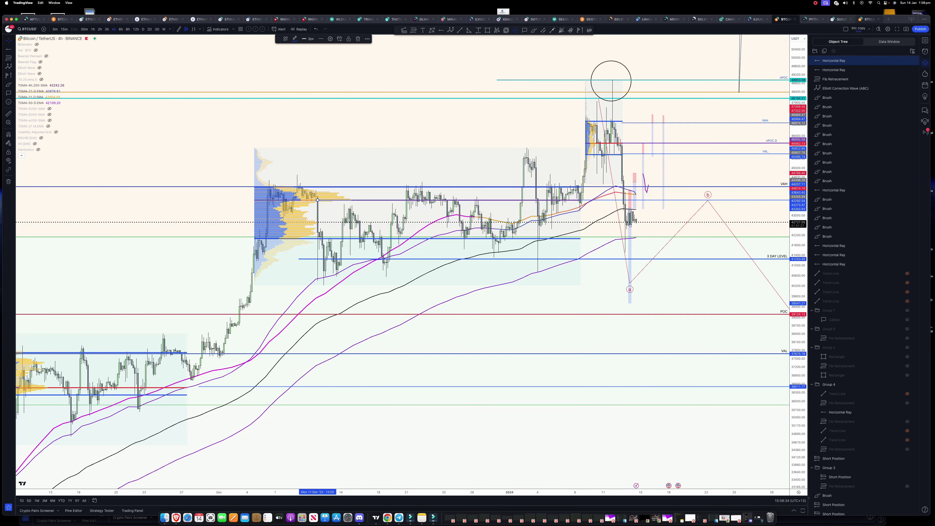
# - Switch to the 30-minute Bybit BTCUSDT Perpetual chart and move the 200 4H ema callout's label up, clear of the candles
pyautogui.click(869, 20)
pyautogui.moveTo(641, 207); pyautogui.dragTo(622, 166)
pyautogui.scroll(-3, 622, 166)
pyautogui.scroll(-3, 622, 165)
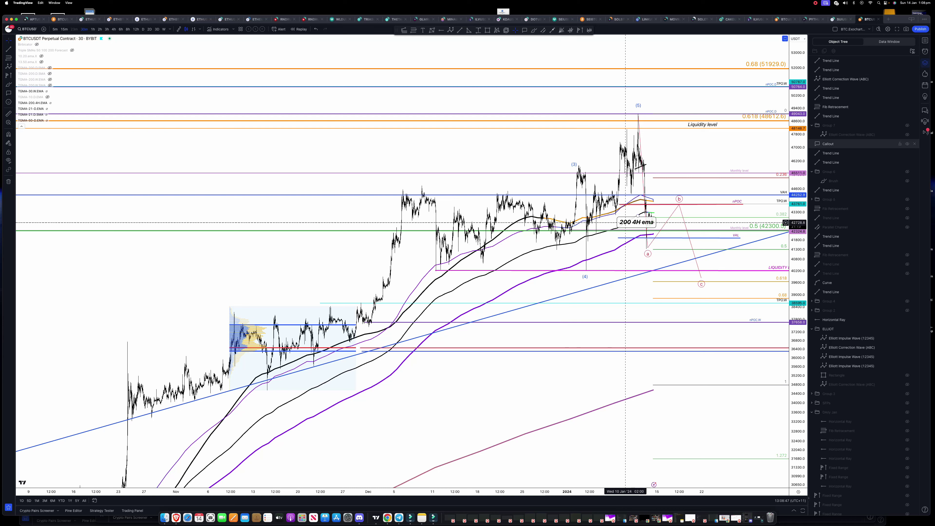
pyautogui.moveTo(644, 222); pyautogui.dragTo(688, 166)
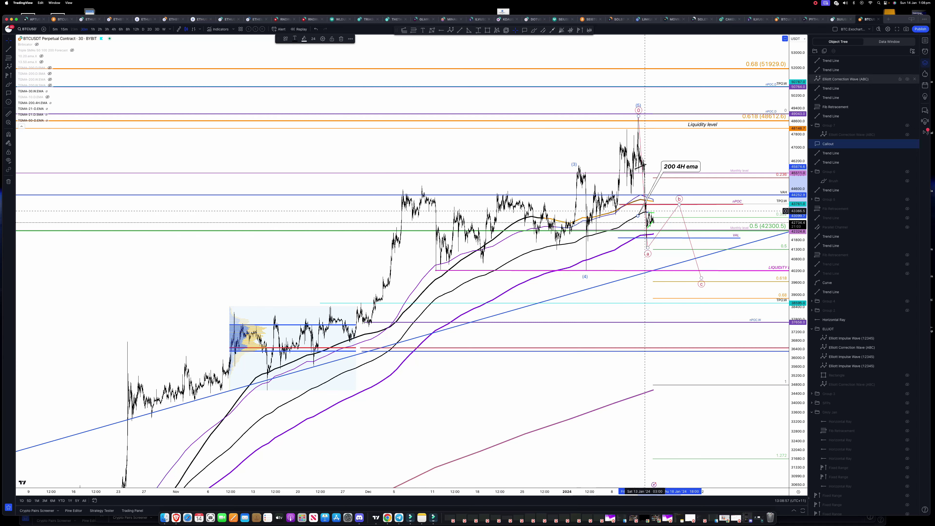
# - Delete the upper green trend line over the latest consolidation beneath the 200 4H EMA
pyautogui.moveTo(691, 332); pyautogui.dragTo(529, 336)
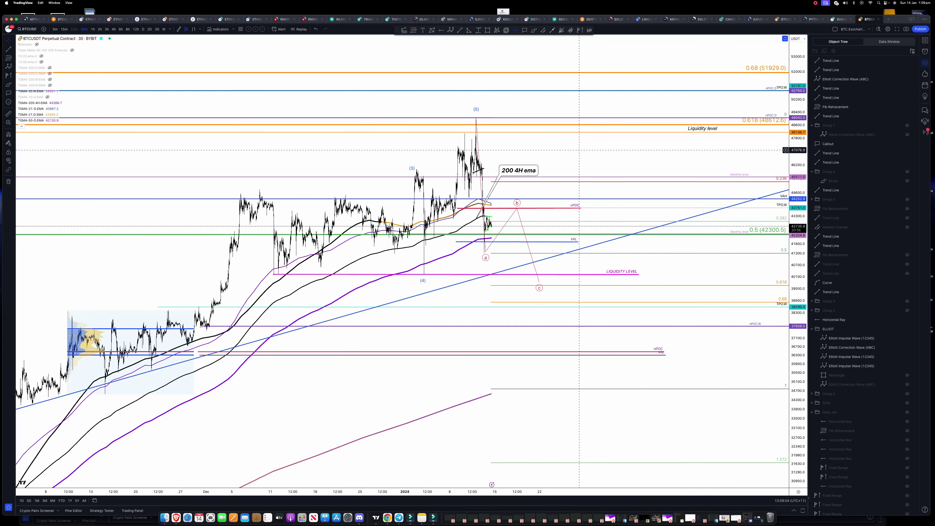
pyautogui.moveTo(798, 350); pyautogui.dragTo(798, 147)
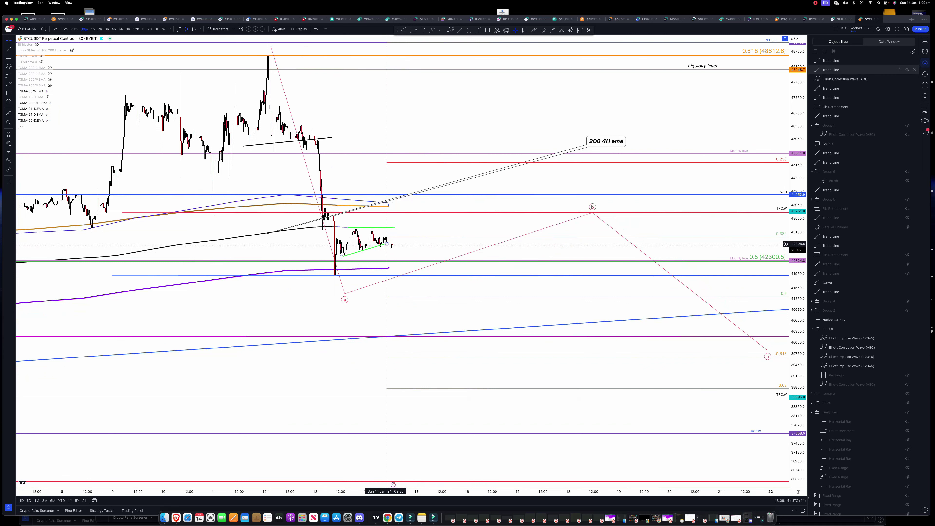
pyautogui.moveTo(386, 244); pyautogui.dragTo(463, 235)
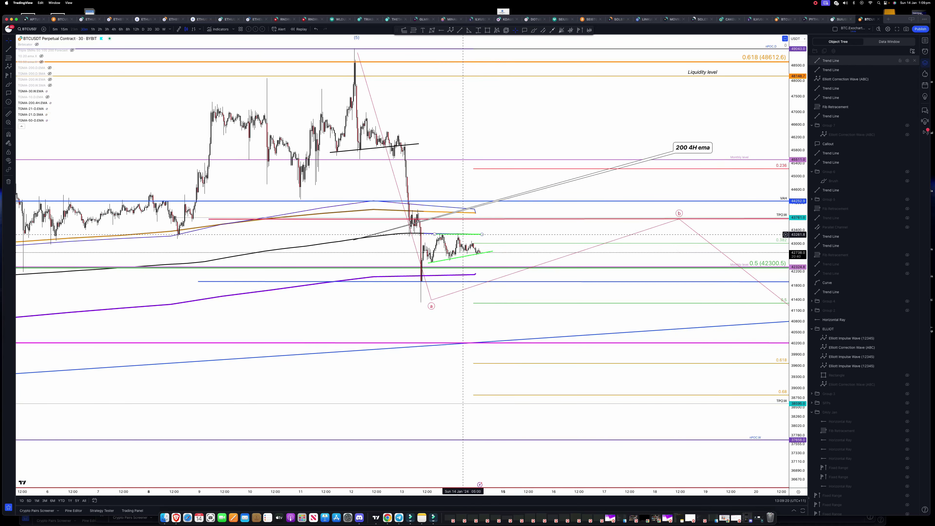
pyautogui.click(469, 234)
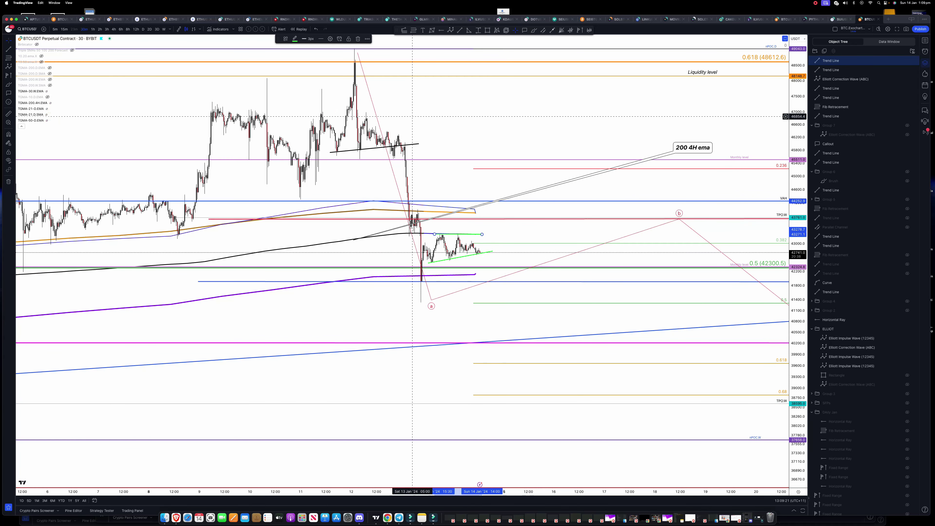
pyautogui.click(358, 39)
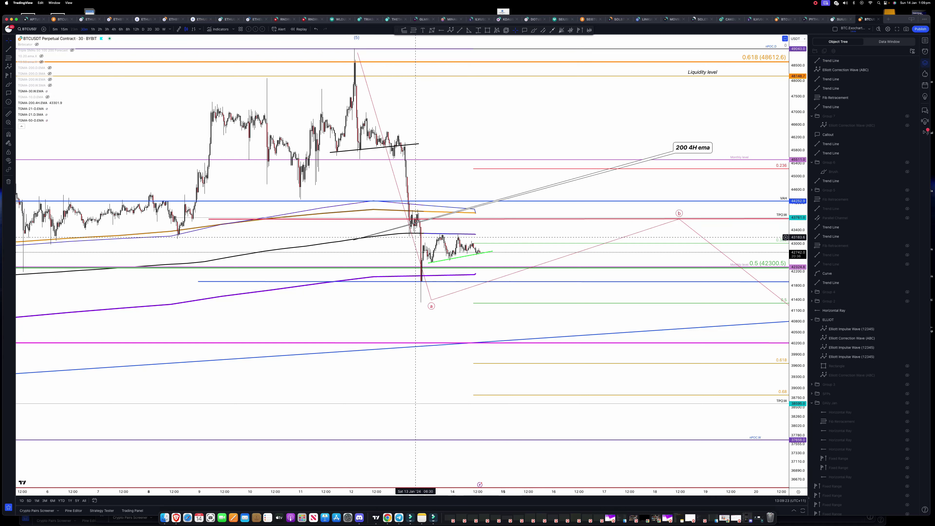
# - Set the neutral color of the TGMA-200.4H.EMA indicator to black
pyautogui.doubleClick(425, 235)
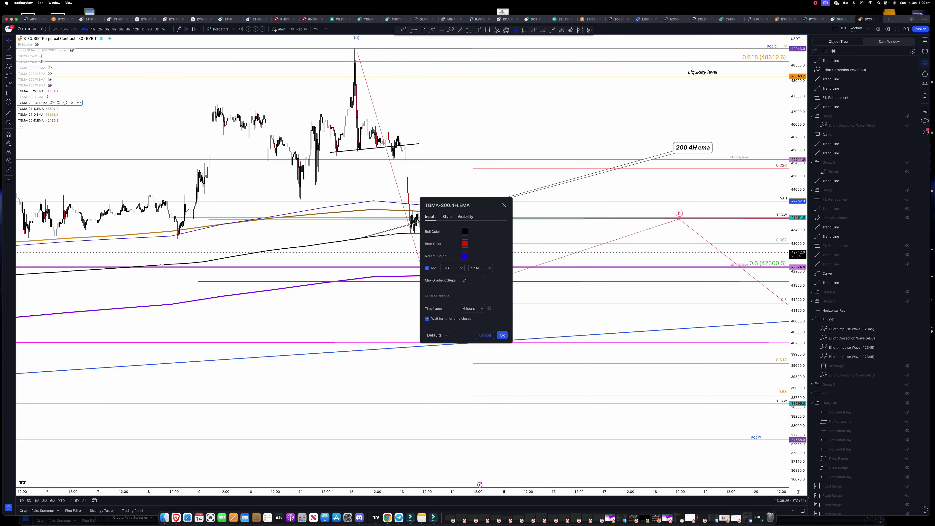
pyautogui.click(465, 255)
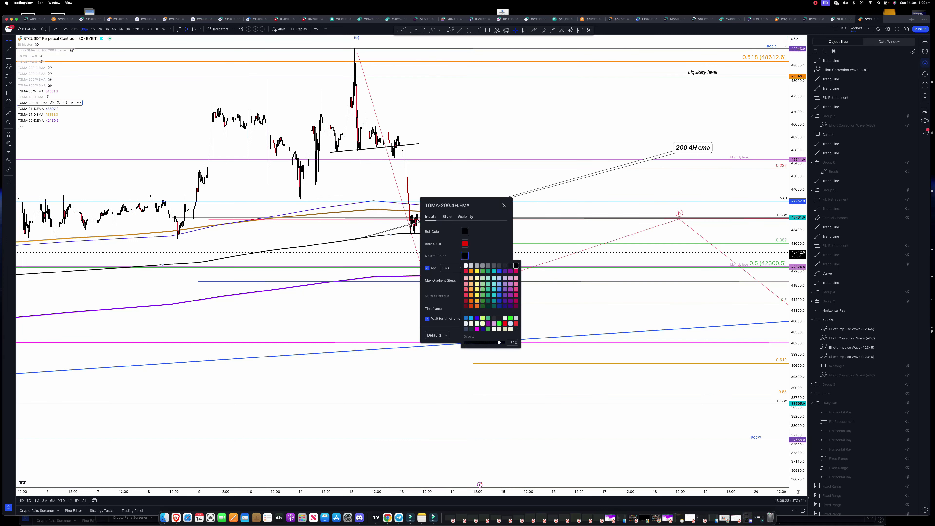
pyautogui.press('Escape')
pyautogui.click(503, 335)
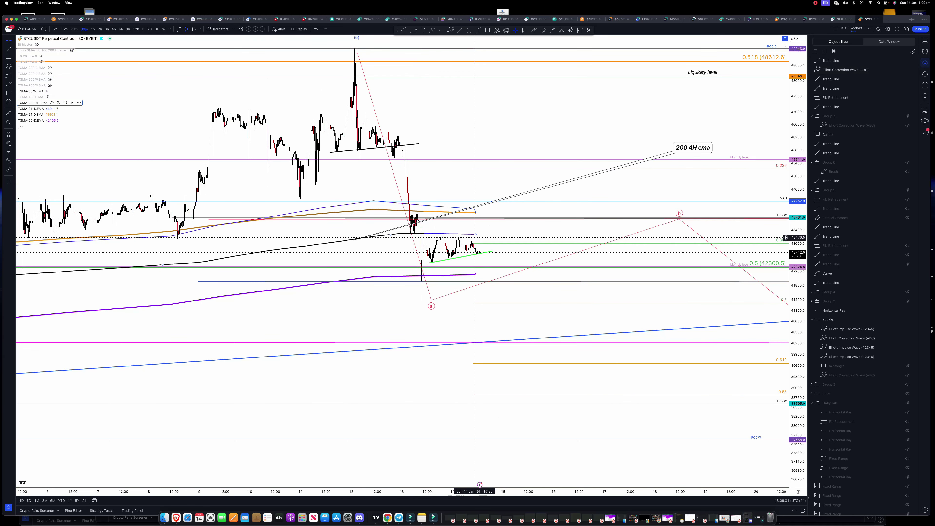
pyautogui.moveTo(474, 237); pyautogui.dragTo(542, 235)
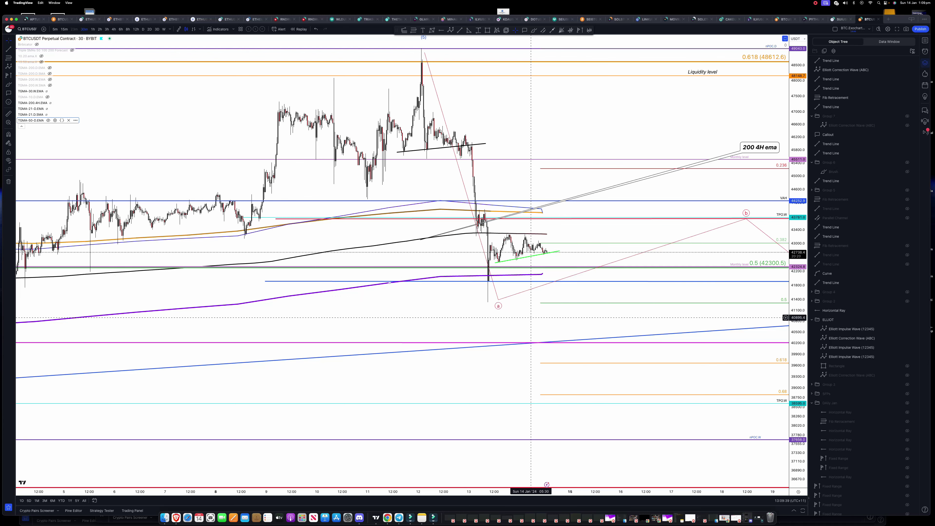
pyautogui.moveTo(502, 319); pyautogui.dragTo(402, 322)
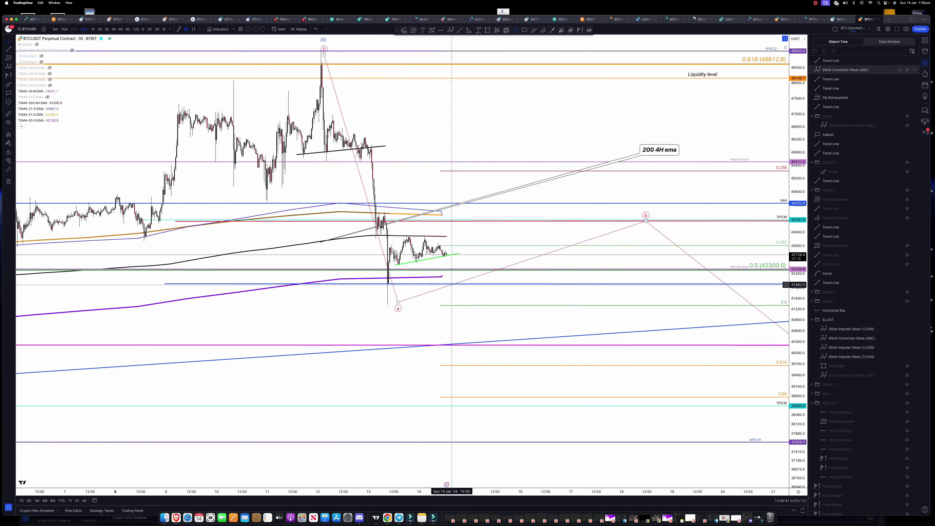
# - Review the style settings of the blue VAL trend line below the 0.5 level, and show more of the earlier price history
pyautogui.click(507, 284)
pyautogui.doubleClick(506, 283)
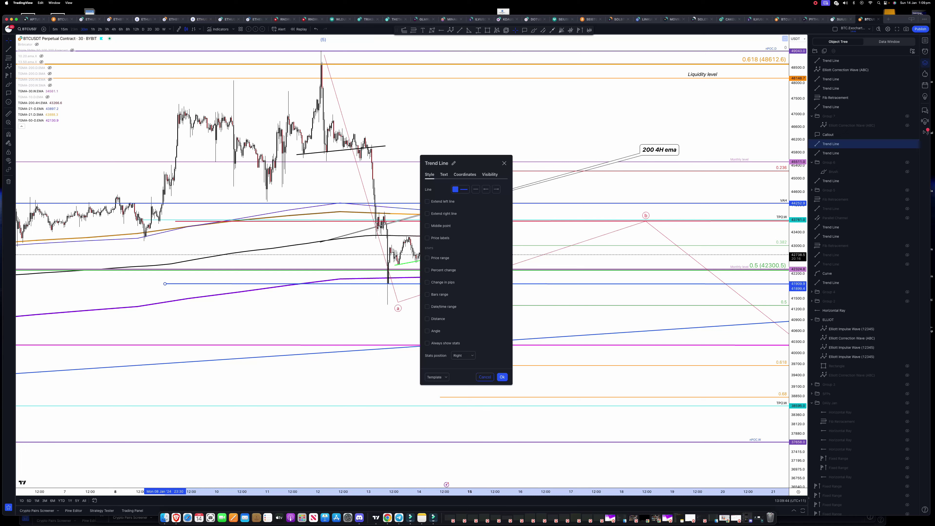
pyautogui.click(501, 376)
pyautogui.scroll(-10, 469, 376)
pyautogui.moveTo(597, 317); pyautogui.dragTo(580, 318)
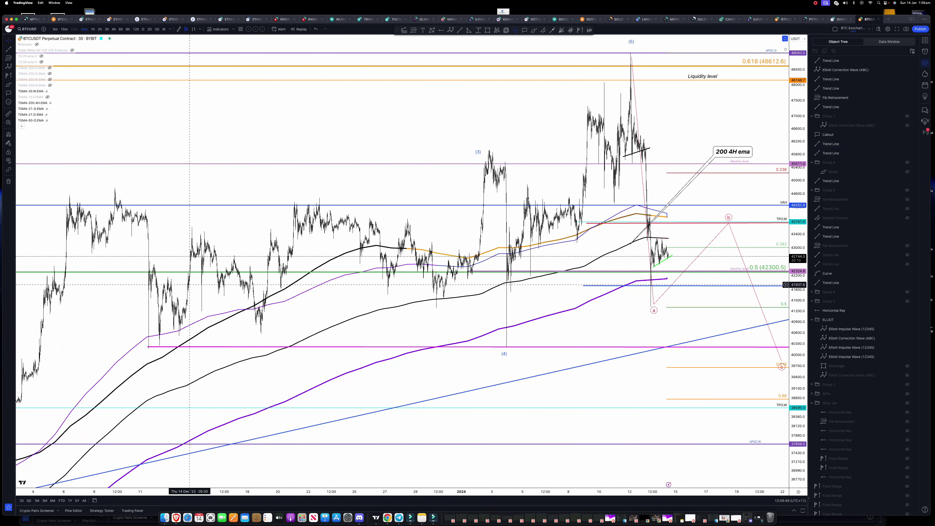
# - Draw a fixed range volume profile over the consolidation from 11 to 20 December 2023
pyautogui.scroll(1, 55, 85)
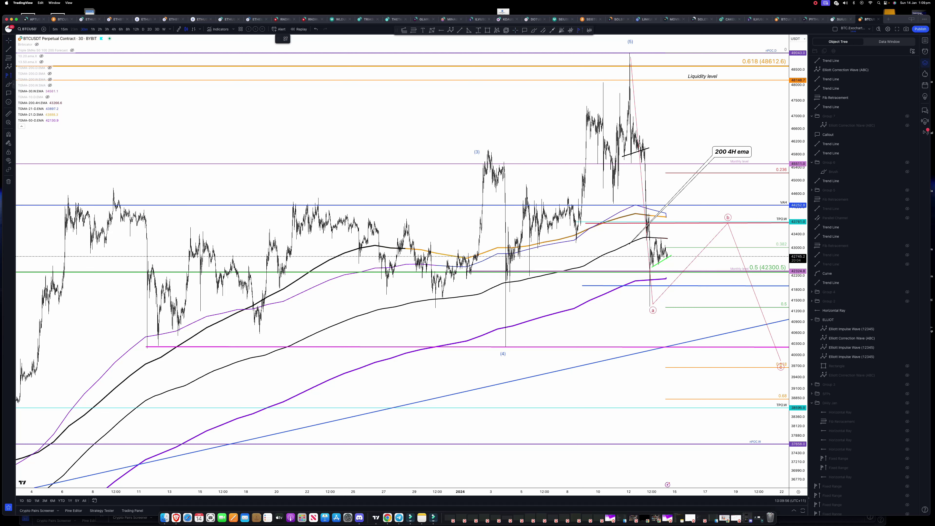
pyautogui.click(149, 287)
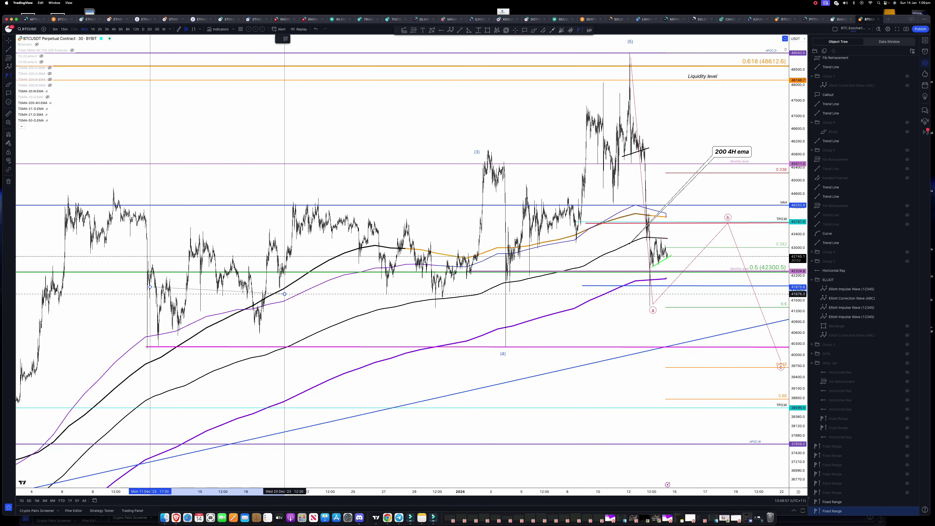
pyautogui.click(290, 294)
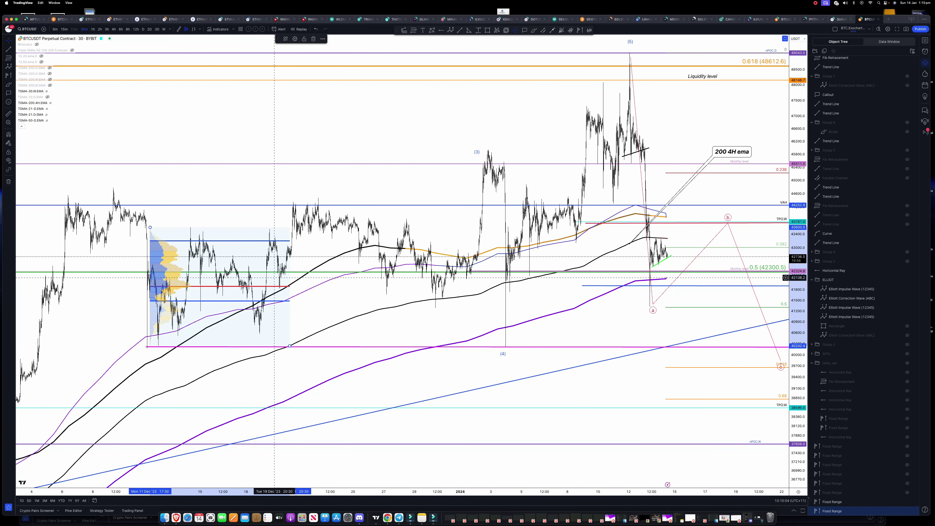
# - Place a horizontal ray at the December volume profile's POC, extending it towards the current price
pyautogui.click(8, 48)
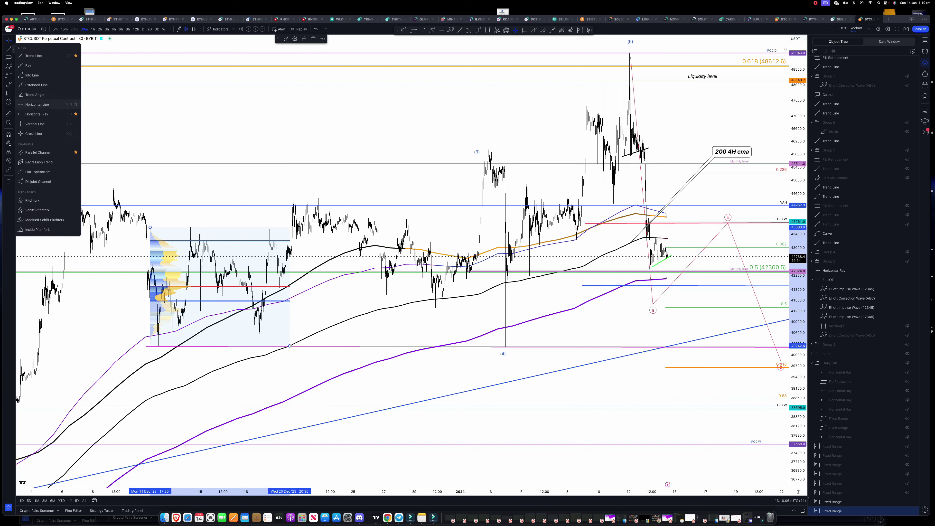
pyautogui.click(44, 113)
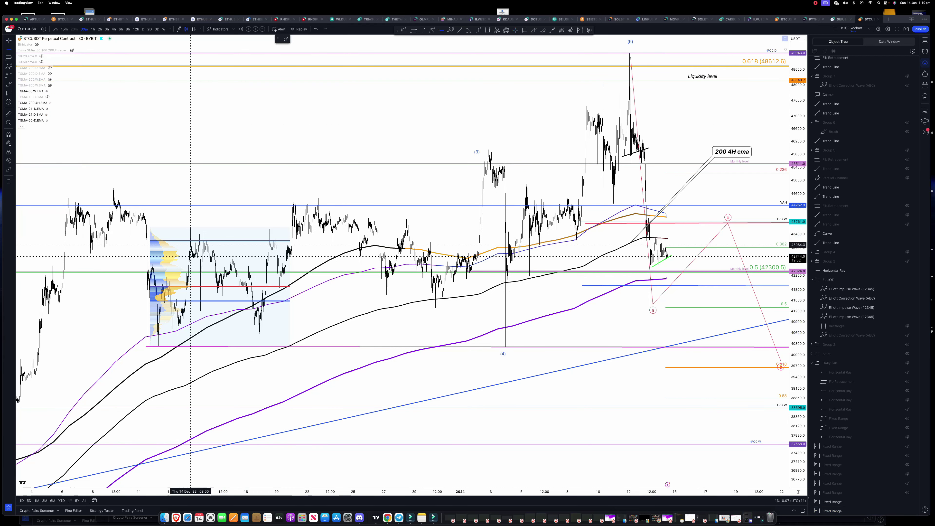
pyautogui.click(293, 286)
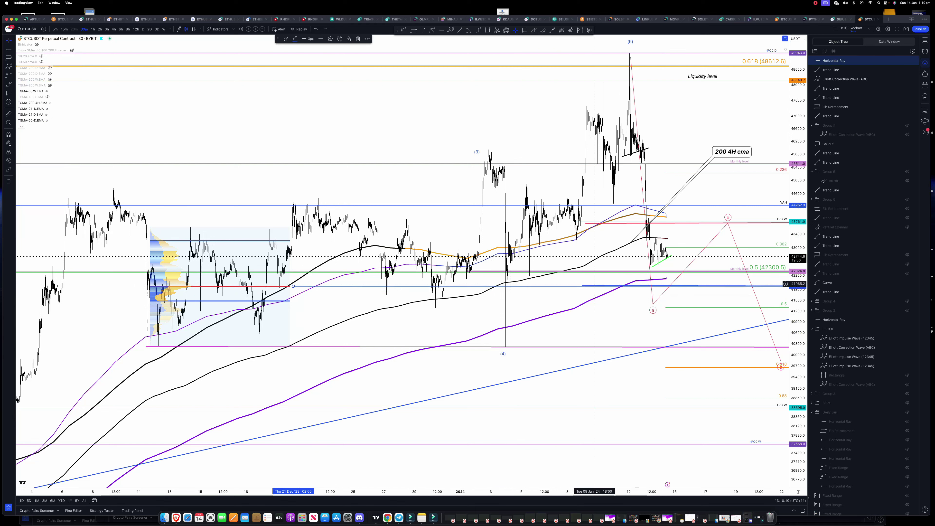
pyautogui.click(651, 285)
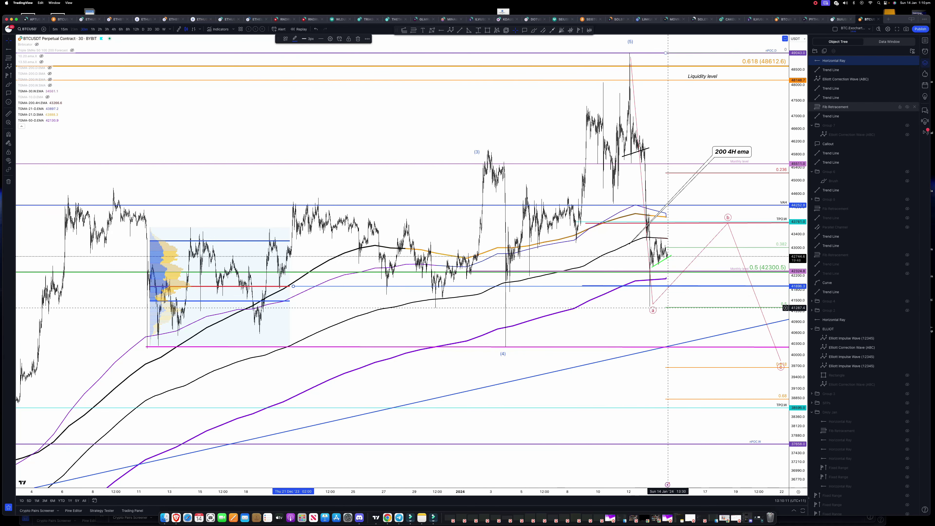
# - Add a horizontal ray from the low after wave (4) on 4 January 2024 and style it with the liquidity level template
pyautogui.scroll(12, 663, 308)
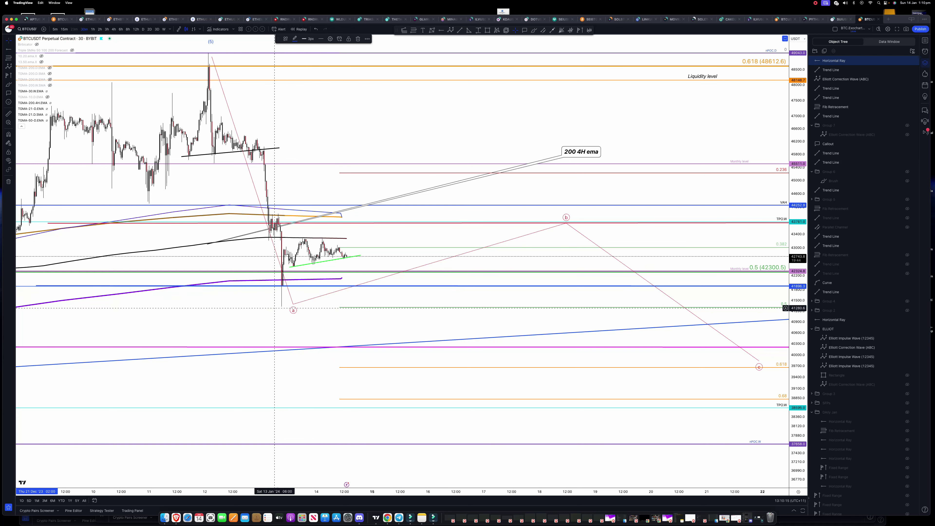
pyautogui.scroll(-3, 275, 307)
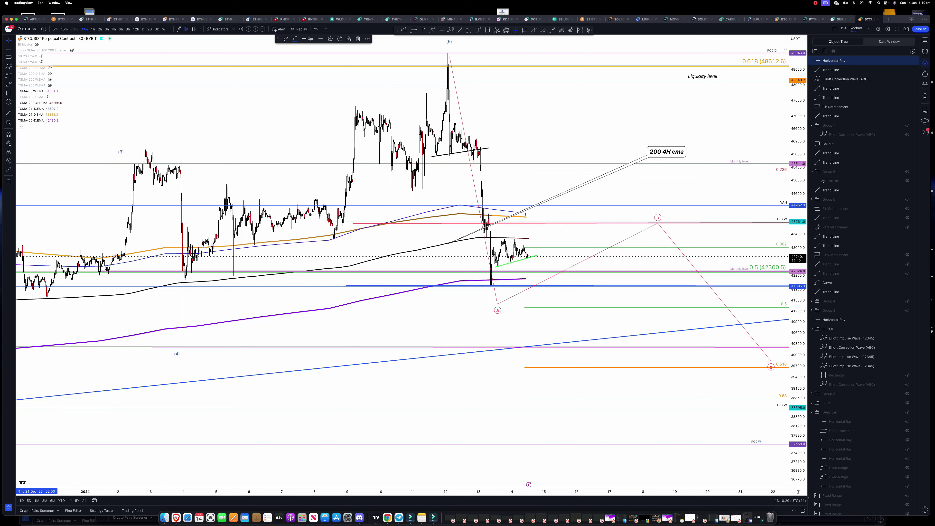
pyautogui.click(198, 309)
pyautogui.click(192, 292)
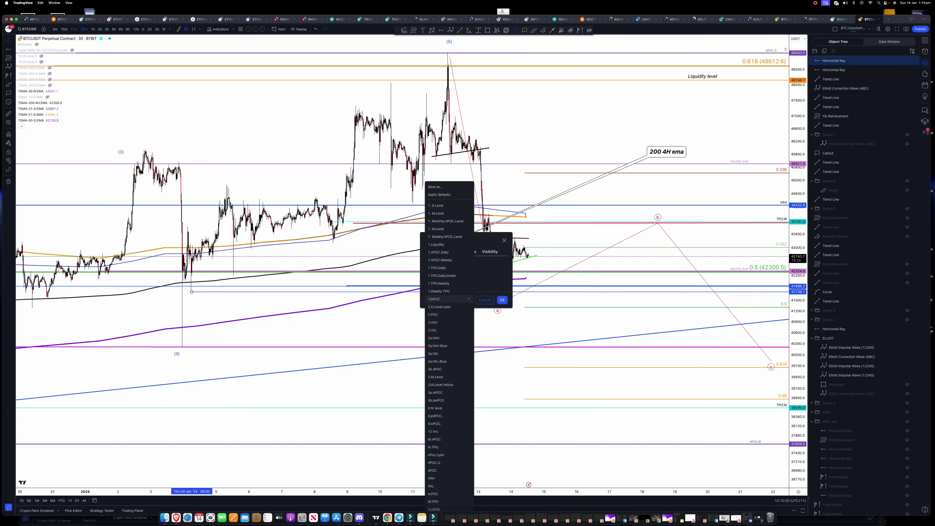
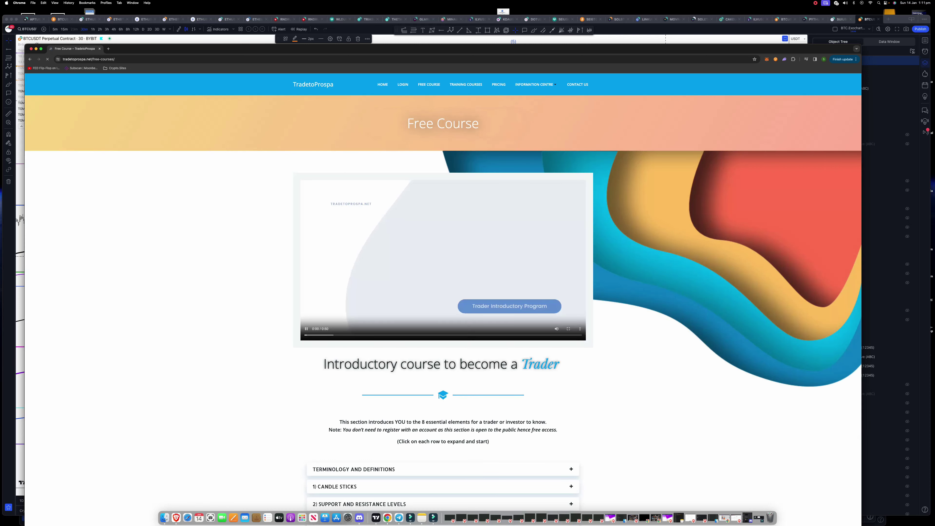
# - On the TradetoProspa Free Course page, open the full Liquidity lesson and review its general terms section
pyautogui.scroll(-5, 443, 258)
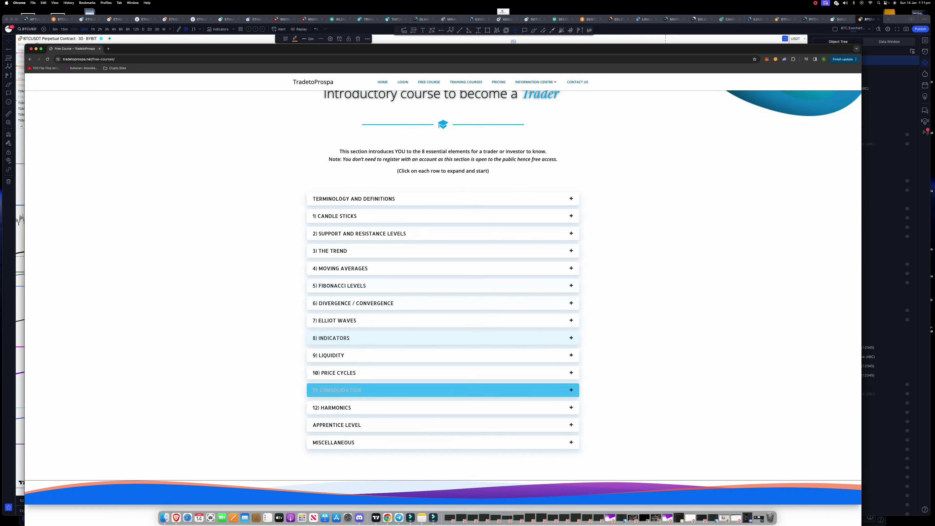
pyautogui.click(444, 355)
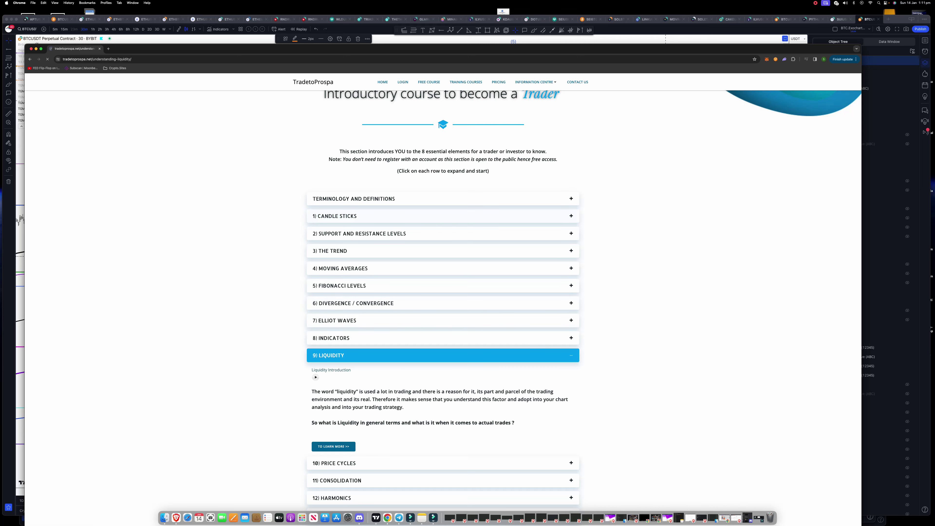
pyautogui.scroll(-6, 444, 280)
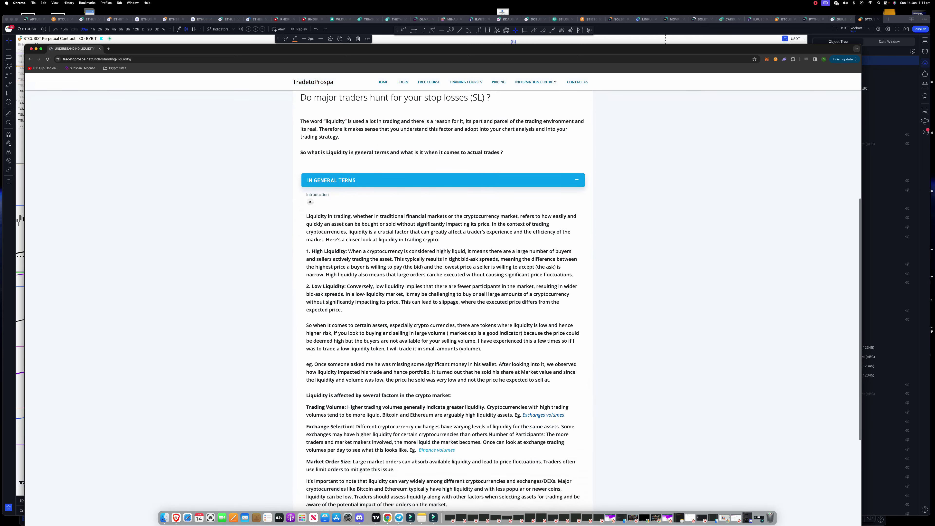
pyautogui.scroll(-5, 441, 294)
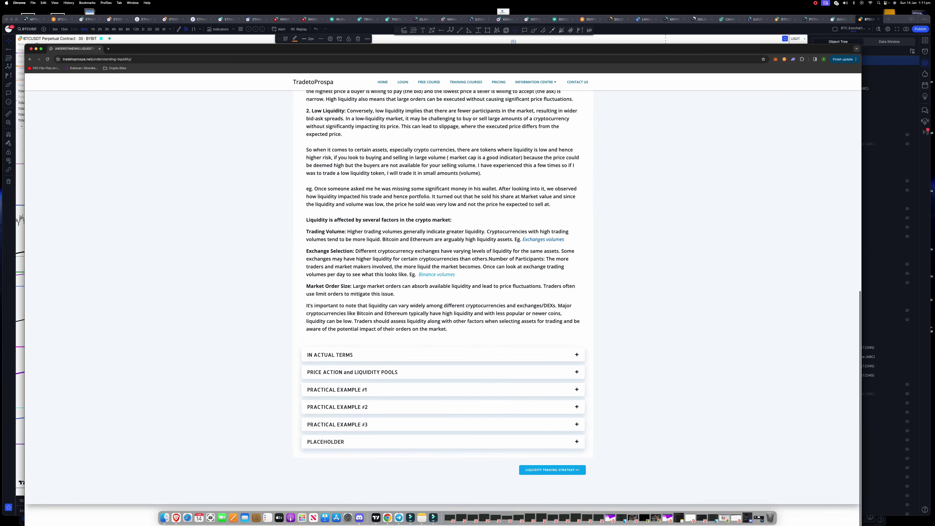
# - Expand the actual terms, price action and liquidity pools, and practical example #1 sections of the liquidity lesson
pyautogui.click(443, 355)
pyautogui.scroll(-5, 443, 355)
pyautogui.click(443, 372)
pyautogui.scroll(-7, 443, 372)
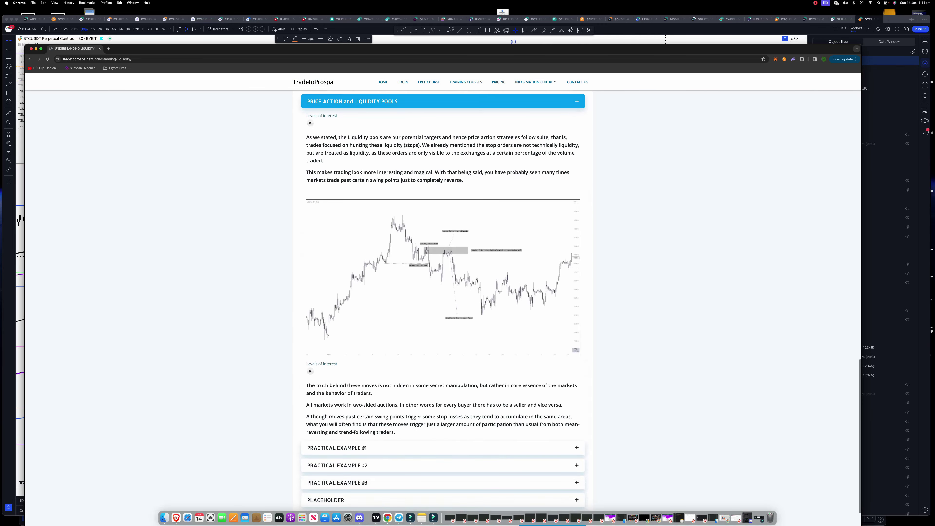
pyautogui.click(443, 446)
pyautogui.scroll(-6, 443, 446)
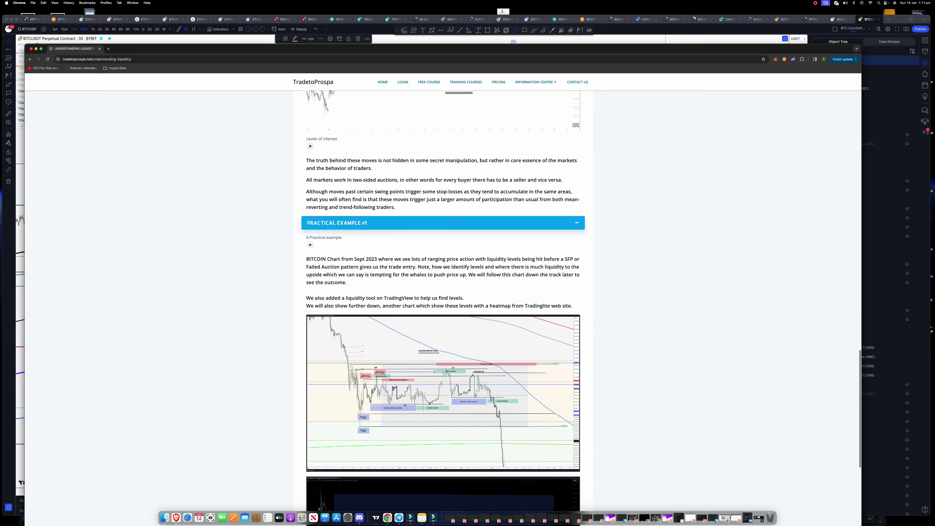
# - View practical example #1's chart enlarged, and look through practical examples #2 and #3 of the liquidity lesson
pyautogui.click(443, 340)
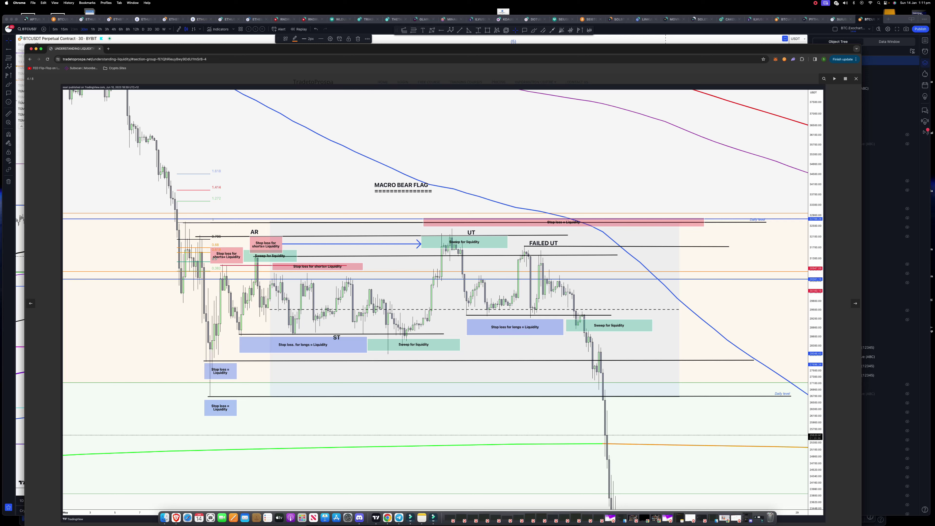
pyautogui.press('Escape')
pyautogui.scroll(-5, 443, 424)
pyautogui.click(417, 407)
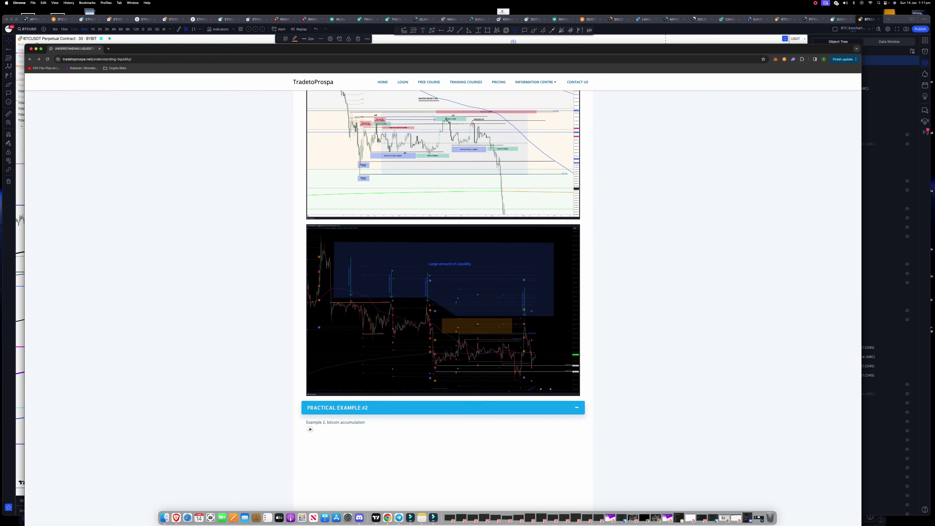
pyautogui.scroll(-10, 418, 393)
pyautogui.click(418, 424)
pyautogui.scroll(-5, 417, 424)
pyautogui.click(369, 439)
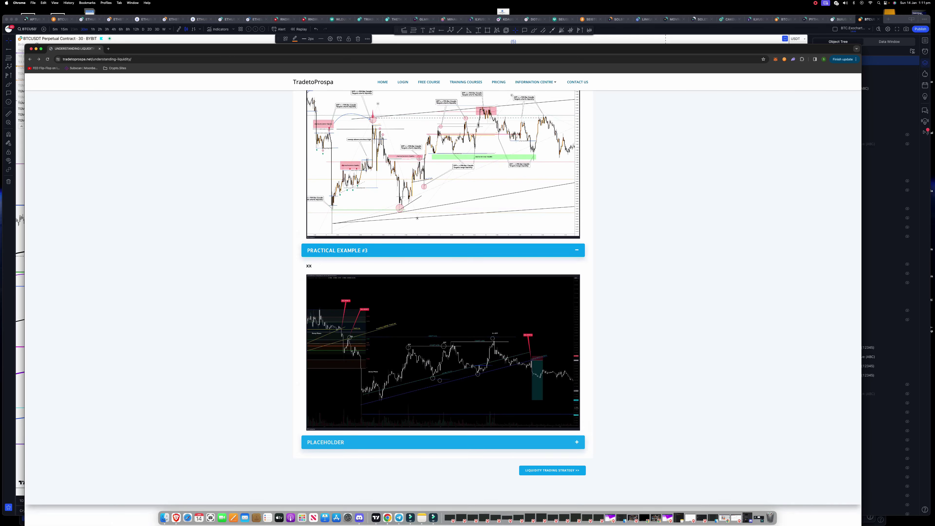
# - Return to the top of the Free Course page and close the browser window to go back to the Bitcoin chart
pyautogui.scroll(20, 575, 233)
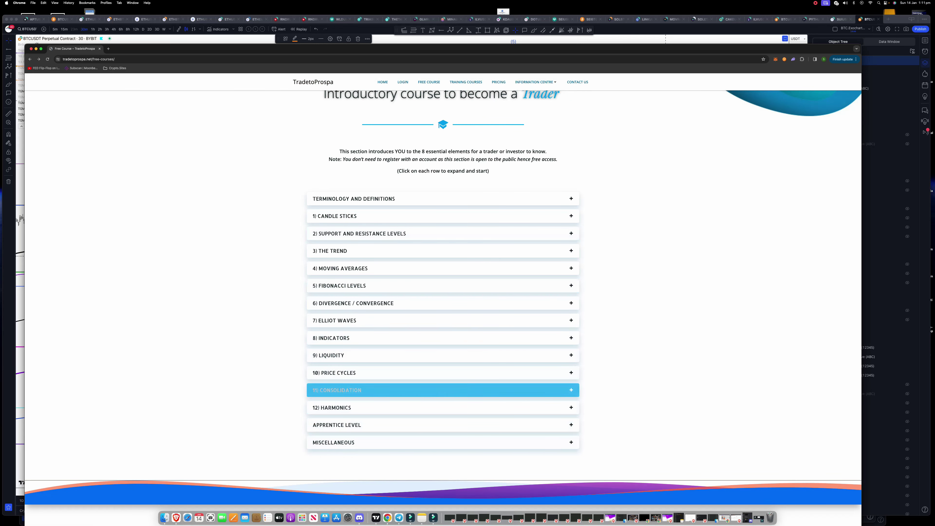
pyautogui.scroll(8, 443, 302)
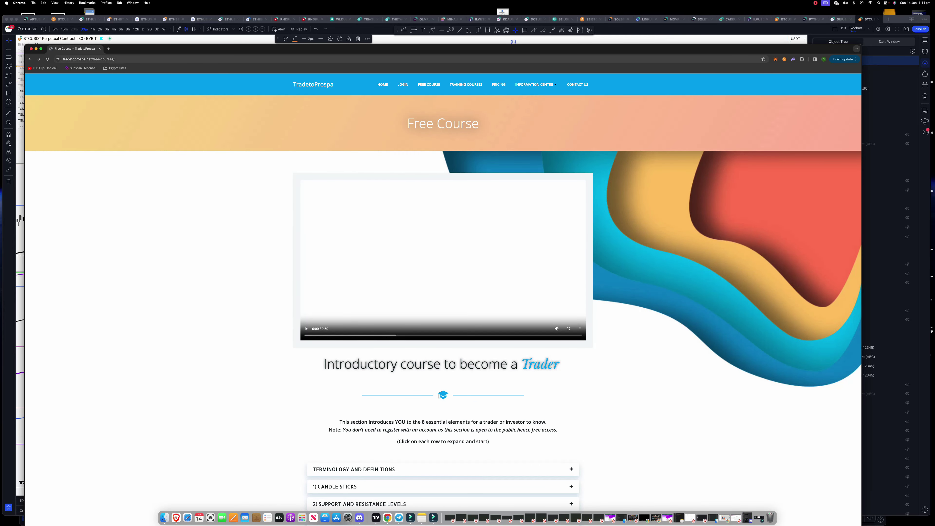
pyautogui.click(31, 49)
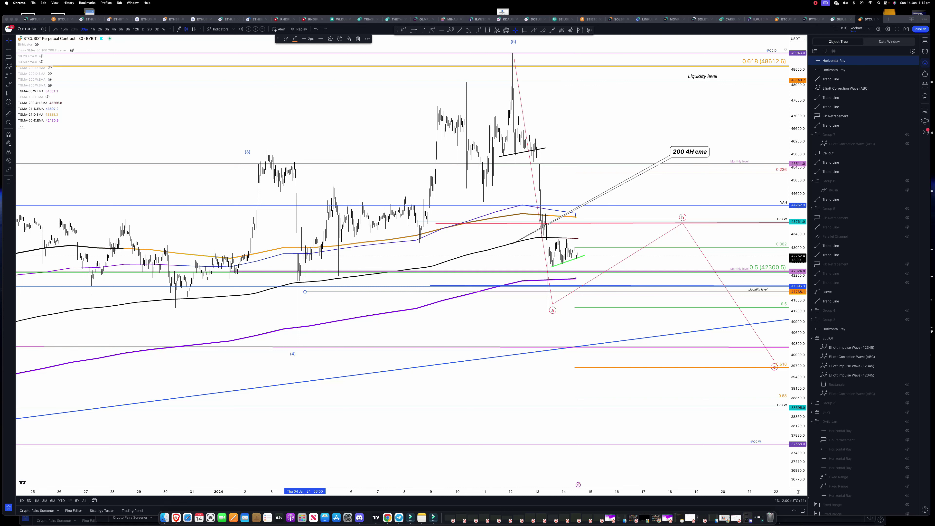
pyautogui.hscroll(1, 402, 261)
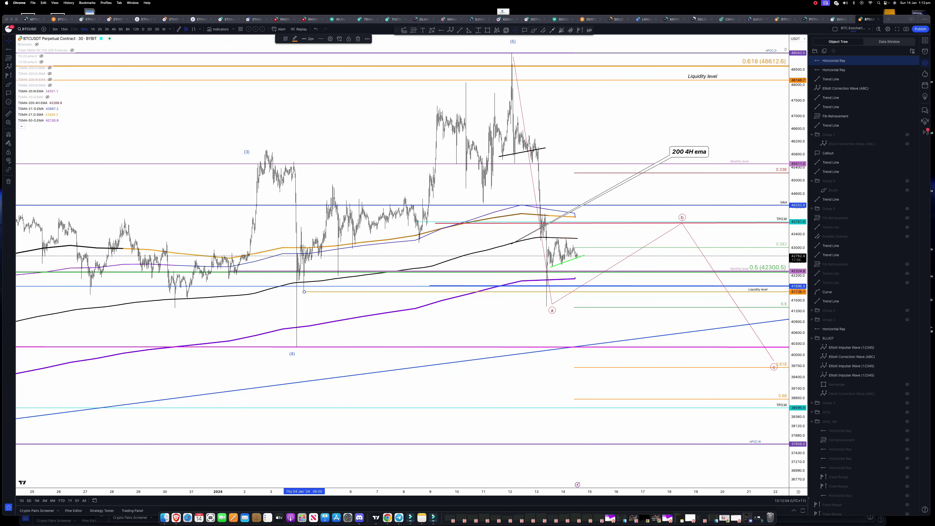
pyautogui.scroll(1, 402, 261)
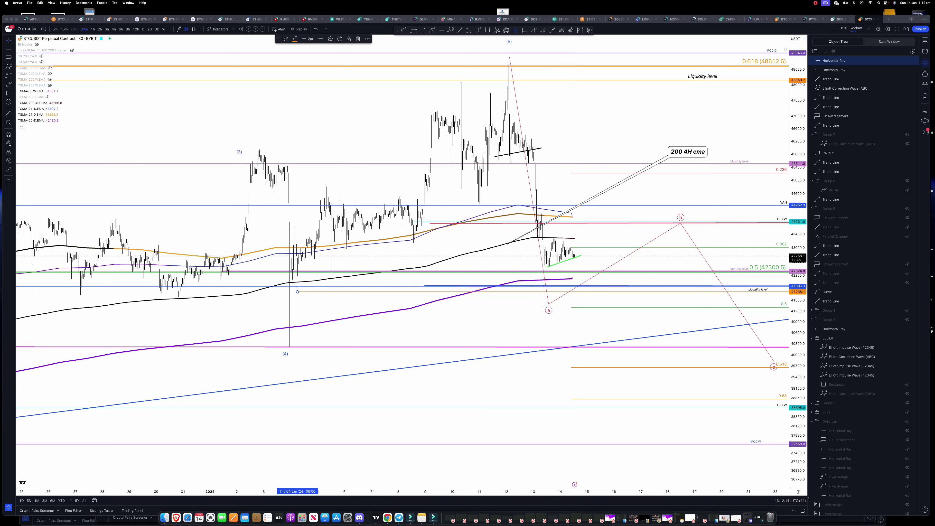
# - Switch to the YouTube Studio window to show the levels of significance tutorial's details, and return to the Bitcoin chart
pyautogui.press('super+grave')
pyautogui.press('super+grave')
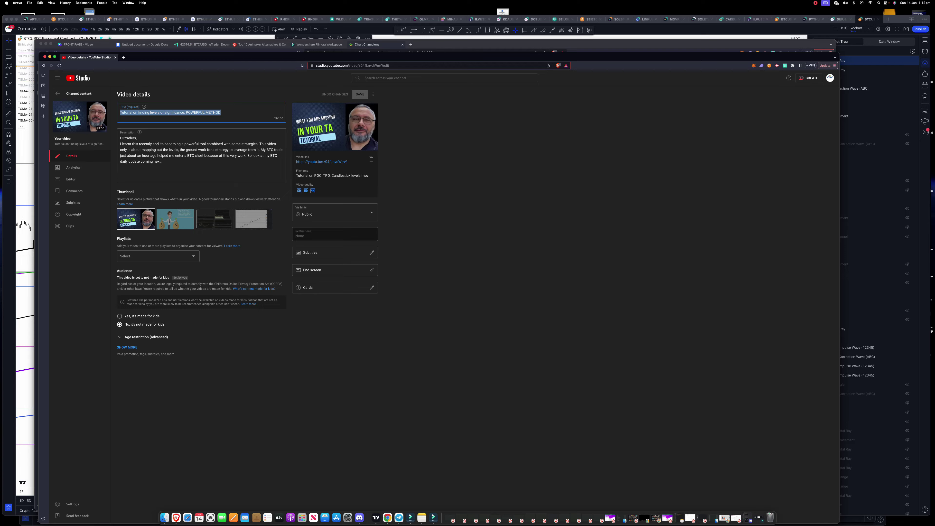
pyautogui.press('super+grave')
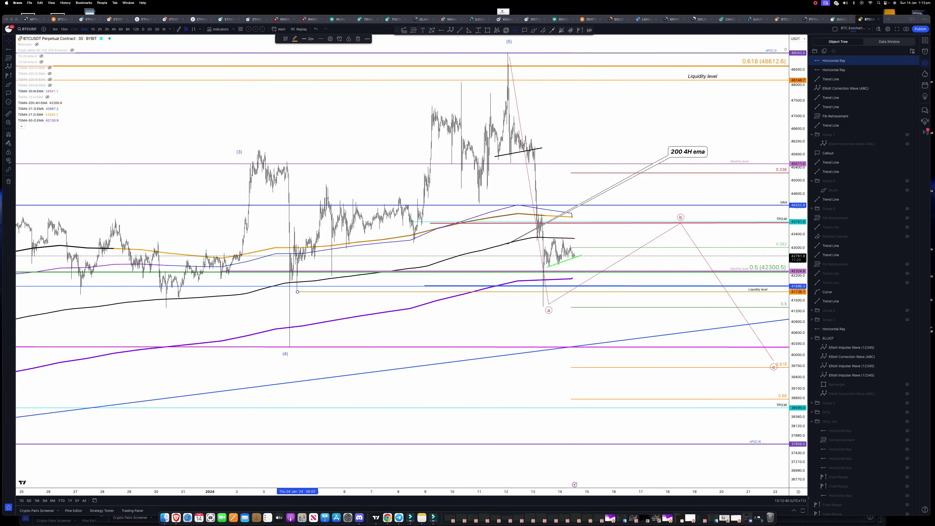
# - Move the 200 4H ema callout's label to the earlier side of the January sell-off, just above the VAH line
pyautogui.scroll(-5, 720, 101)
pyautogui.moveTo(720, 102); pyautogui.dragTo(671, 153)
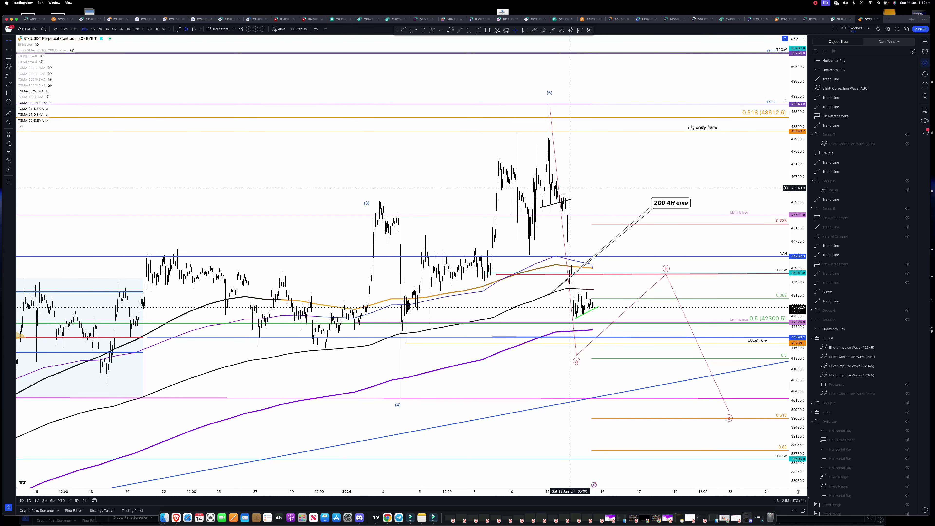
pyautogui.moveTo(671, 204); pyautogui.dragTo(496, 237)
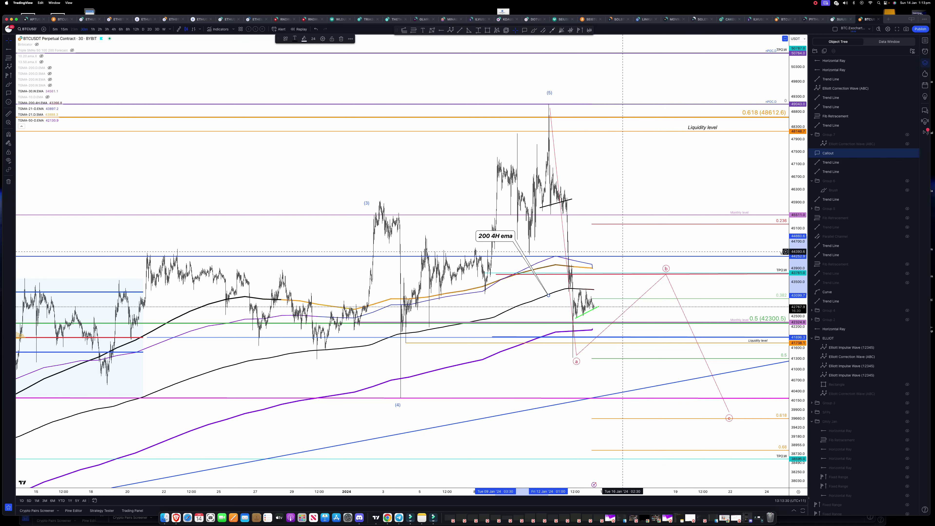
# - Brush possible price paths around the 0.5 (42300.5) level and up towards point b, and circle that level's label
pyautogui.moveTo(552, 375); pyautogui.dragTo(504, 374)
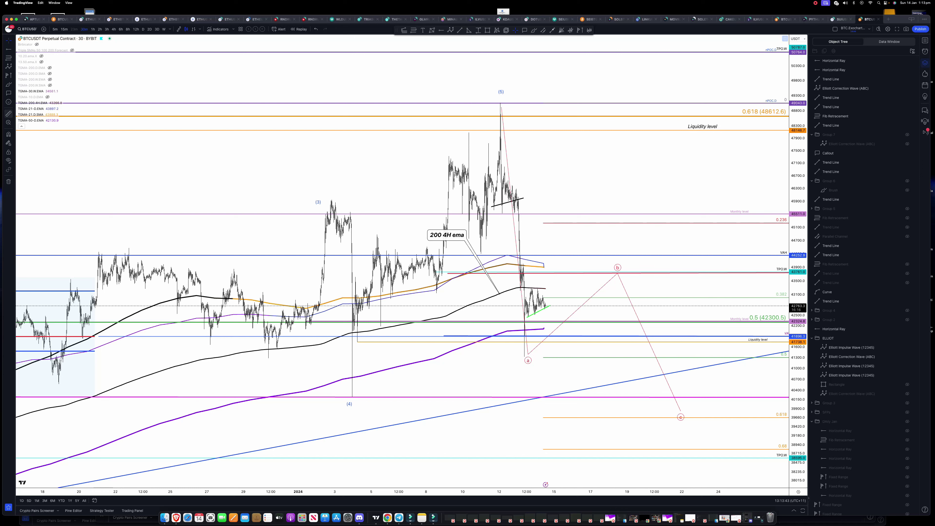
pyautogui.click(13, 85)
pyautogui.click(32, 90)
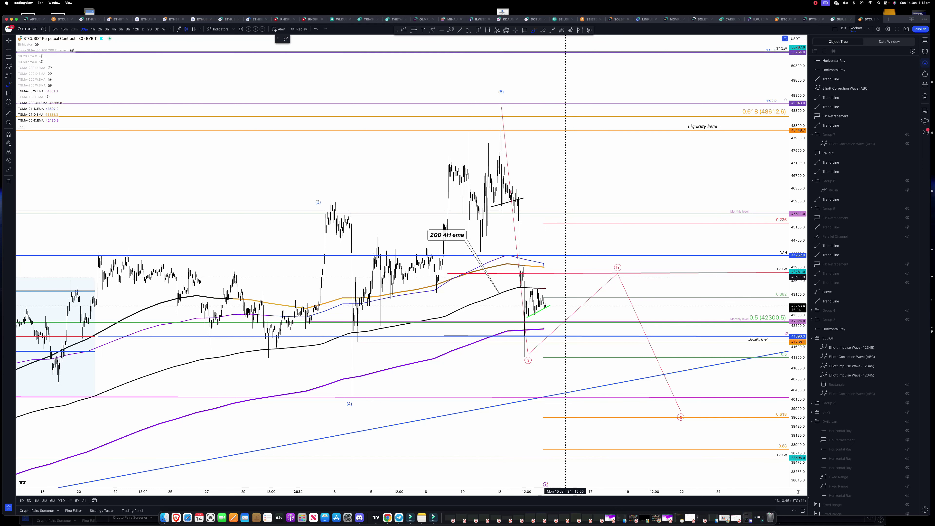
pyautogui.moveTo(550, 306)
pyautogui.mouseDown()
pyautogui.moveTo(553, 329)
pyautogui.moveTo(565, 322)
pyautogui.moveTo(573, 296)
pyautogui.moveTo(552, 333)
pyautogui.moveTo(554, 357)
pyautogui.mouseUp()
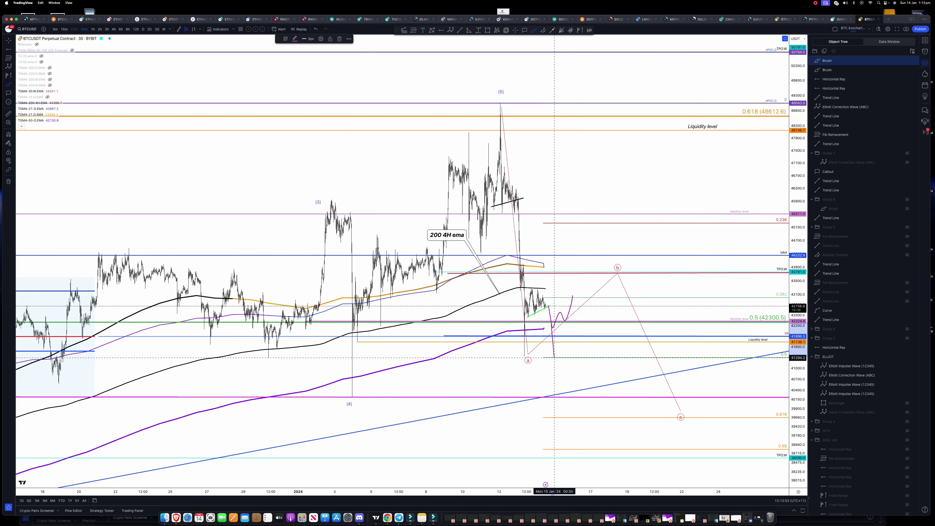
pyautogui.moveTo(570, 326)
pyautogui.mouseDown()
pyautogui.moveTo(573, 313)
pyautogui.moveTo(579, 321)
pyautogui.mouseUp()
pyautogui.moveTo(773, 311)
pyautogui.mouseDown()
pyautogui.moveTo(754, 309)
pyautogui.moveTo(761, 327)
pyautogui.moveTo(776, 328)
pyautogui.mouseUp()
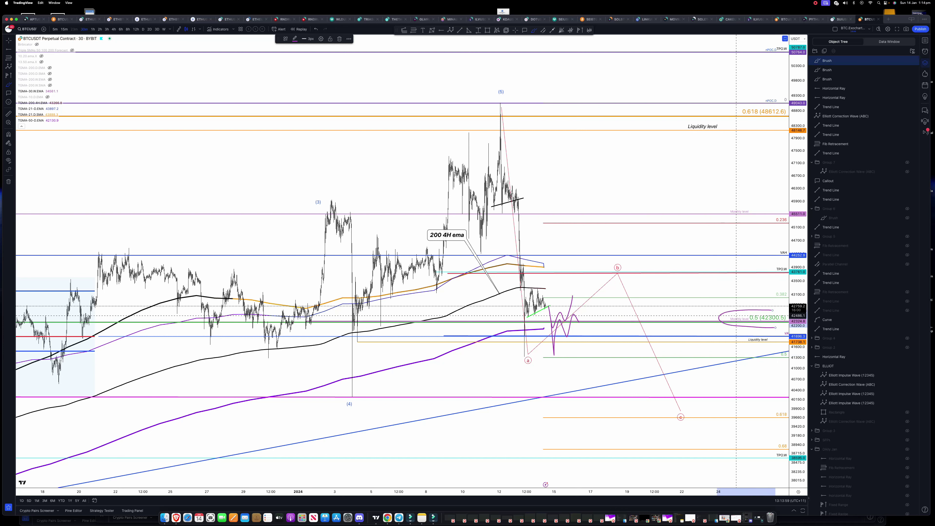
pyautogui.moveTo(566, 319); pyautogui.dragTo(574, 278)
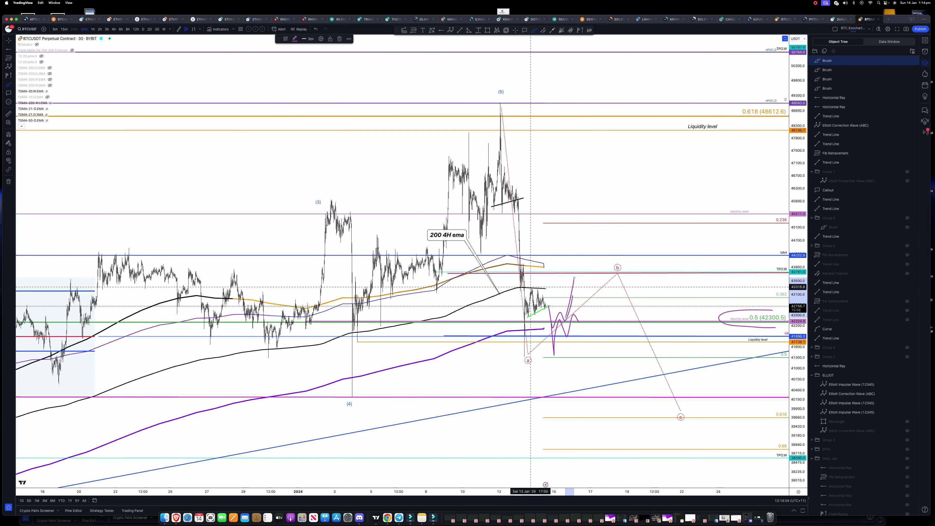
pyautogui.moveTo(545, 306)
pyautogui.mouseDown()
pyautogui.moveTo(551, 272)
pyautogui.moveTo(541, 263)
pyautogui.moveTo(566, 269)
pyautogui.moveTo(561, 294)
pyautogui.moveTo(577, 354)
pyautogui.moveTo(582, 285)
pyautogui.moveTo(605, 321)
pyautogui.moveTo(618, 287)
pyautogui.mouseUp()
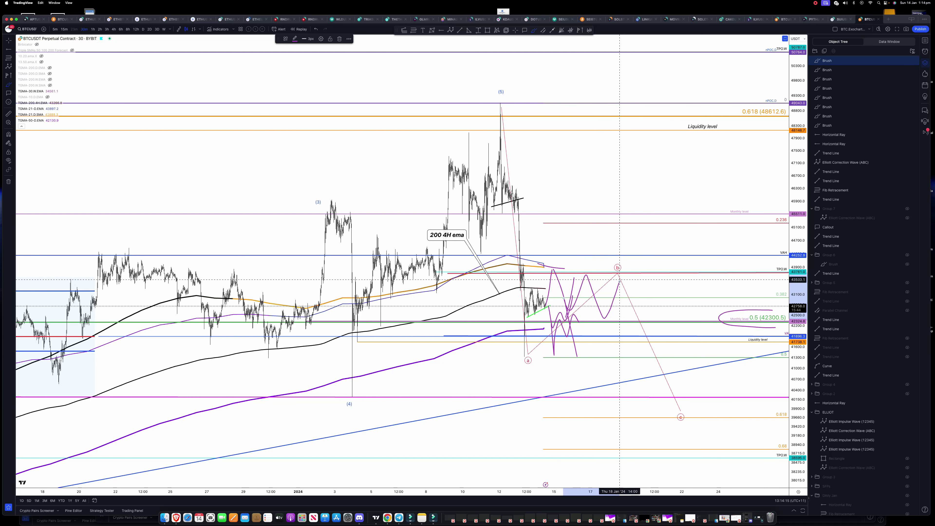
# - Brush a price spike from point b up to the 0.236 level and back, and circle the wave (3) top and the monthly level label
pyautogui.moveTo(620, 280)
pyautogui.mouseDown()
pyautogui.moveTo(632, 203)
pyautogui.moveTo(620, 222)
pyautogui.moveTo(653, 306)
pyautogui.mouseUp()
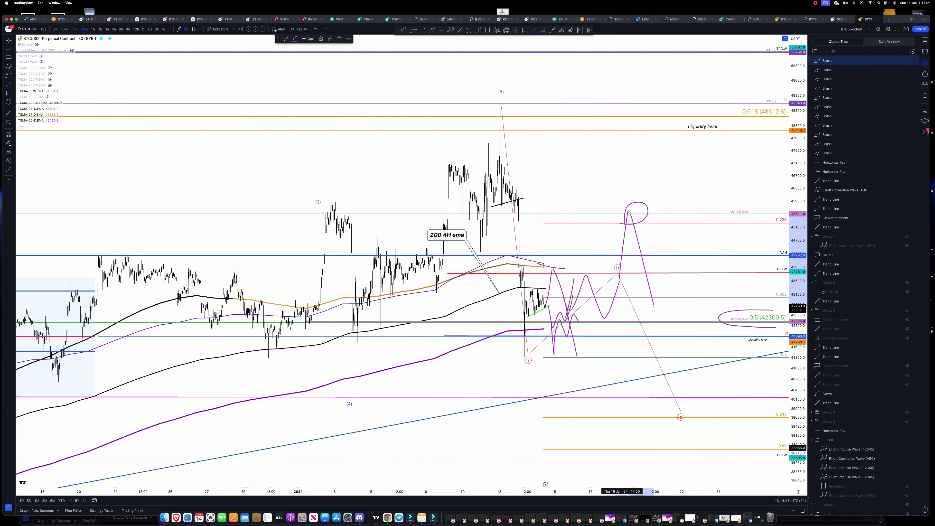
pyautogui.moveTo(350, 243); pyautogui.dragTo(331, 250)
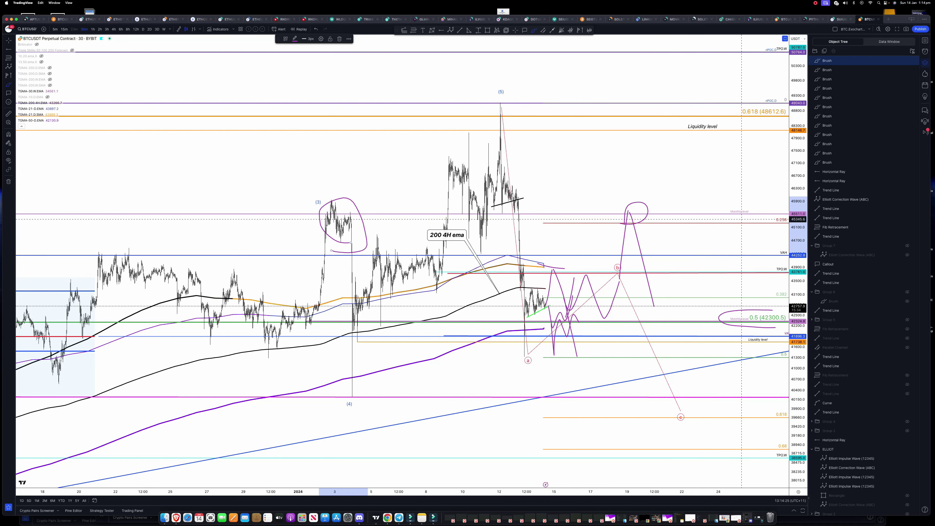
pyautogui.moveTo(735, 230)
pyautogui.mouseDown()
pyautogui.moveTo(767, 211)
pyautogui.moveTo(734, 230)
pyautogui.mouseUp()
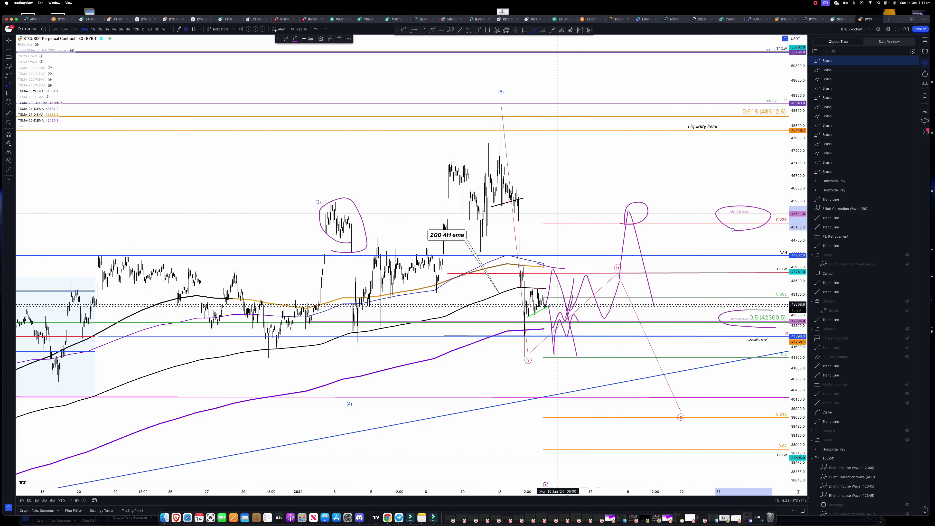
# - Box the range between the 200 4H ema and point a, and brush an ABC path from wave (5) past point c with its 0.236 peak circled
pyautogui.moveTo(525, 287)
pyautogui.mouseDown()
pyautogui.moveTo(610, 291)
pyautogui.moveTo(610, 363)
pyautogui.moveTo(521, 363)
pyautogui.mouseUp()
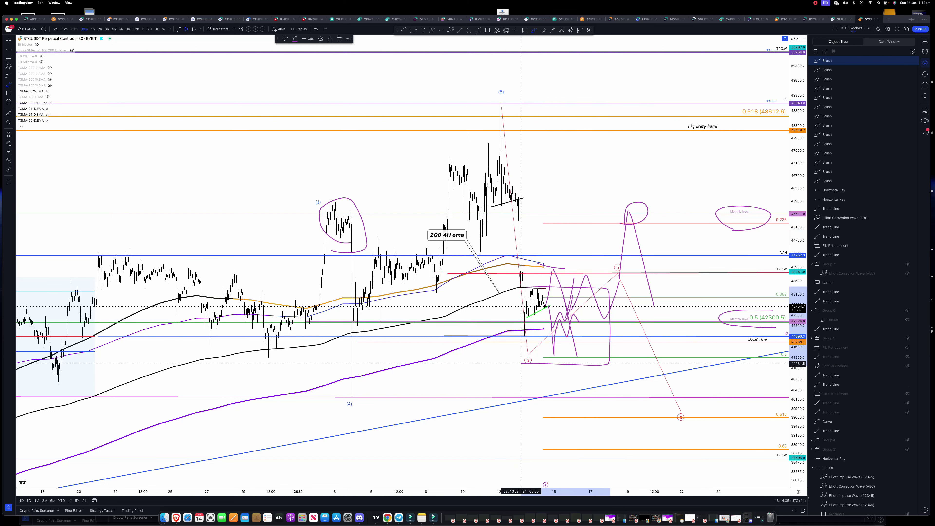
pyautogui.moveTo(502, 104)
pyautogui.mouseDown()
pyautogui.moveTo(565, 352)
pyautogui.moveTo(571, 361)
pyautogui.moveTo(631, 213)
pyautogui.moveTo(715, 487)
pyautogui.mouseUp()
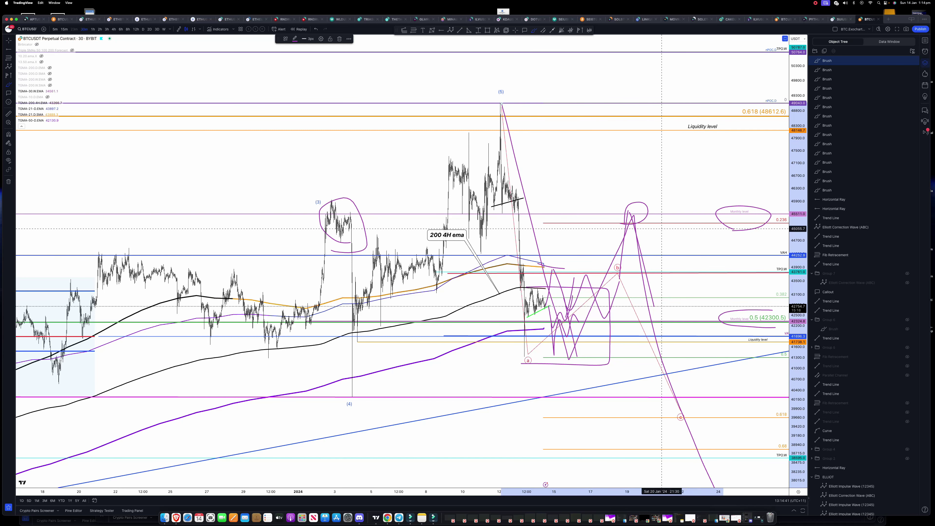
pyautogui.moveTo(627, 232)
pyautogui.mouseDown()
pyautogui.moveTo(627, 207)
pyautogui.moveTo(635, 235)
pyautogui.mouseUp()
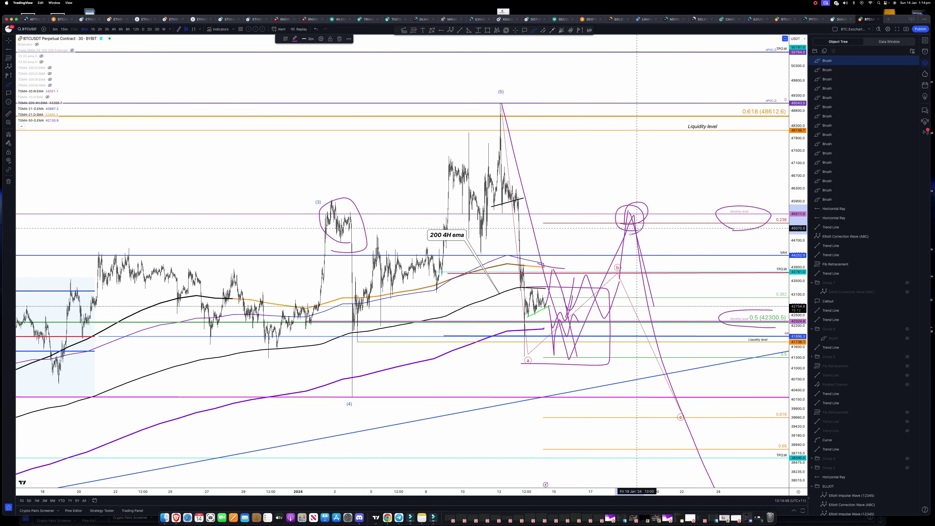
pyautogui.moveTo(630, 227)
pyautogui.mouseDown()
pyautogui.moveTo(619, 209)
pyautogui.moveTo(638, 213)
pyautogui.moveTo(633, 228)
pyautogui.mouseUp()
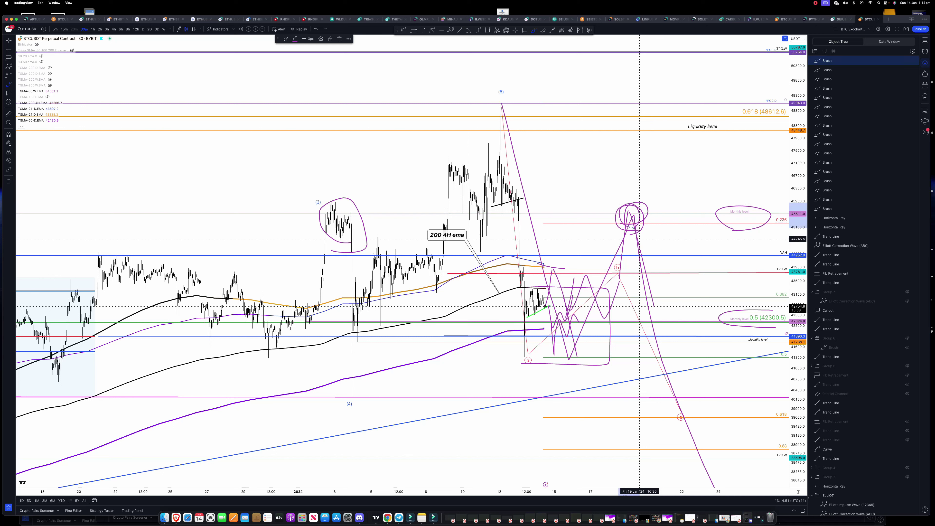
# - Brush the moving averages' projected continuations, and sketch a path dropping from the 0.236 peak, then rallying to the circled Liquidity level
pyautogui.moveTo(520, 262)
pyautogui.mouseDown()
pyautogui.moveTo(640, 273)
pyautogui.moveTo(729, 266)
pyautogui.mouseUp()
pyautogui.moveTo(537, 288); pyautogui.dragTo(746, 283)
pyautogui.moveTo(527, 329); pyautogui.dragTo(745, 283)
pyautogui.moveTo(638, 248)
pyautogui.mouseDown()
pyautogui.moveTo(666, 304)
pyautogui.moveTo(693, 101)
pyautogui.moveTo(709, 141)
pyautogui.moveTo(679, 156)
pyautogui.mouseUp()
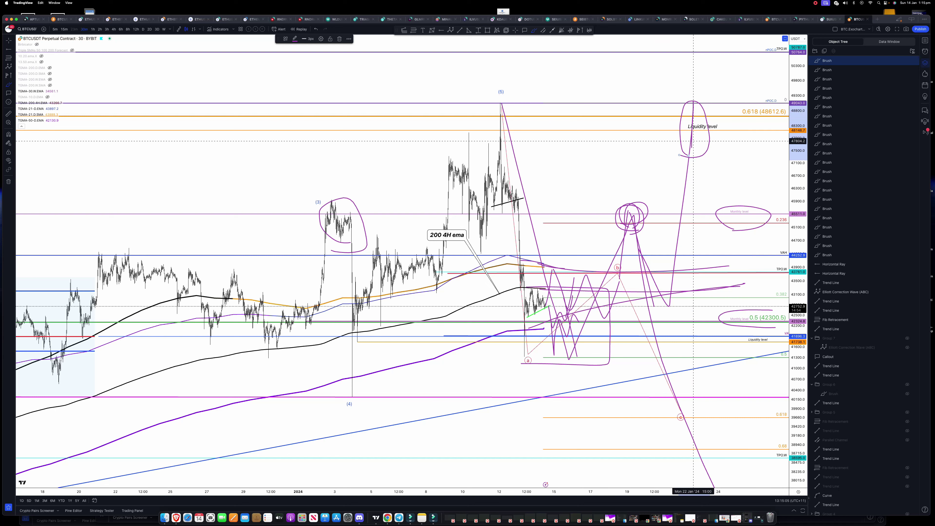
# - Brush downward price paths from the circled peak and past point c to the 0.68 level, and underline the lows along the magenta line
pyautogui.scroll(-1, 634, 276)
pyautogui.scroll(-1, 635, 277)
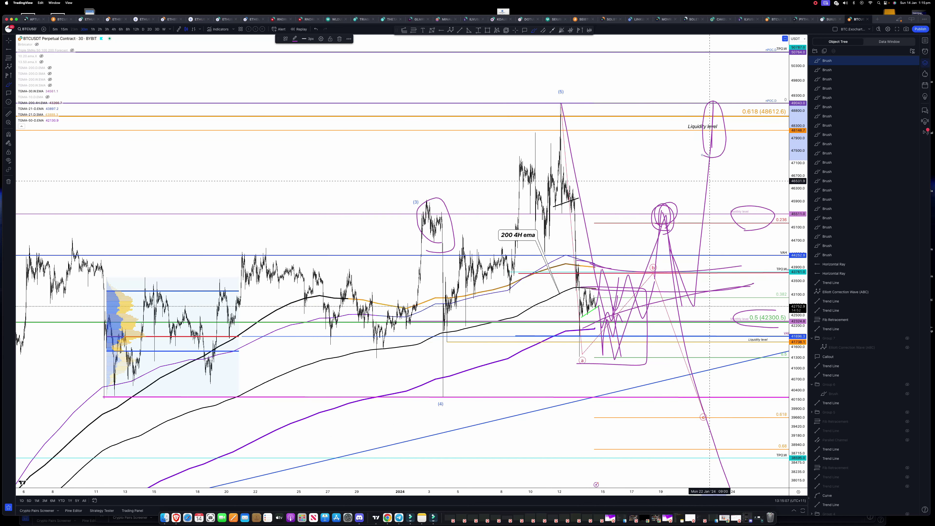
pyautogui.moveTo(710, 366)
pyautogui.mouseDown()
pyautogui.moveTo(723, 420)
pyautogui.moveTo(711, 395)
pyautogui.moveTo(736, 447)
pyautogui.moveTo(748, 419)
pyautogui.mouseUp()
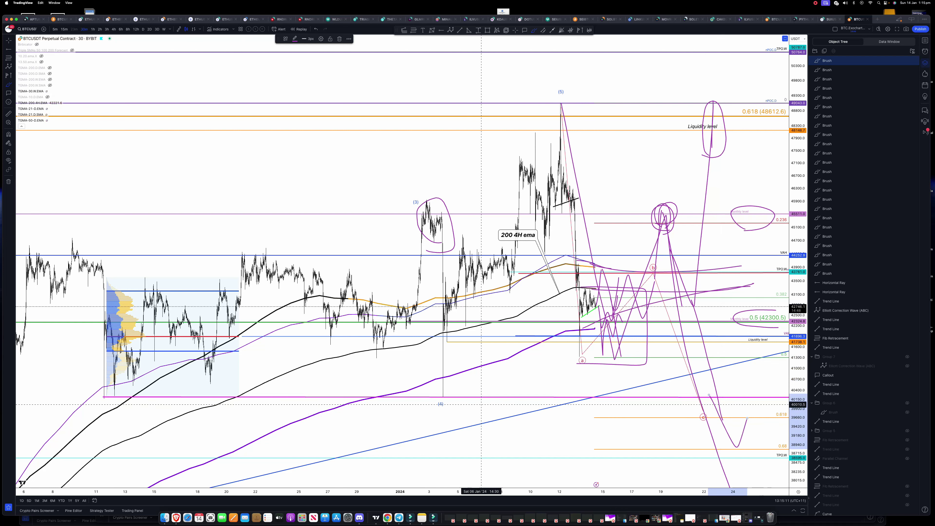
pyautogui.moveTo(89, 396); pyautogui.dragTo(134, 394)
pyautogui.moveTo(413, 398); pyautogui.dragTo(537, 398)
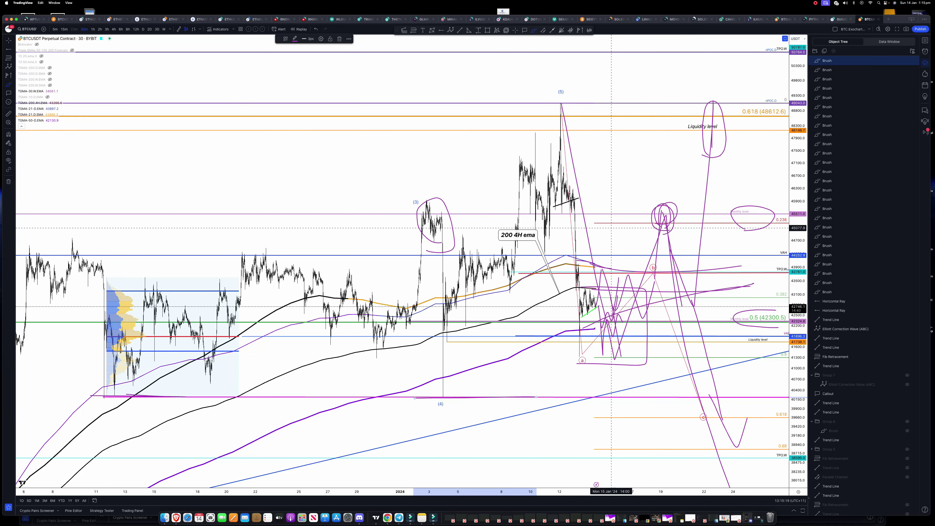
pyautogui.moveTo(654, 218)
pyautogui.mouseDown()
pyautogui.moveTo(664, 206)
pyautogui.moveTo(708, 348)
pyautogui.mouseUp()
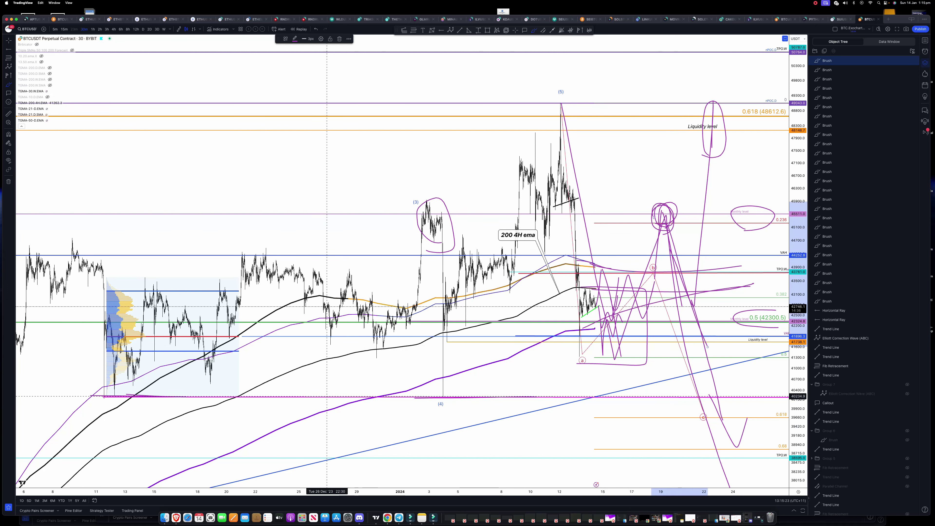
# - Circle the target zone around point c and the 0.618 and 0.68 levels, and extend the drop below the nPOC line at 37,658
pyautogui.moveTo(758, 454)
pyautogui.mouseDown()
pyautogui.moveTo(704, 409)
pyautogui.moveTo(750, 453)
pyautogui.moveTo(727, 454)
pyautogui.mouseUp()
pyautogui.moveTo(798, 373); pyautogui.dragTo(798, 446)
pyautogui.scroll(-4, 769, 445)
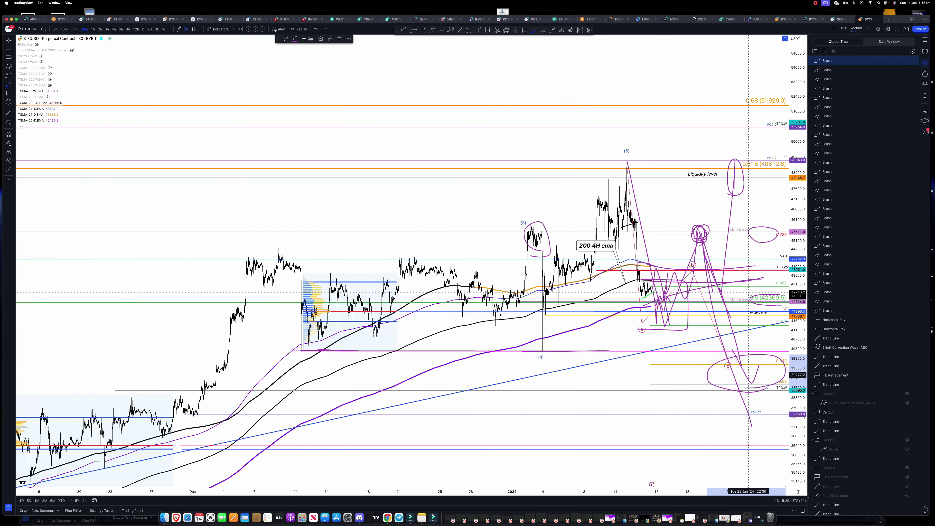
pyautogui.moveTo(751, 387); pyautogui.dragTo(771, 455)
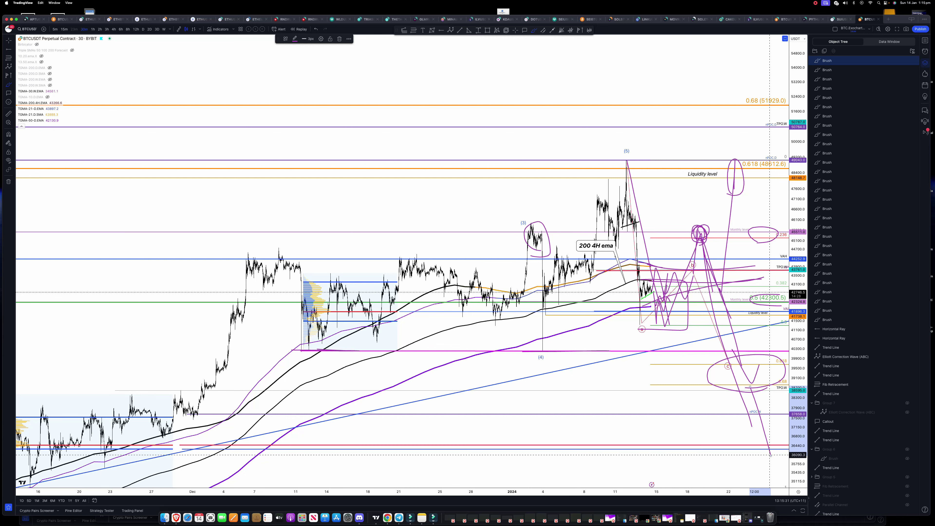
pyautogui.click(9, 40)
pyautogui.moveTo(438, 67); pyautogui.dragTo(260, 59)
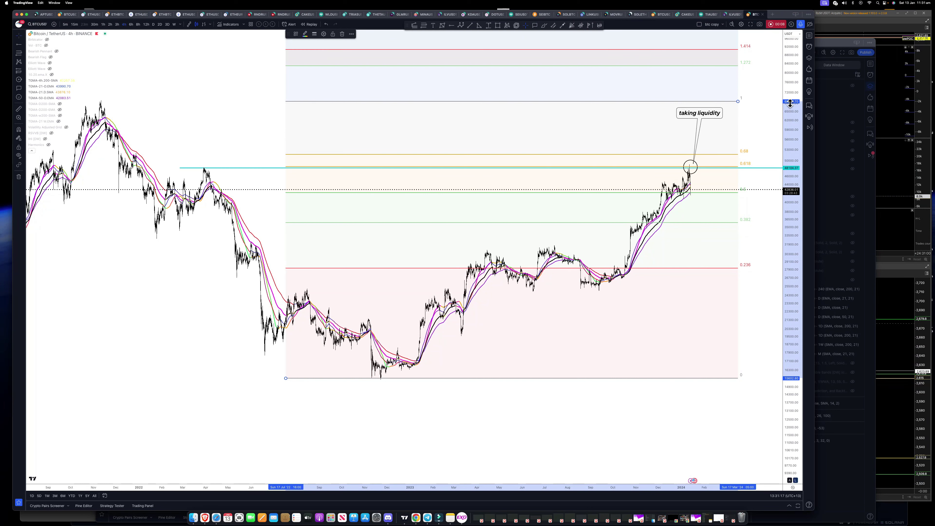
# - Switch from the Binance chart with the taking liquidity callout to the Bybit BTCUSDT Perpetual chart and set its interval to 30 minutes
pyautogui.hscroll(1, 728, 168)
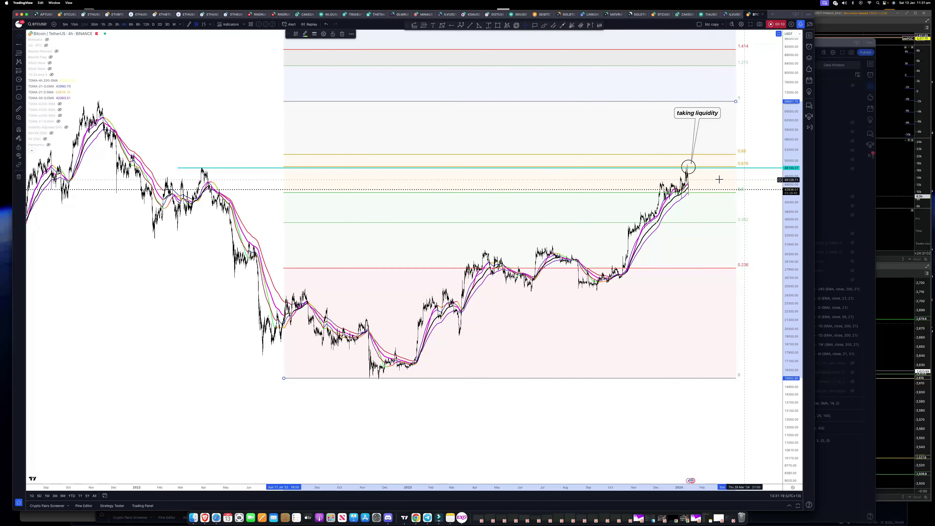
pyautogui.hscroll(-1, 748, 206)
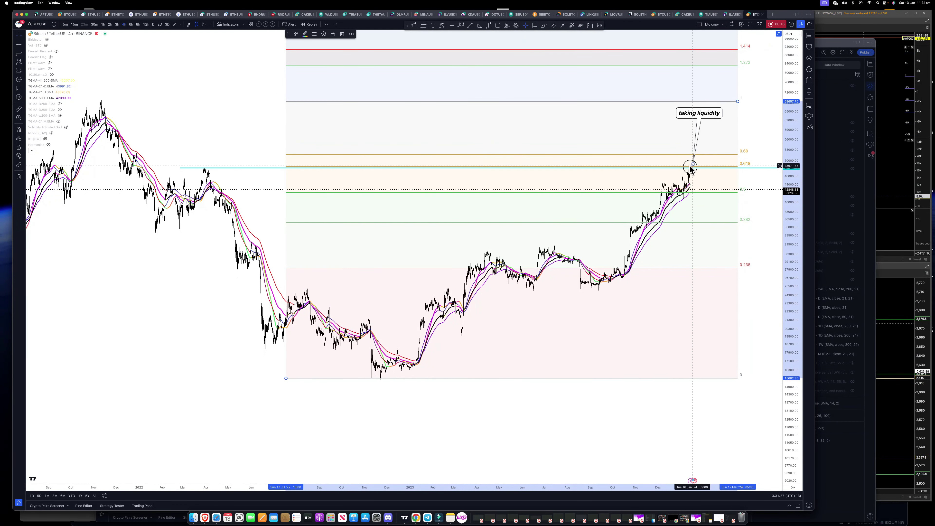
pyautogui.scroll(-1, 762, 252)
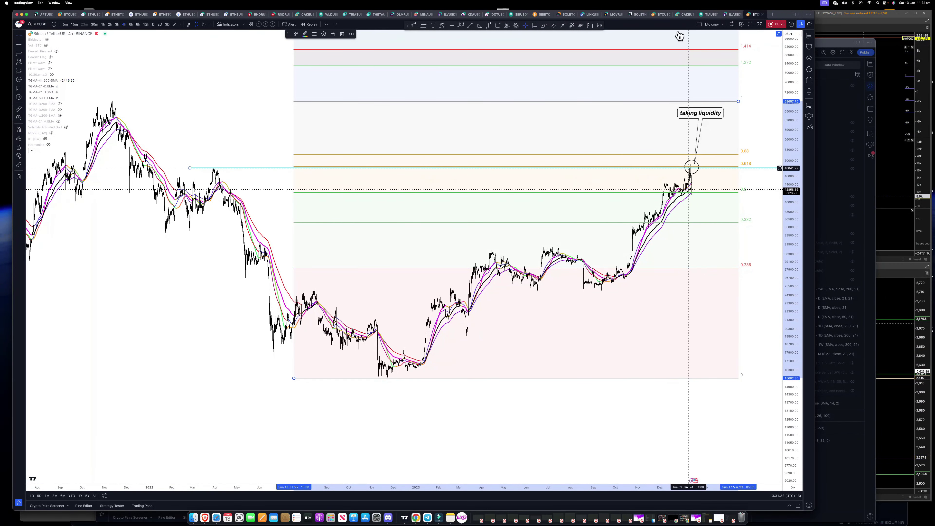
pyautogui.click(661, 14)
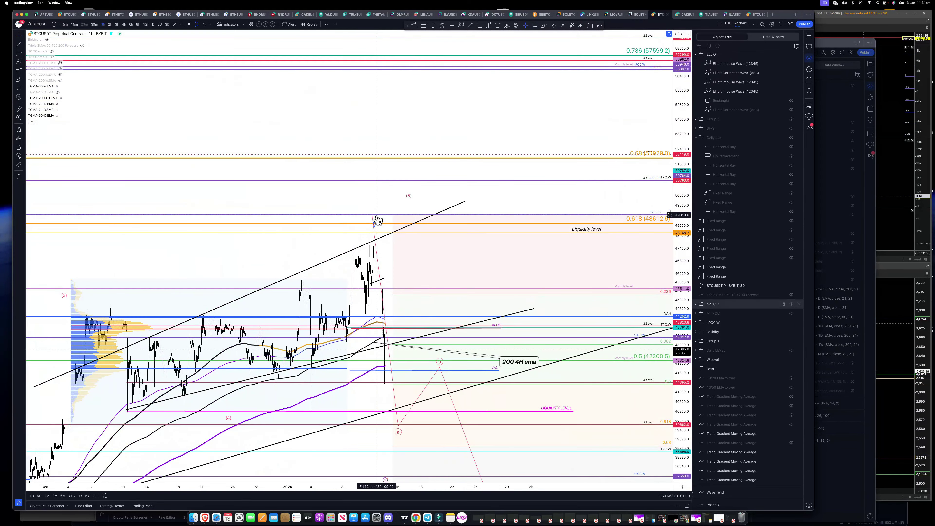
pyautogui.click(95, 24)
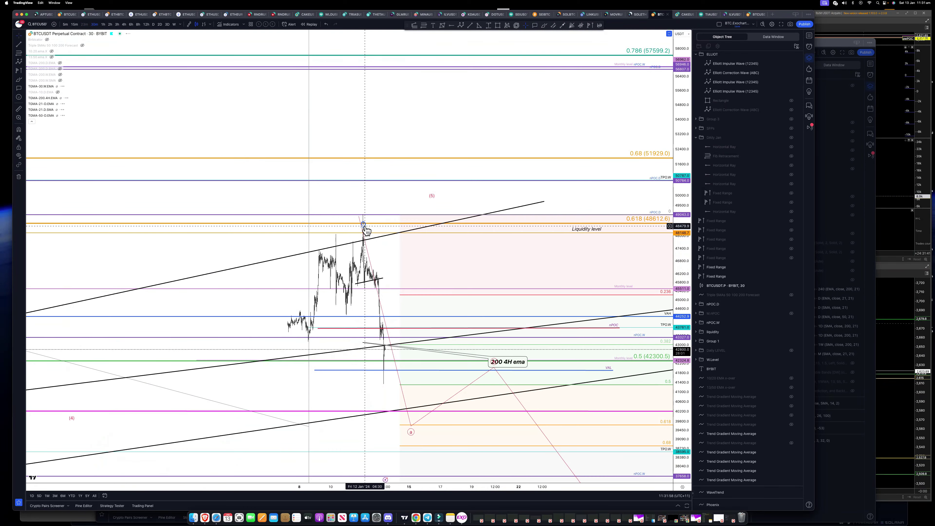
# - Examine the 13 January sell-off against the moving averages, the VAL line and the 0.5 (42300.5) level on the 30-minute chart
pyautogui.click(363, 226)
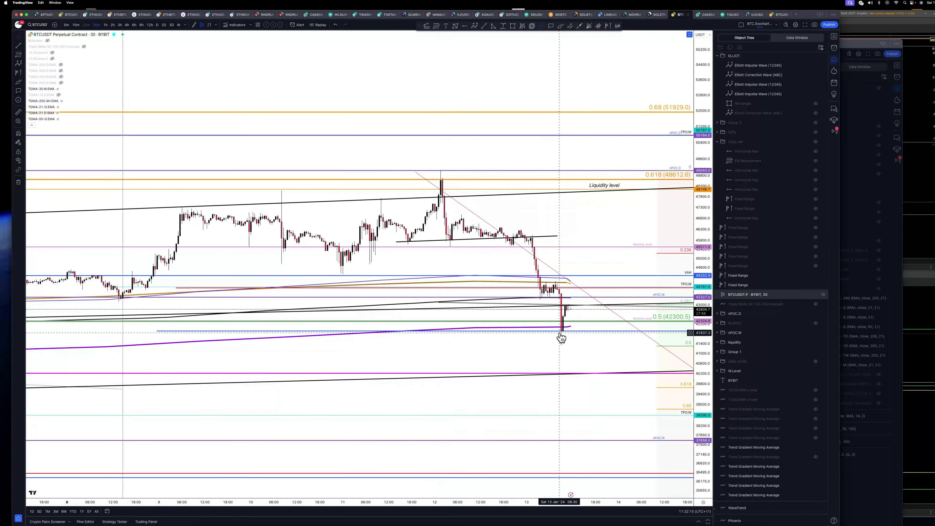
pyautogui.moveTo(585, 343); pyautogui.dragTo(501, 307)
pyautogui.moveTo(703, 358); pyautogui.dragTo(668, 80)
pyautogui.scroll(-5, 472, 245)
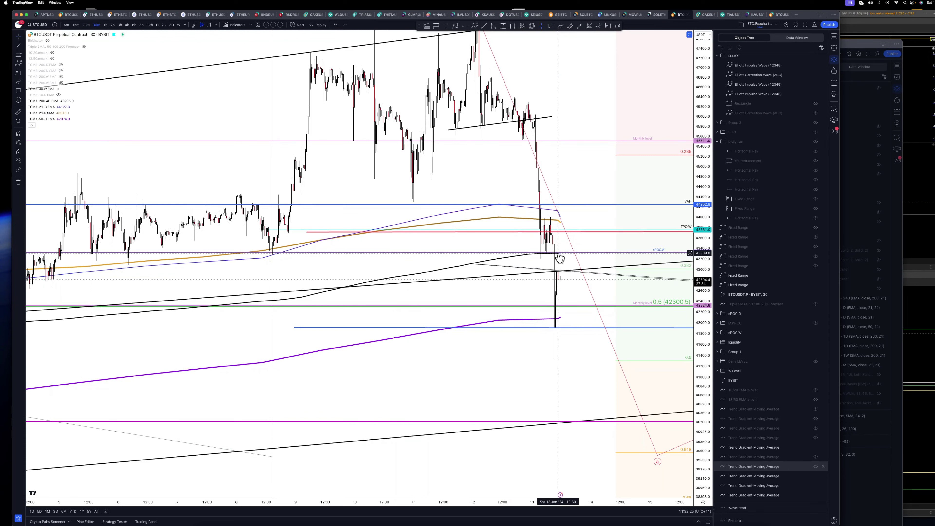
pyautogui.scroll(-1, 560, 272)
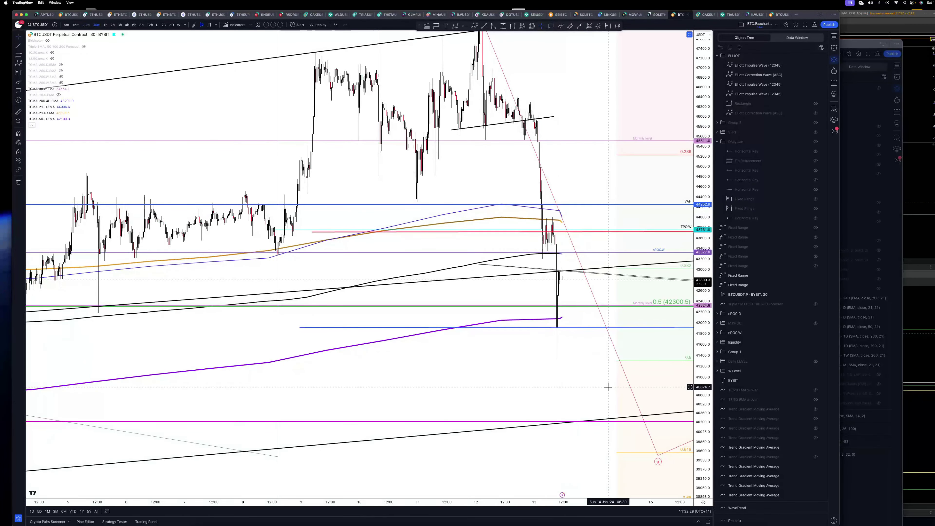
pyautogui.moveTo(578, 339); pyautogui.dragTo(361, 335)
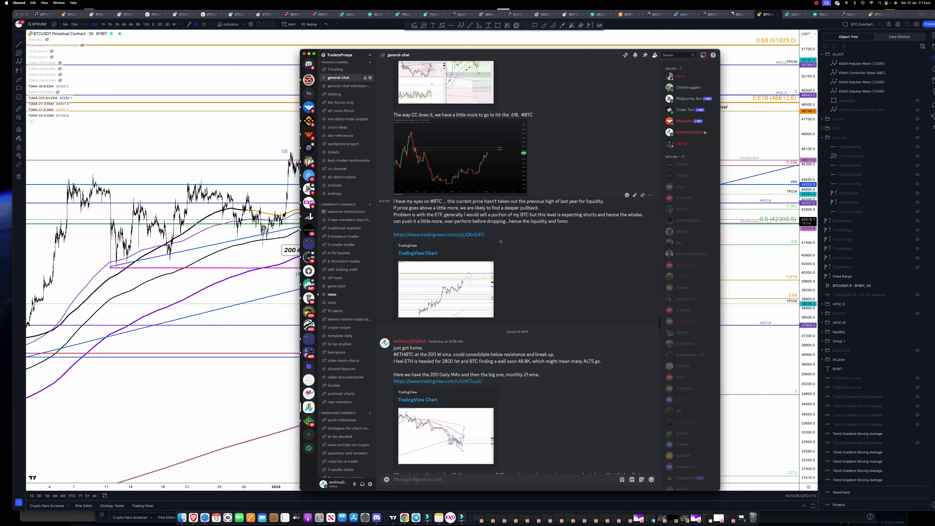
# - Open the TradingView chart from the #BTC liquidity post in Discord's general-chat at full size in the browser
pyautogui.scroll(-1, 510, 268)
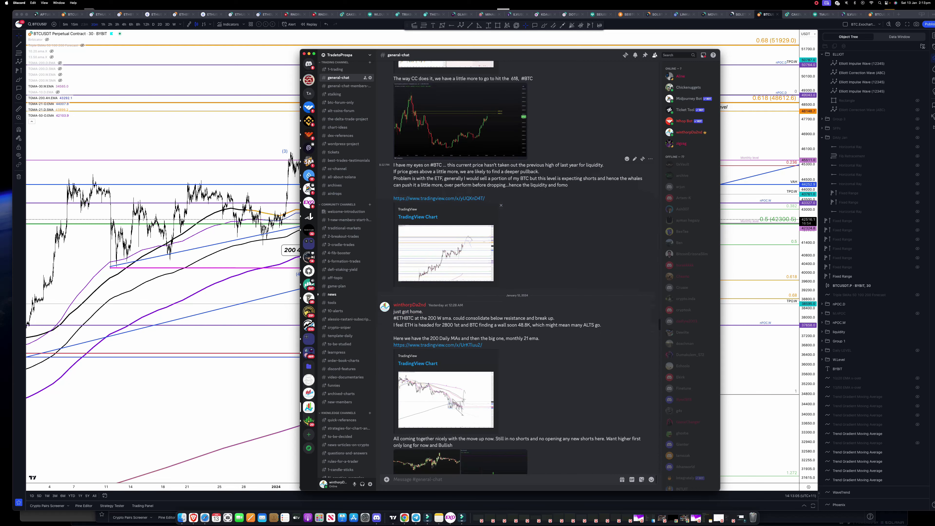
pyautogui.click(447, 253)
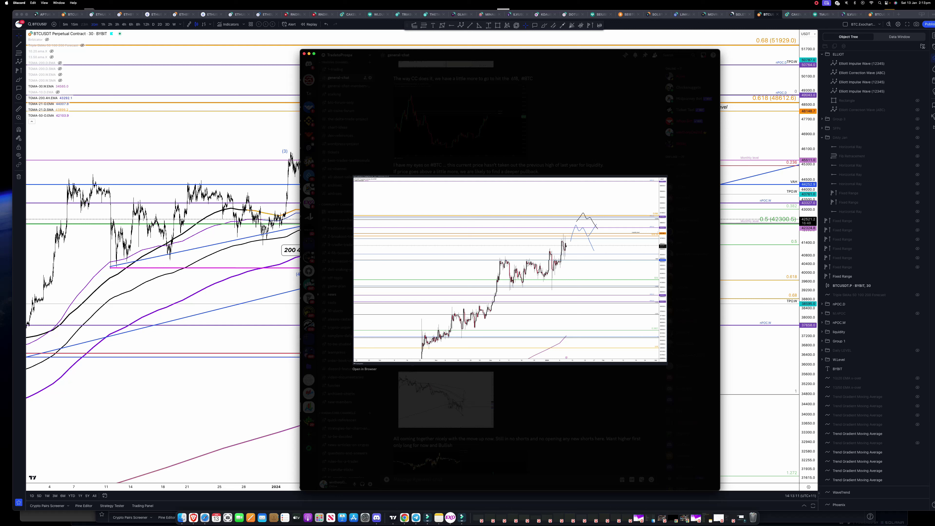
pyautogui.click(369, 370)
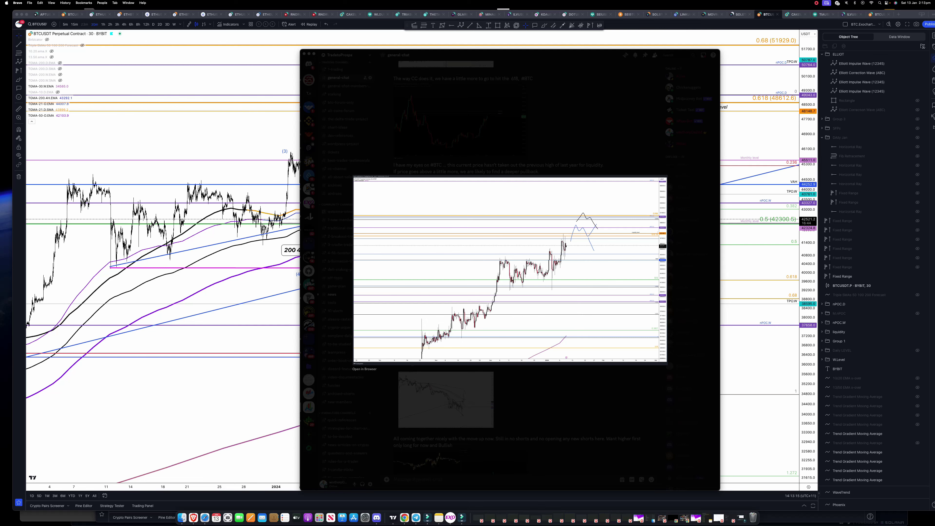
pyautogui.moveTo(934, 105); pyautogui.dragTo(386, 51)
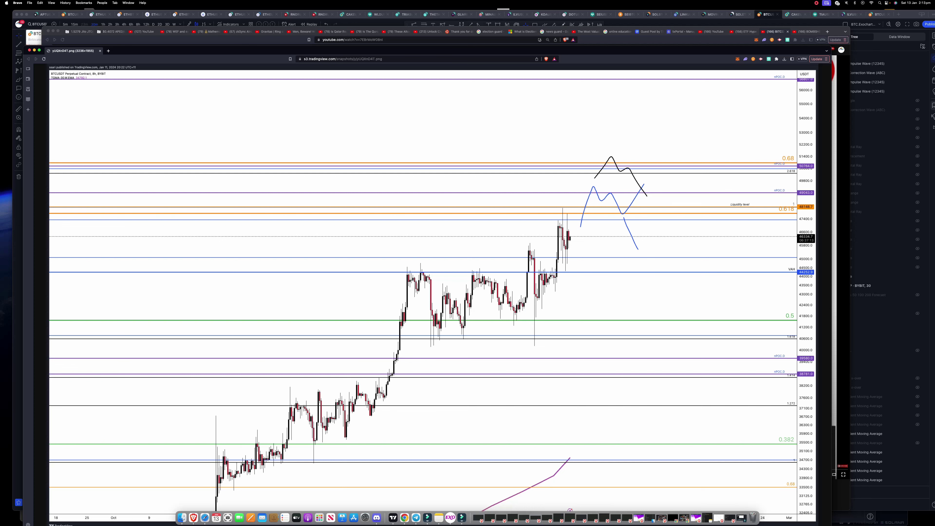
# - Close the chart image and highlight the general-chat posts about BTC taking the 618 fib and the perfect nPOC and liquidity short
pyautogui.press('super+w')
pyautogui.press('Escape')
pyautogui.scroll(-3, 512, 268)
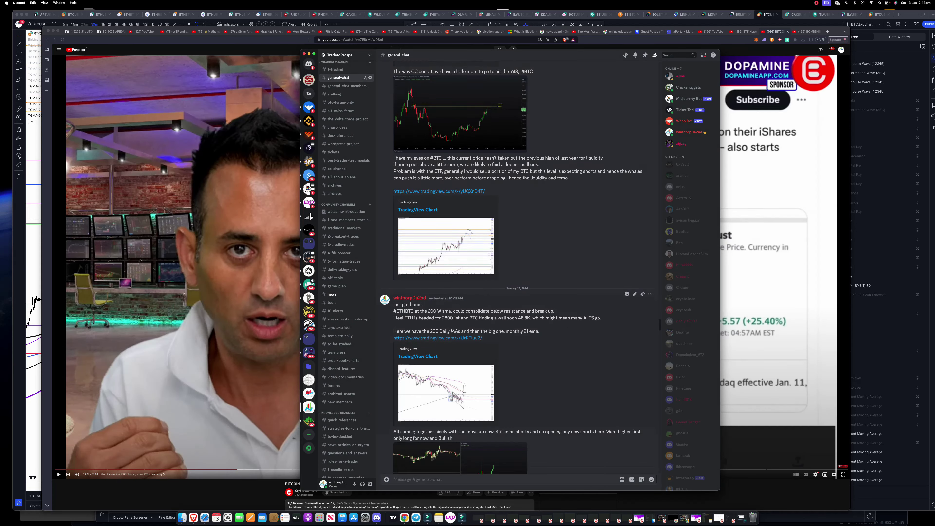
pyautogui.scroll(-10, 461, 229)
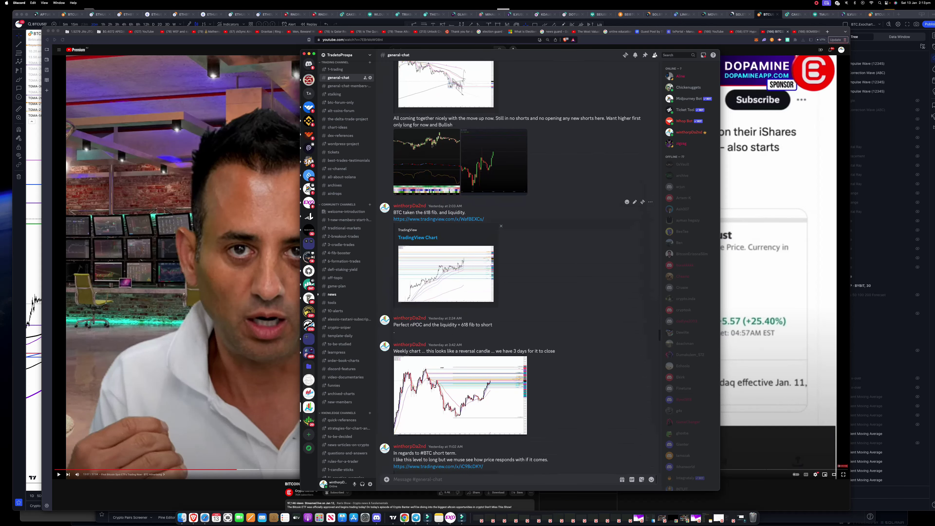
pyautogui.moveTo(420, 213); pyautogui.dragTo(466, 213)
pyautogui.moveTo(397, 325); pyautogui.dragTo(493, 332)
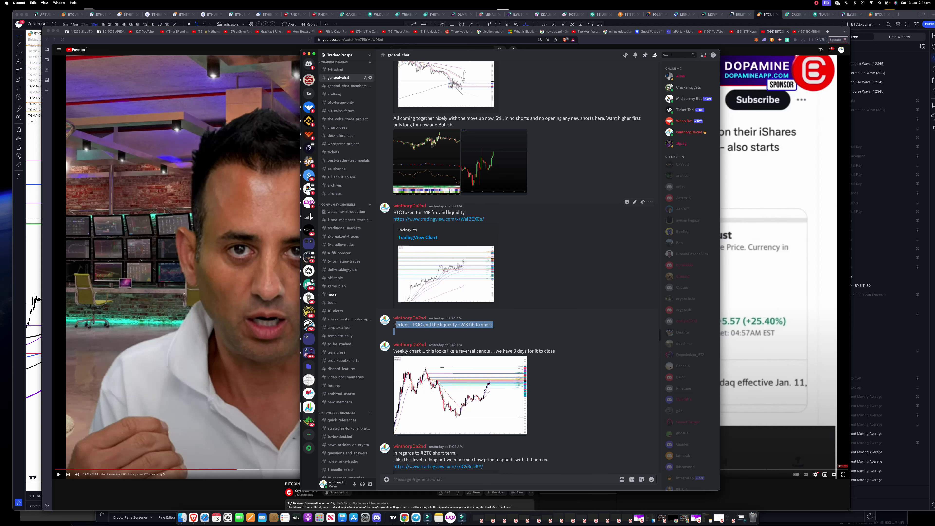
# - Switch to TradingView and zoom in on the February 2021 pullback to the moving averages on the Binance 4-hour Bitcoin chart
pyautogui.click(393, 518)
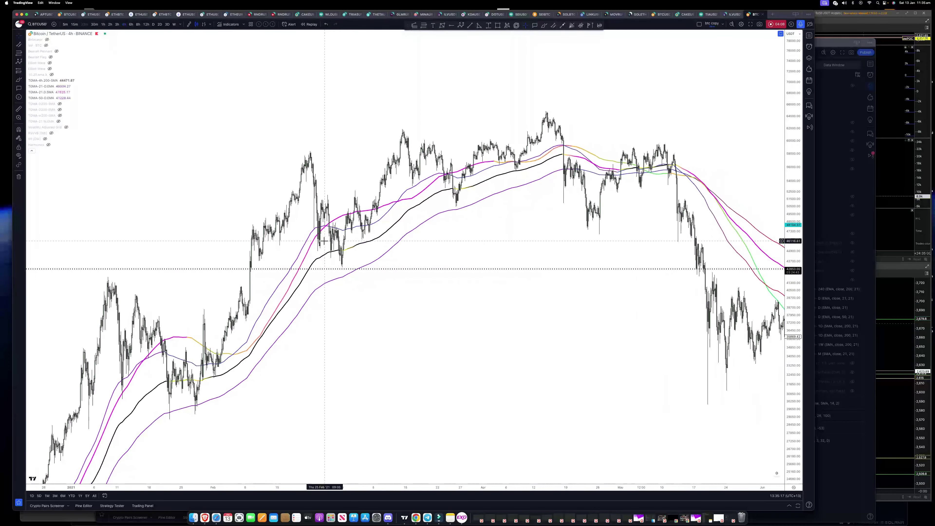
pyautogui.moveTo(285, 262); pyautogui.dragTo(480, 256)
pyautogui.scroll(8, 480, 256)
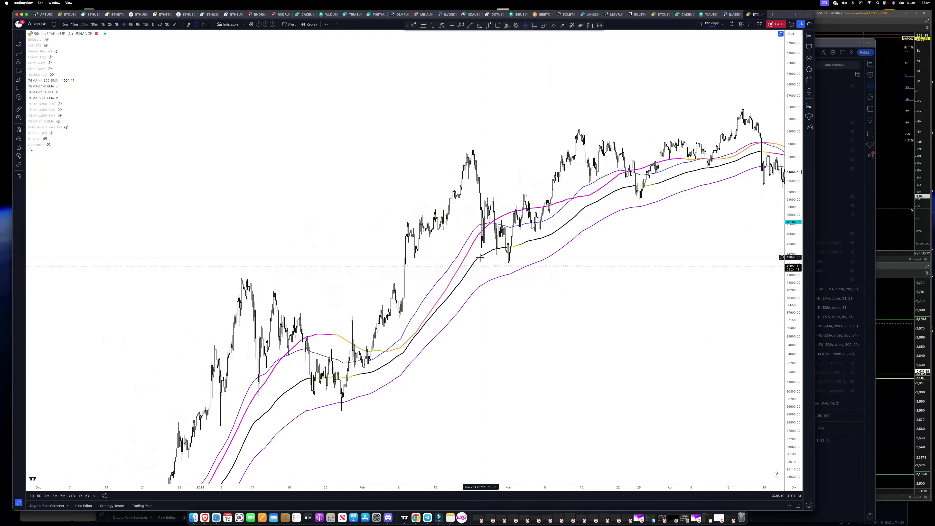
pyautogui.moveTo(252, 316); pyautogui.dragTo(570, 308)
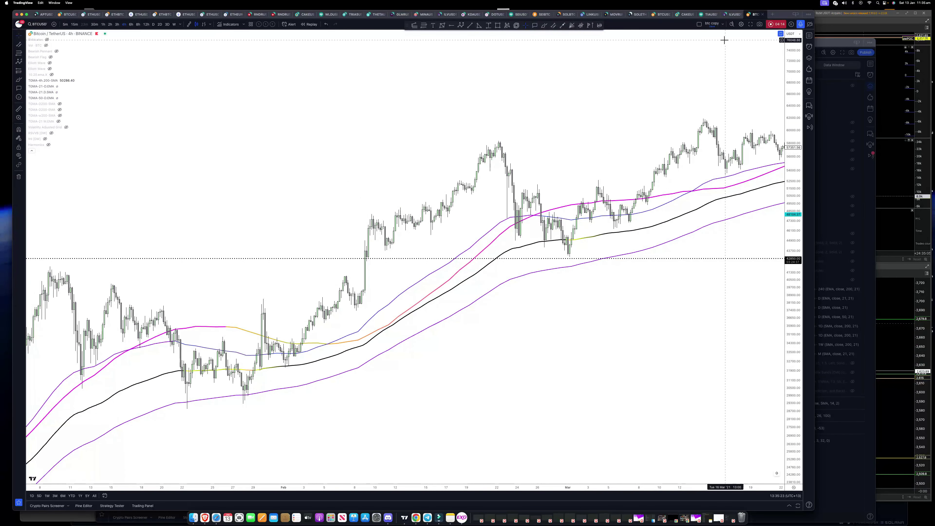
# - Split the layout into two side-by-side charts and centre the February–March 2021 pullback in the 4-hour Bitcoin chart
pyautogui.click(700, 25)
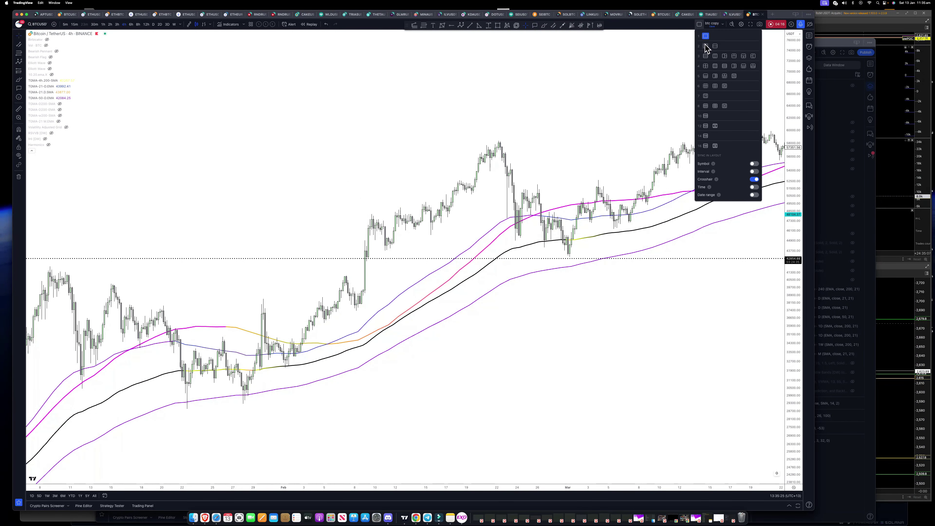
pyautogui.click(706, 47)
pyautogui.moveTo(145, 95); pyautogui.dragTo(375, 95)
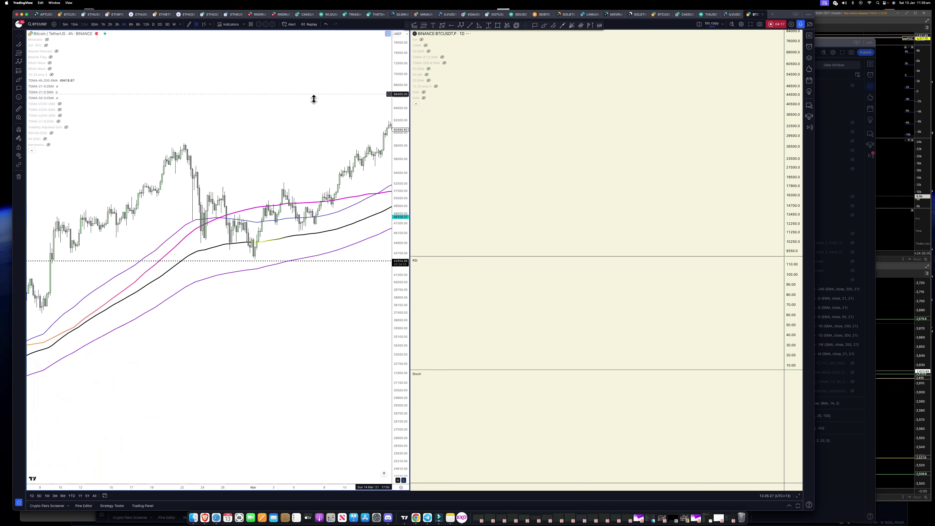
pyautogui.moveTo(207, 94); pyautogui.dragTo(313, 93)
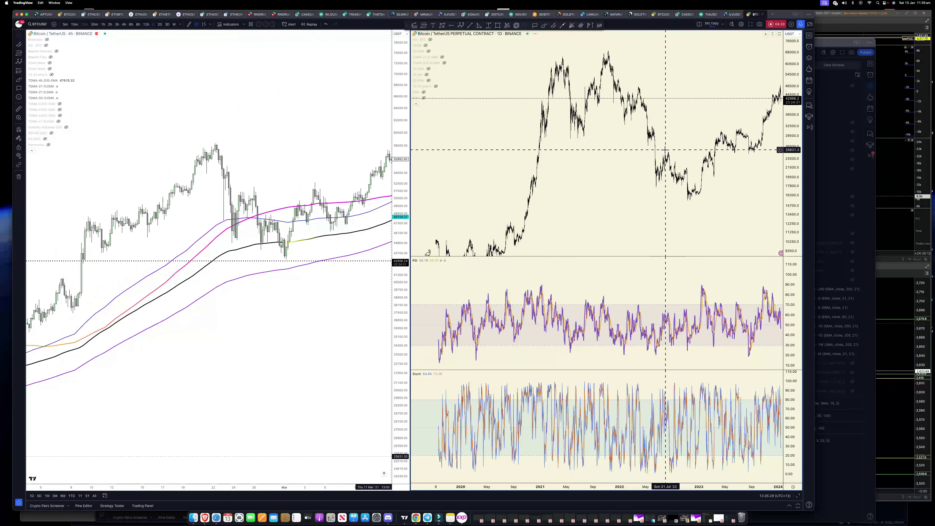
# - Maximise the price pane of the daily BTCUSDT perpetual chart and zoom in on the rally from late 2023 into January 2024
pyautogui.doubleClick(674, 135)
pyautogui.scroll(10, 674, 138)
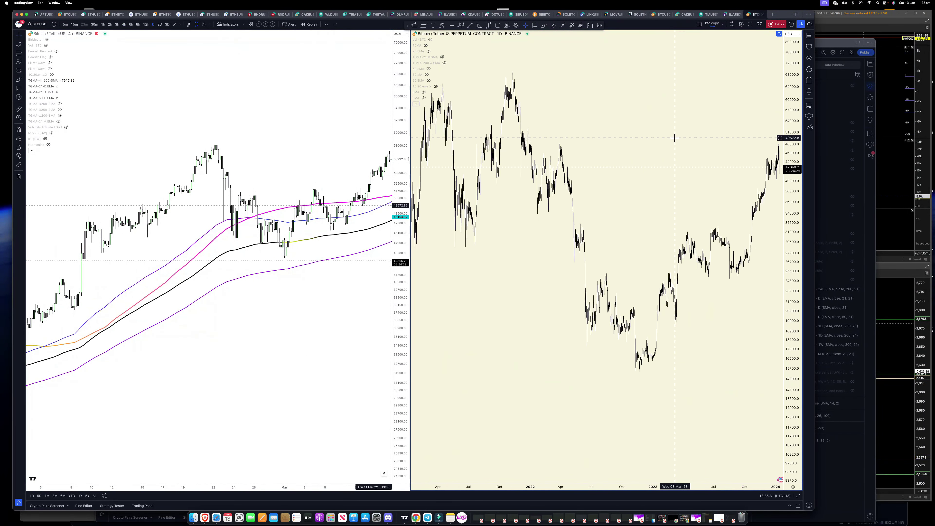
pyautogui.moveTo(675, 138); pyautogui.dragTo(467, 143)
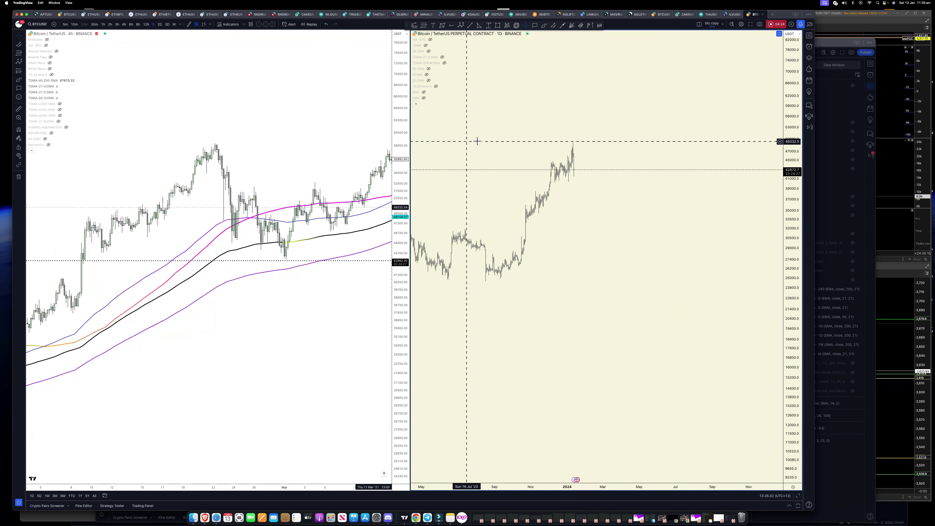
pyautogui.scroll(5, 529, 143)
pyautogui.moveTo(530, 204); pyautogui.dragTo(734, 198)
pyautogui.scroll(5, 657, 198)
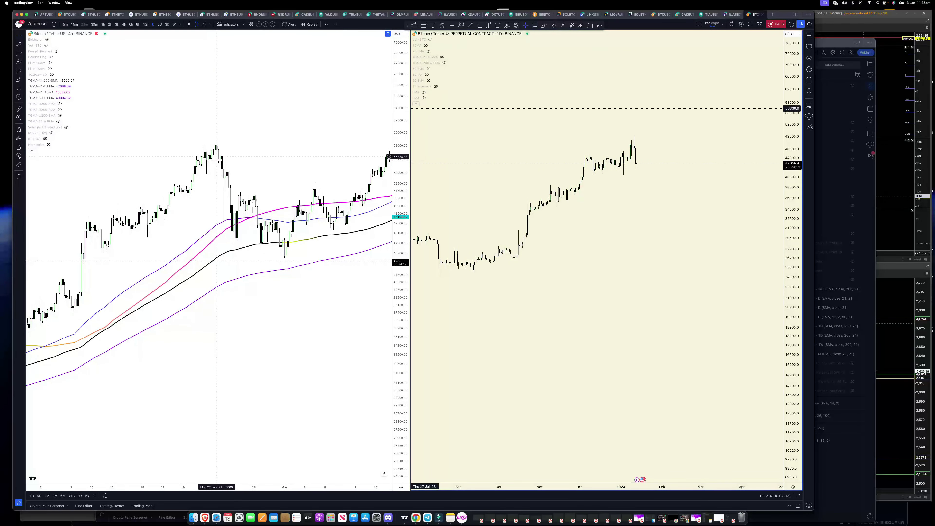
# - Draw a horizontal red trend line on the 4-hour chart from the 8 February 2021 breakout to early March, under the pullback lows
pyautogui.click(23, 44)
pyautogui.click(37, 52)
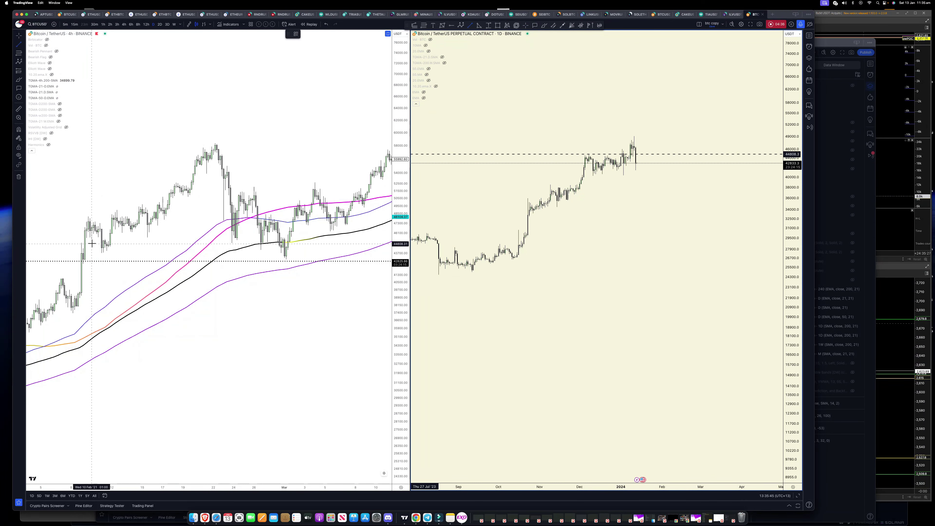
pyautogui.click(78, 252)
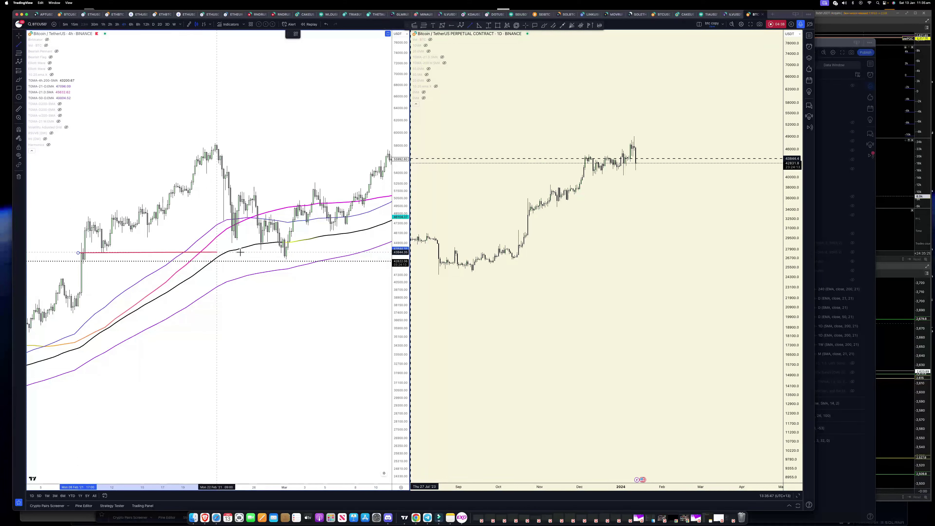
pyautogui.click(335, 253)
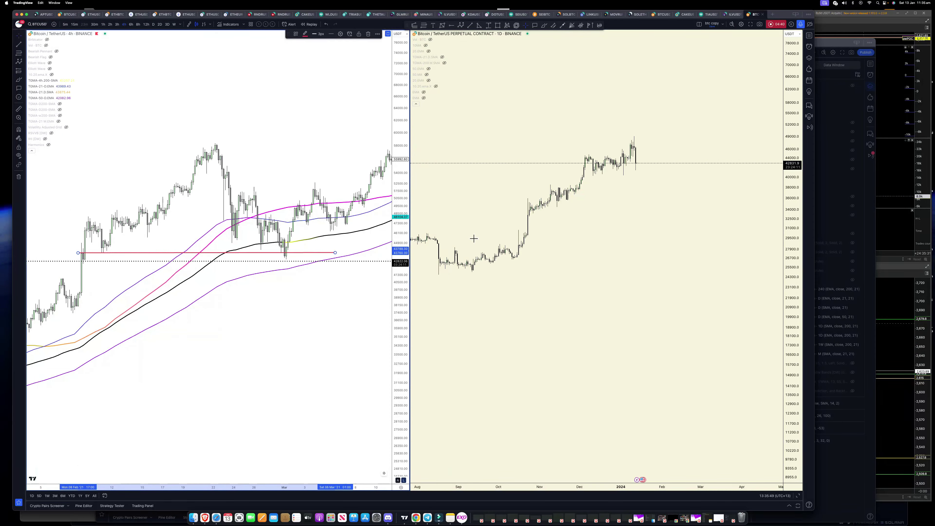
# - Draw a matching horizontal trend line at about 34,430 on the daily perpetual chart, from 20 October 2023 to early March 2024
pyautogui.scroll(-3, 534, 235)
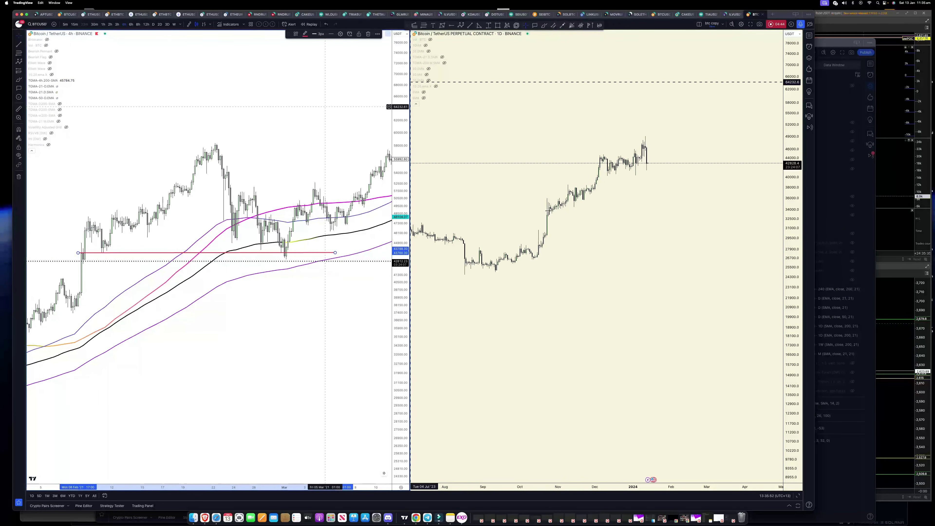
pyautogui.click(544, 207)
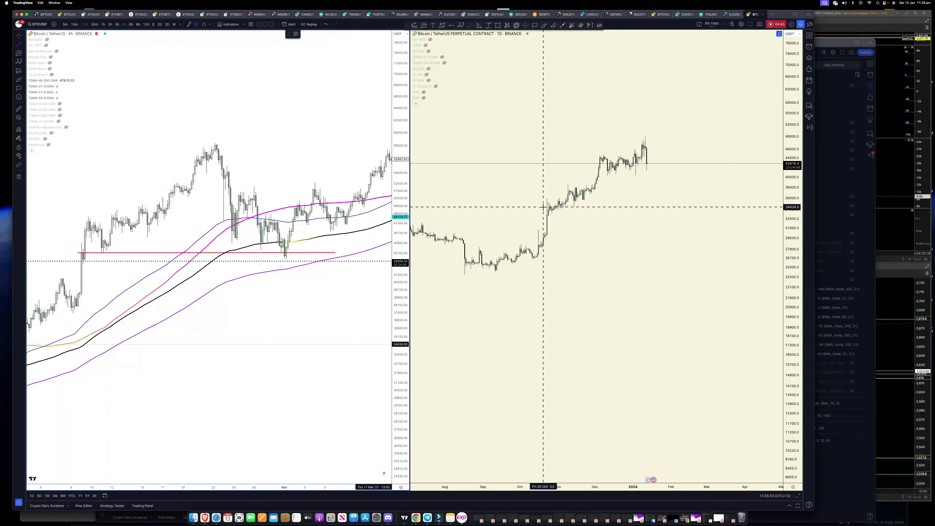
pyautogui.click(712, 207)
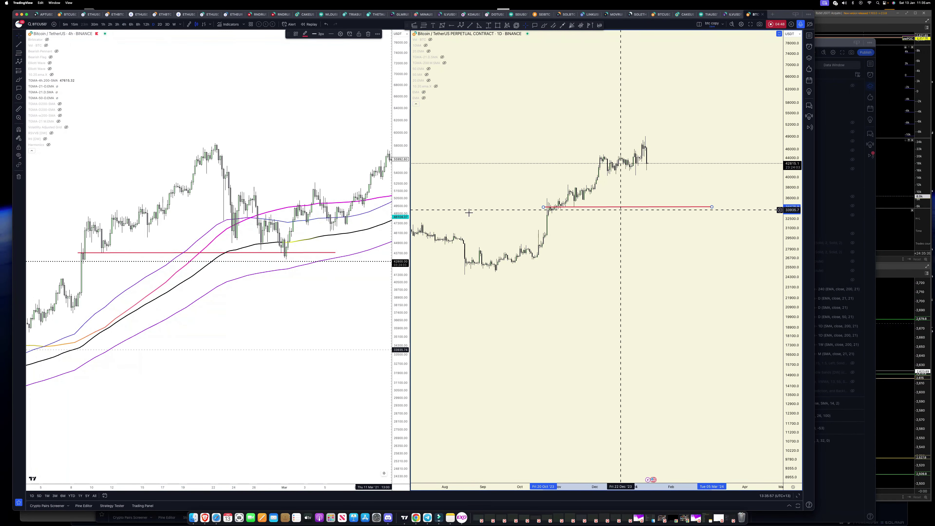
# - Add a price range measurement on the 4-hour chart from the 22 February 2021 high to just below the red line
pyautogui.click(19, 72)
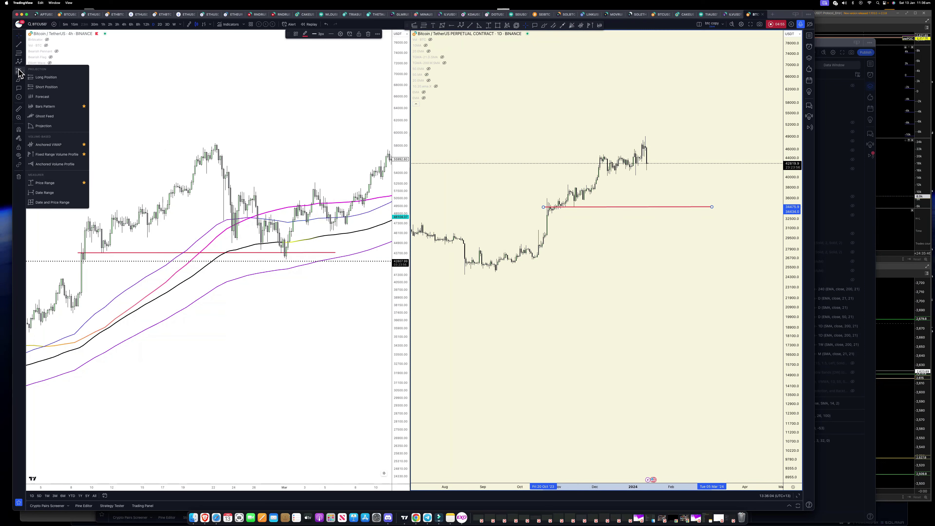
pyautogui.click(43, 182)
pyautogui.click(217, 145)
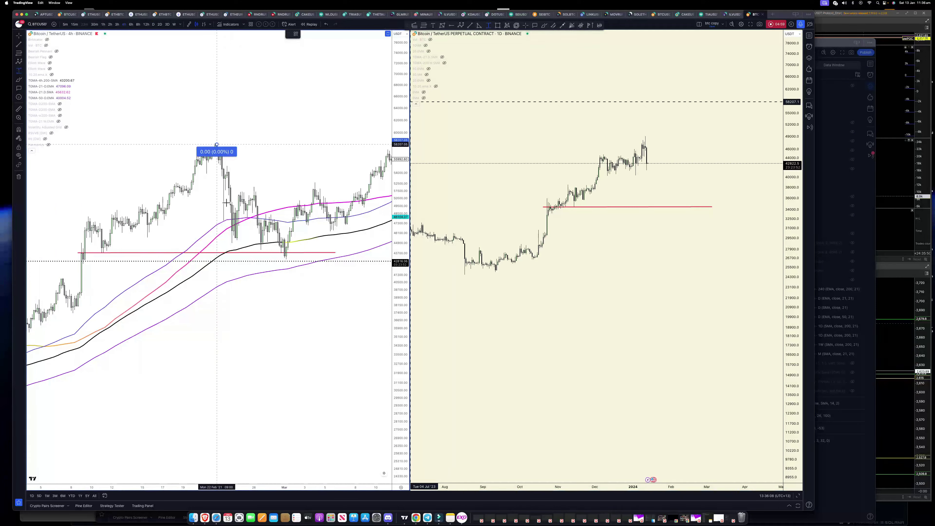
pyautogui.click(237, 259)
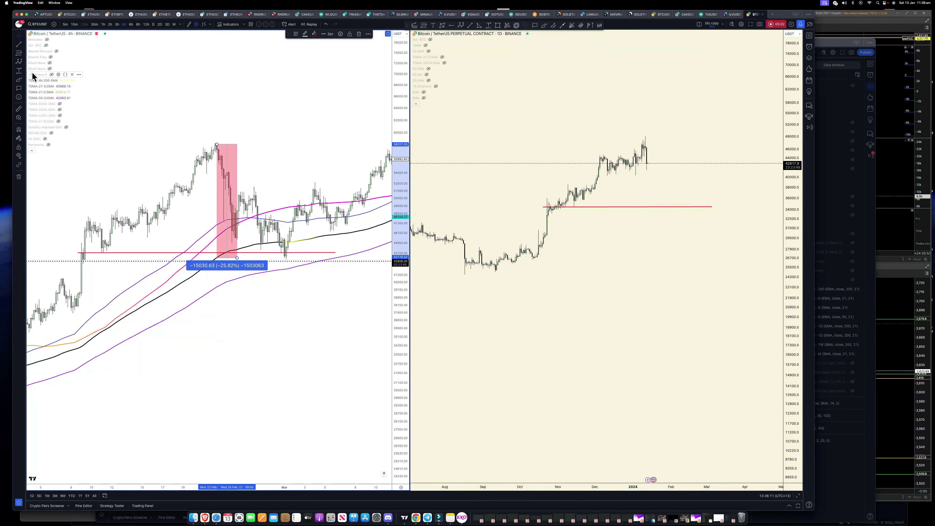
pyautogui.click(614, 103)
# - Add a price range measurement on the daily perpetual chart from the January 2024 high down to the red line
pyautogui.click(19, 71)
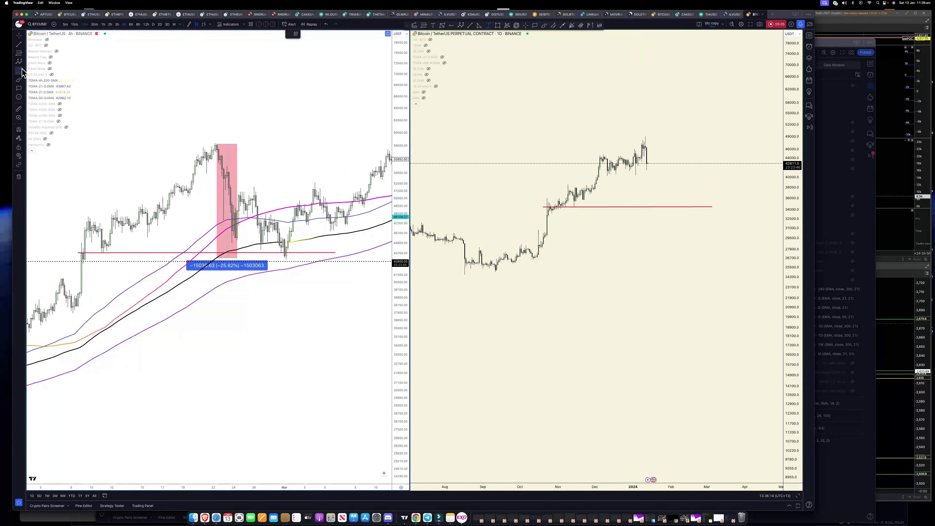
pyautogui.click(646, 137)
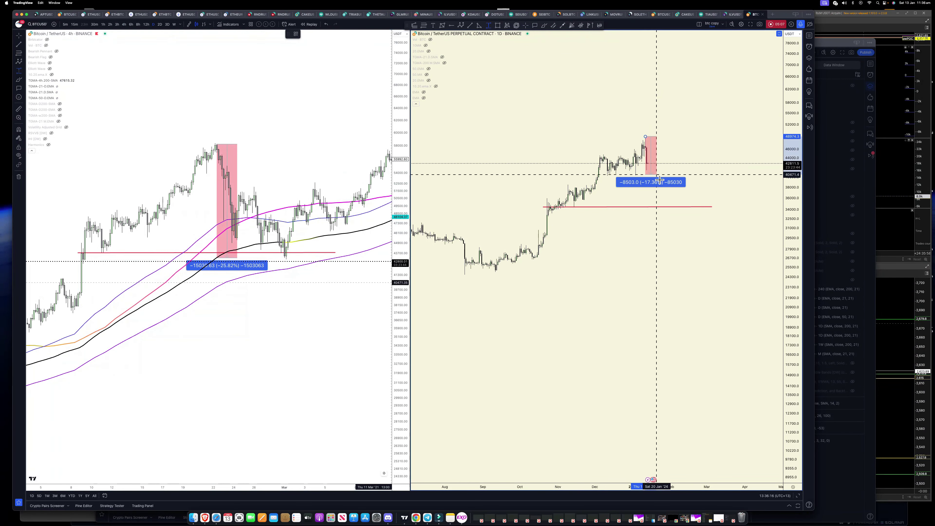
pyautogui.click(662, 207)
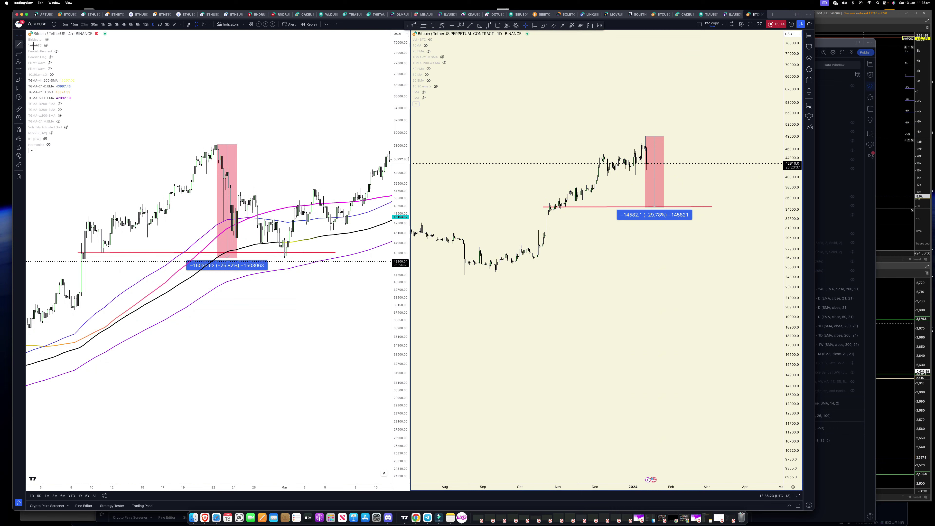
# - Draw a second horizontal trend line at about 40,177 on the daily perpetual chart, from 26 November 2023 to late February 2024
pyautogui.click(19, 45)
pyautogui.click(589, 176)
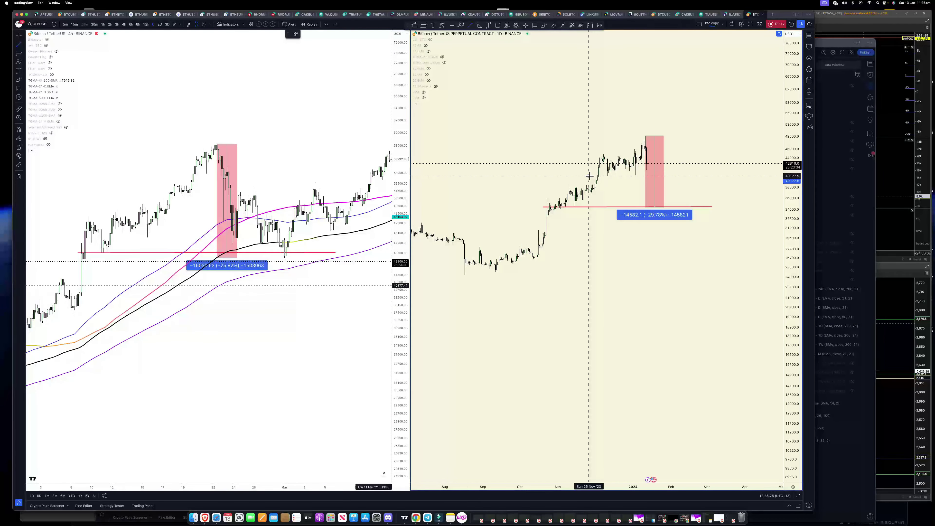
pyautogui.click(704, 176)
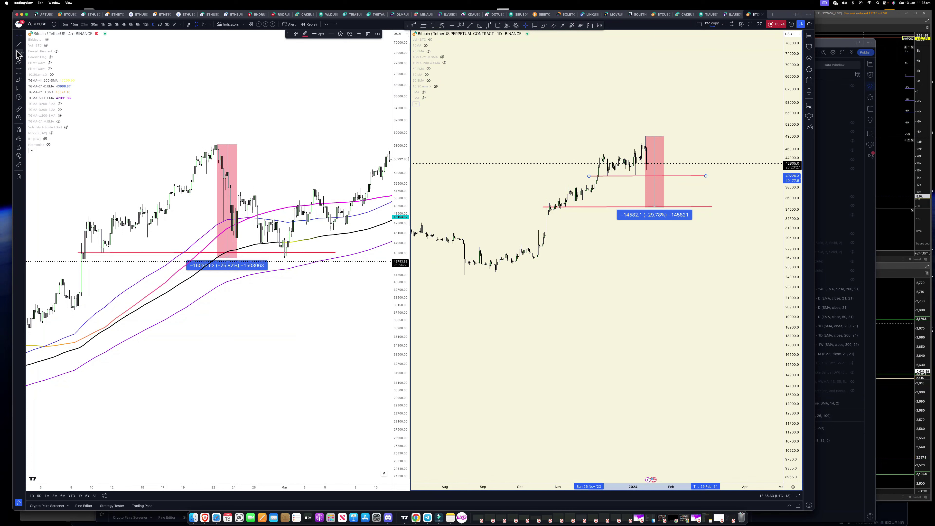
# - Draw a Fibonacci retracement on the daily perpetual chart from near the January 2024 high to just below the lower red line
pyautogui.click(599, 131)
pyautogui.click(644, 141)
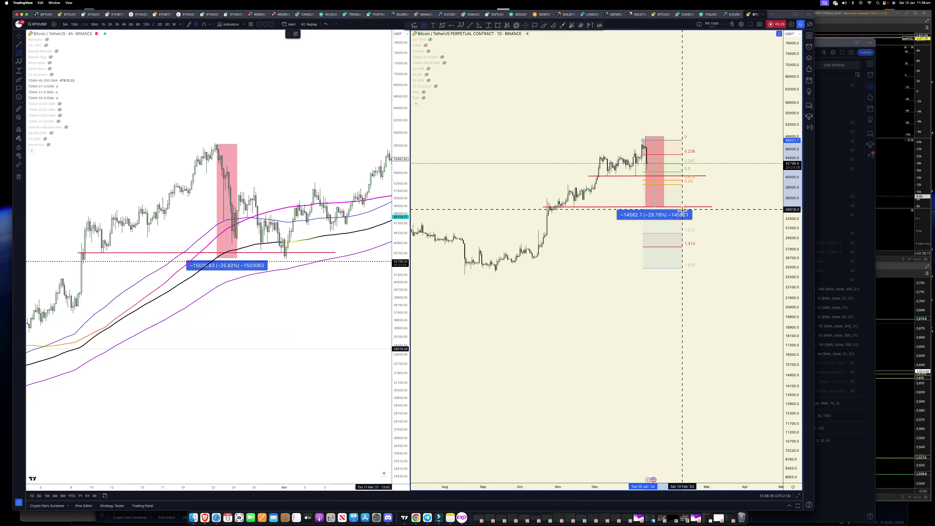
pyautogui.click(706, 212)
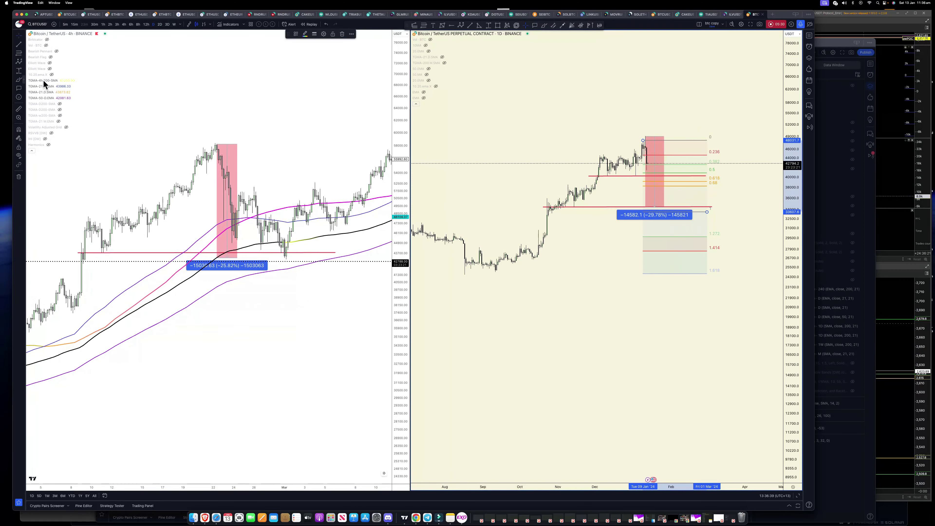
# - Sketch a brush path on the daily perpetual chart falling to the 0.68 Fibonacci level and rebounding to the 0.236 level
pyautogui.click(19, 79)
pyautogui.moveTo(649, 155)
pyautogui.mouseDown()
pyautogui.moveTo(658, 187)
pyautogui.moveTo(678, 152)
pyautogui.mouseUp()
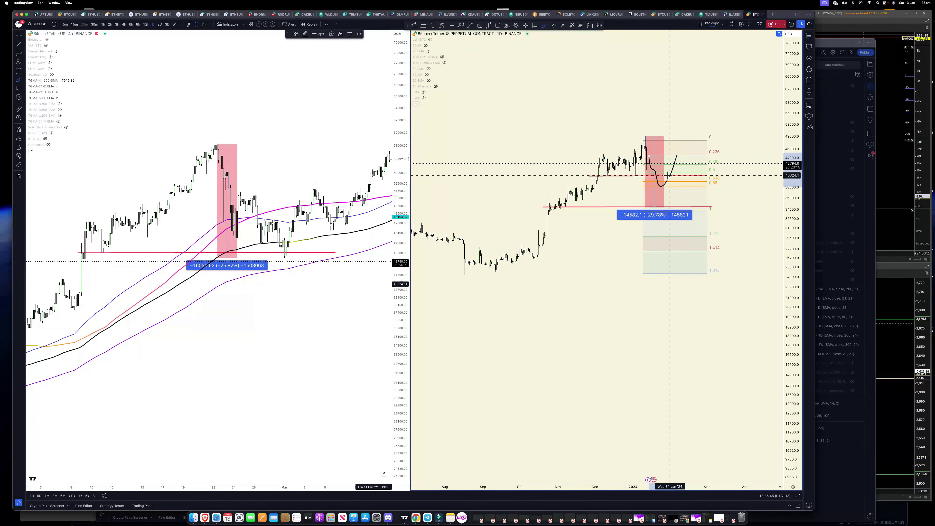
pyautogui.scroll(-2, 688, 194)
pyautogui.scroll(-1, 690, 193)
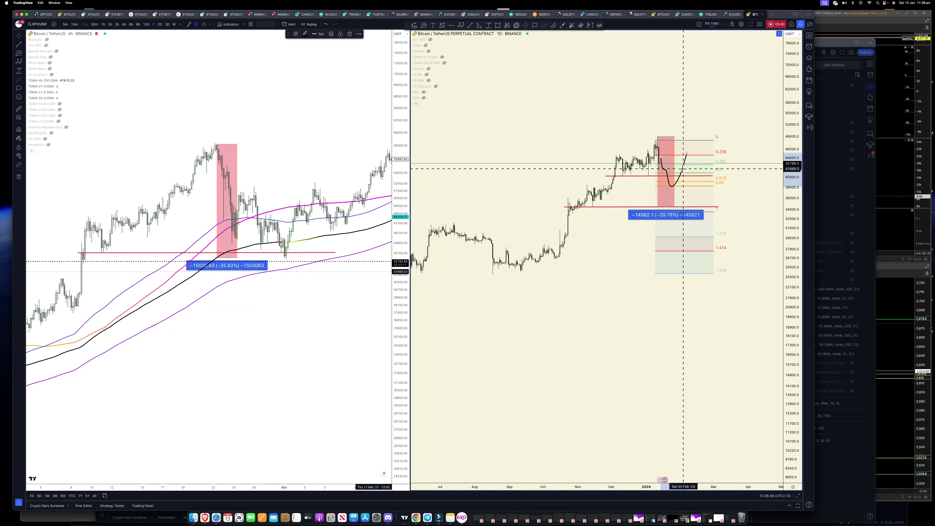
# - Sketch a second drop to the lower red line with a rebound above the January high, and circle the November 2023 base
pyautogui.moveTo(684, 167)
pyautogui.mouseDown()
pyautogui.moveTo(708, 213)
pyautogui.moveTo(727, 183)
pyautogui.mouseUp()
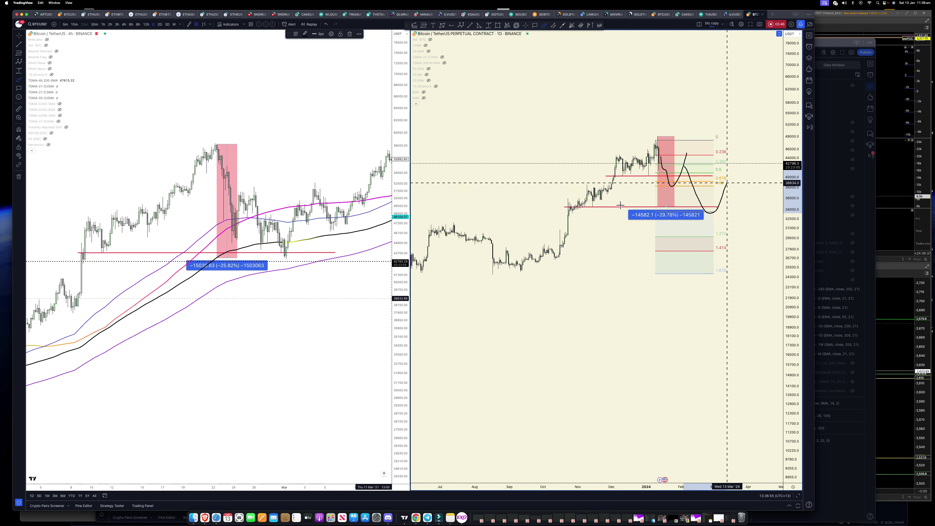
pyautogui.moveTo(581, 211)
pyautogui.mouseDown()
pyautogui.moveTo(607, 203)
pyautogui.moveTo(581, 209)
pyautogui.mouseUp()
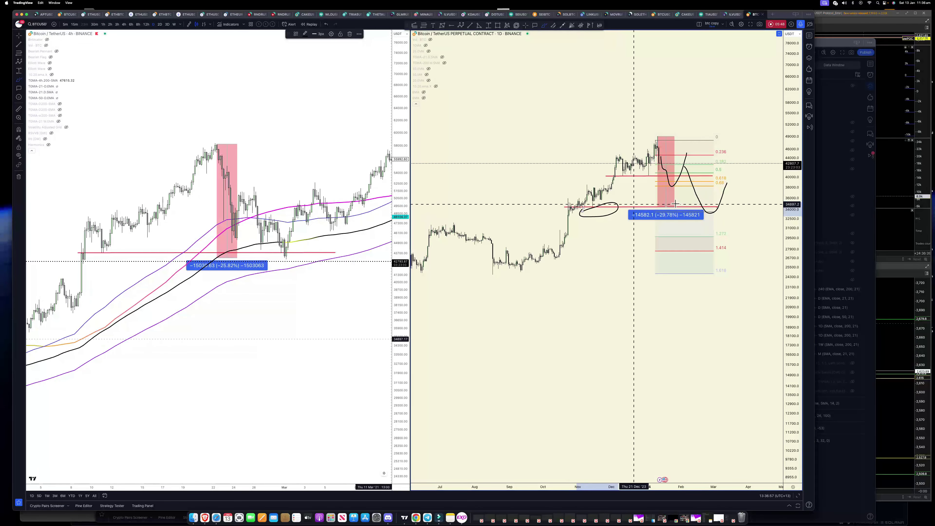
pyautogui.moveTo(728, 181); pyautogui.dragTo(748, 122)
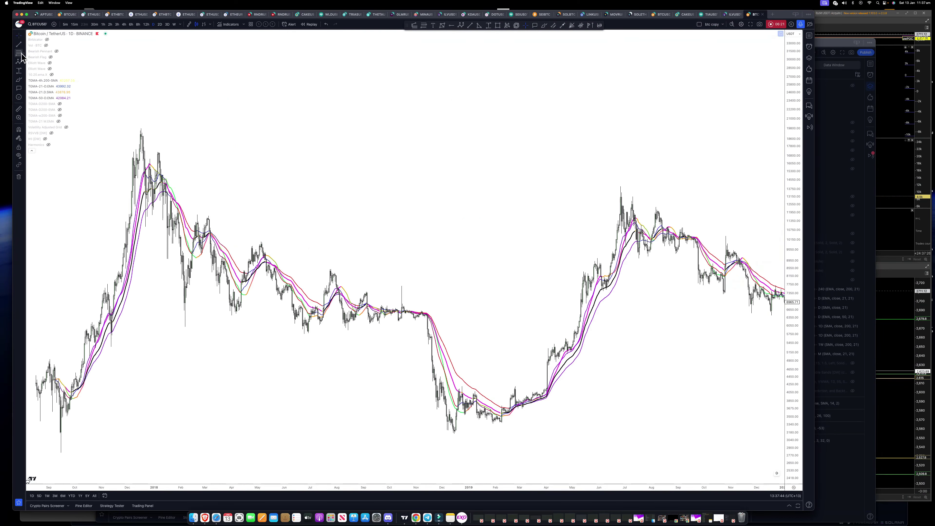
# - Draw a Fibonacci retracement on the single daily Bitcoin chart from the December 2018 low up to the December 2017 high level
pyautogui.click(19, 53)
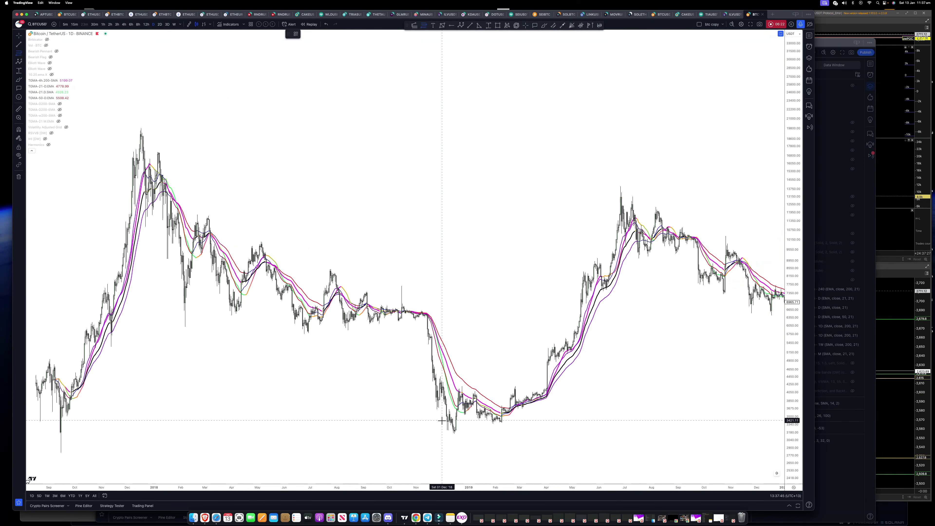
pyautogui.click(454, 433)
pyautogui.click(687, 128)
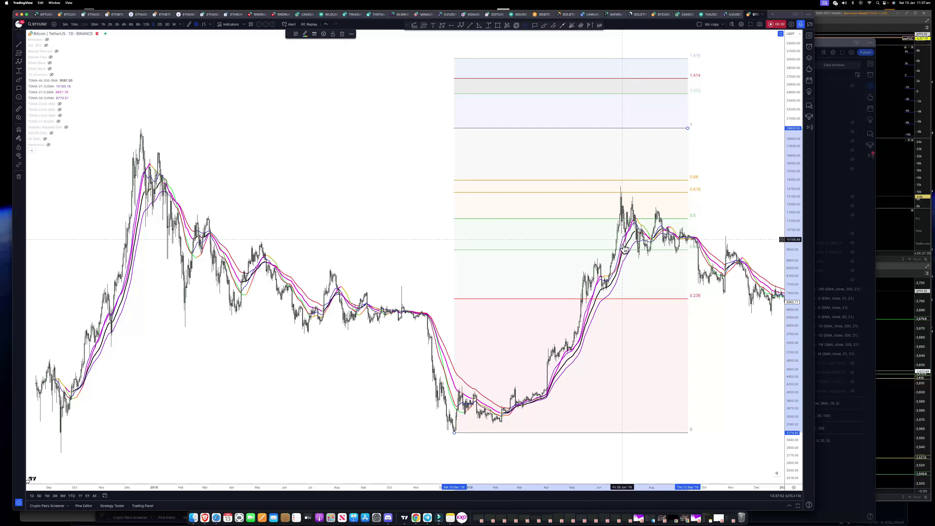
# - Draw a red trend line along the pullback from the June 2019 peak to the 0.382 Fibonacci level in early July
pyautogui.moveTo(705, 317); pyautogui.dragTo(630, 313)
pyautogui.scroll(1, 630, 313)
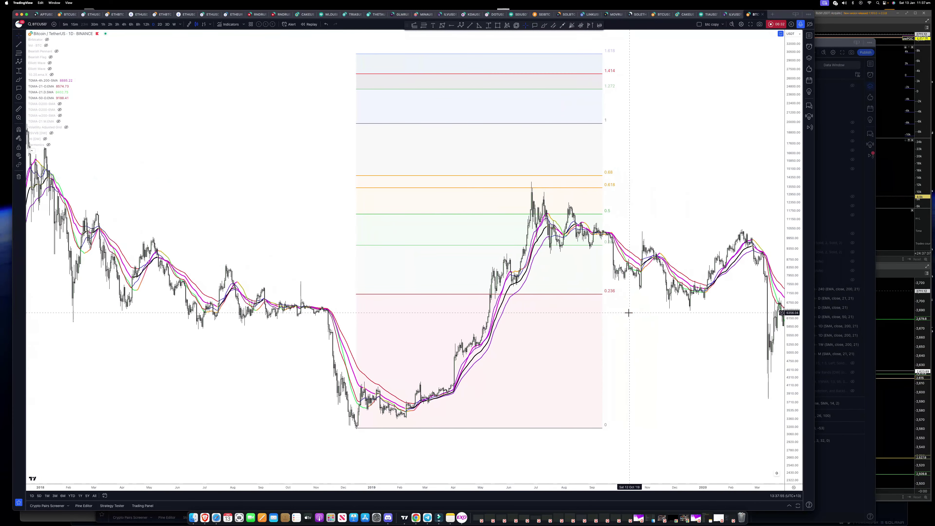
pyautogui.scroll(3, 629, 312)
pyautogui.moveTo(593, 209); pyautogui.dragTo(711, 226)
pyautogui.scroll(3, 687, 219)
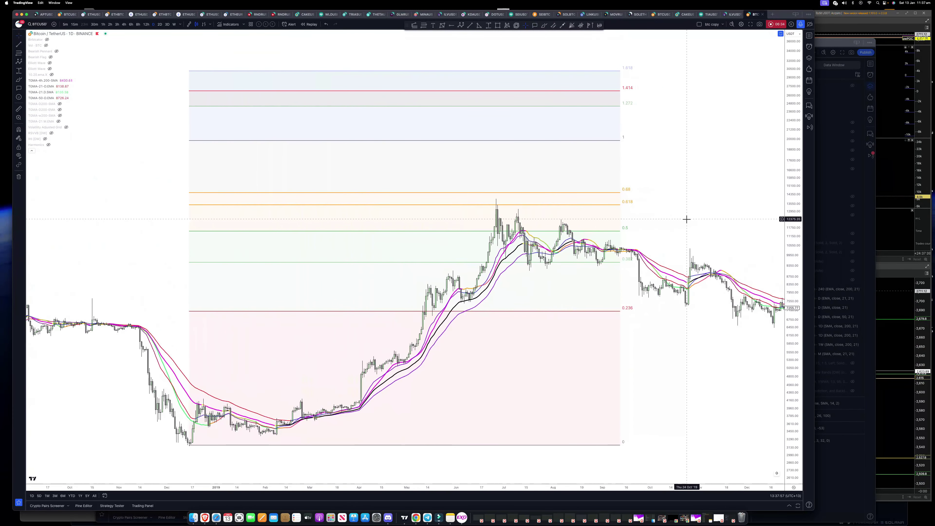
pyautogui.click(19, 45)
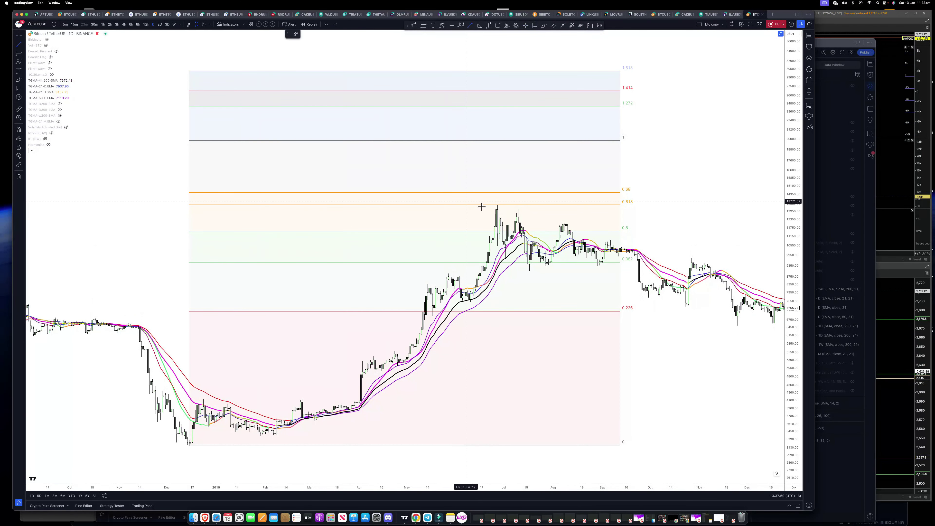
pyautogui.click(496, 200)
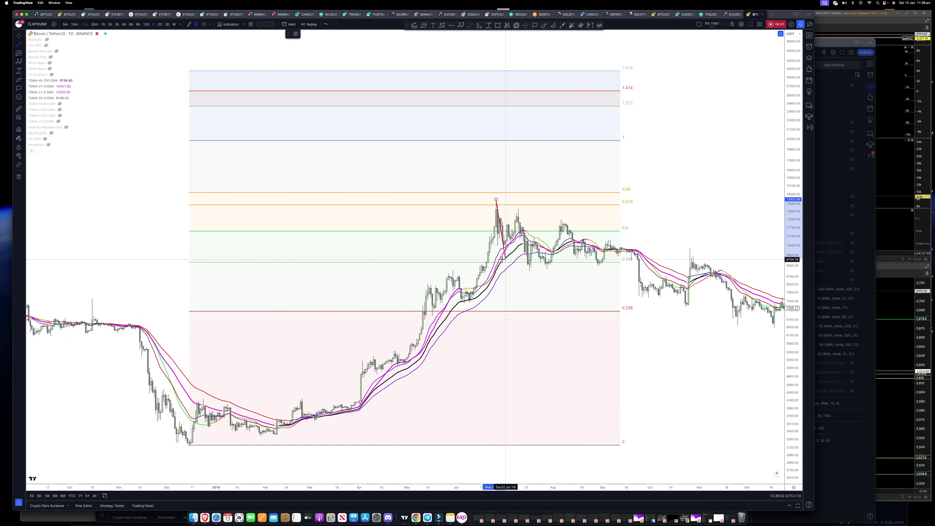
pyautogui.click(506, 260)
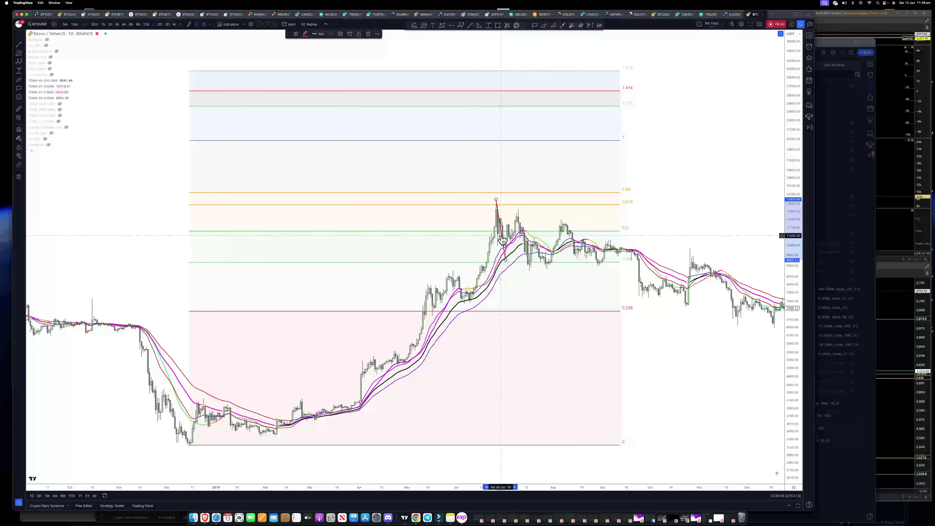
# - Go back to the 2017 rally and zoom in on its moving-average pullbacks on the daily Bitcoin chart
pyautogui.moveTo(512, 241); pyautogui.dragTo(524, 245)
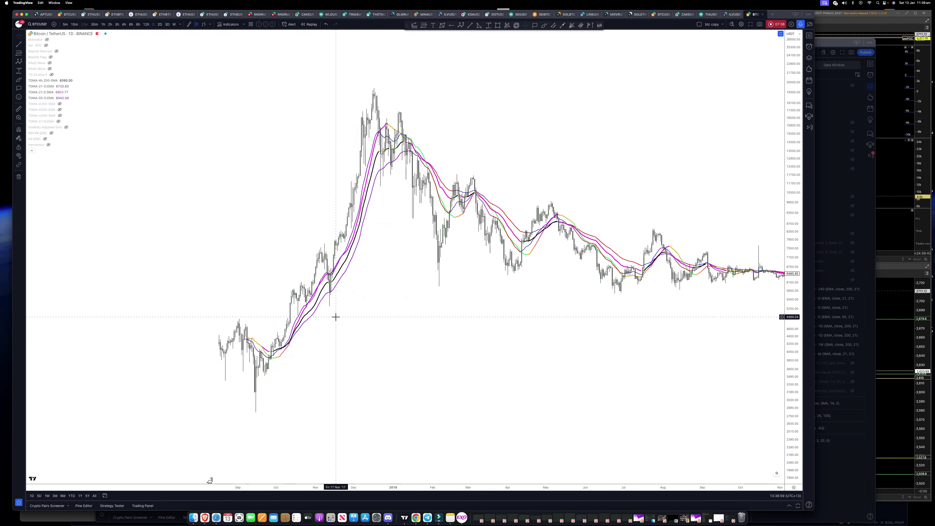
pyautogui.scroll(3, 336, 317)
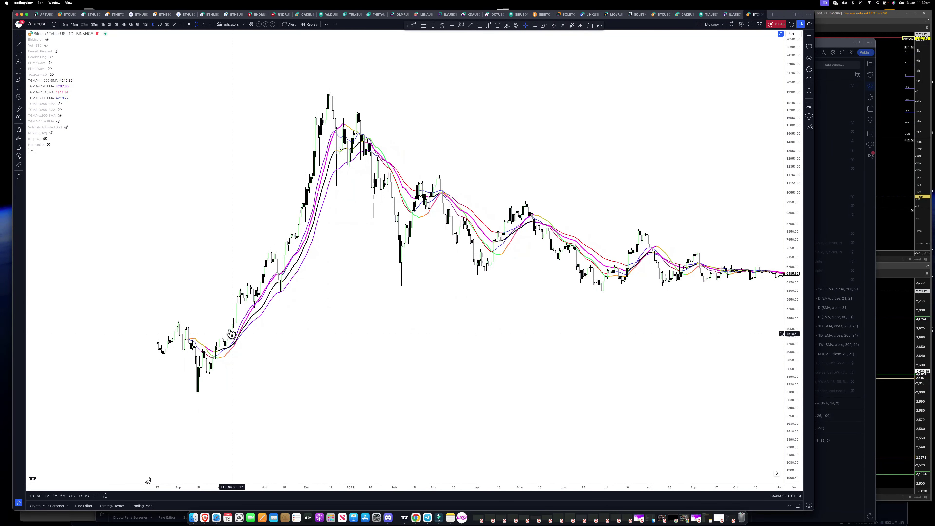